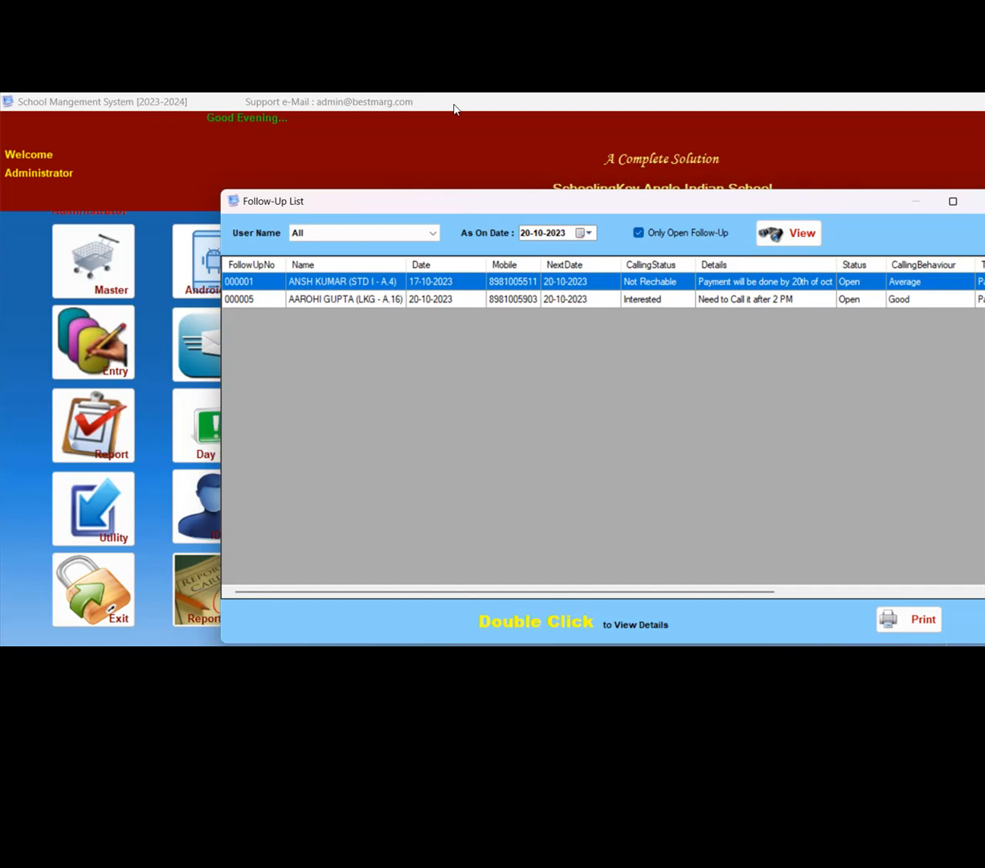
# - Open the Not Rechable payment follow-up of the STD I student and start a linked/recurring follow-up record from it
pyautogui.click(588, 233)
pyautogui.click(472, 206)
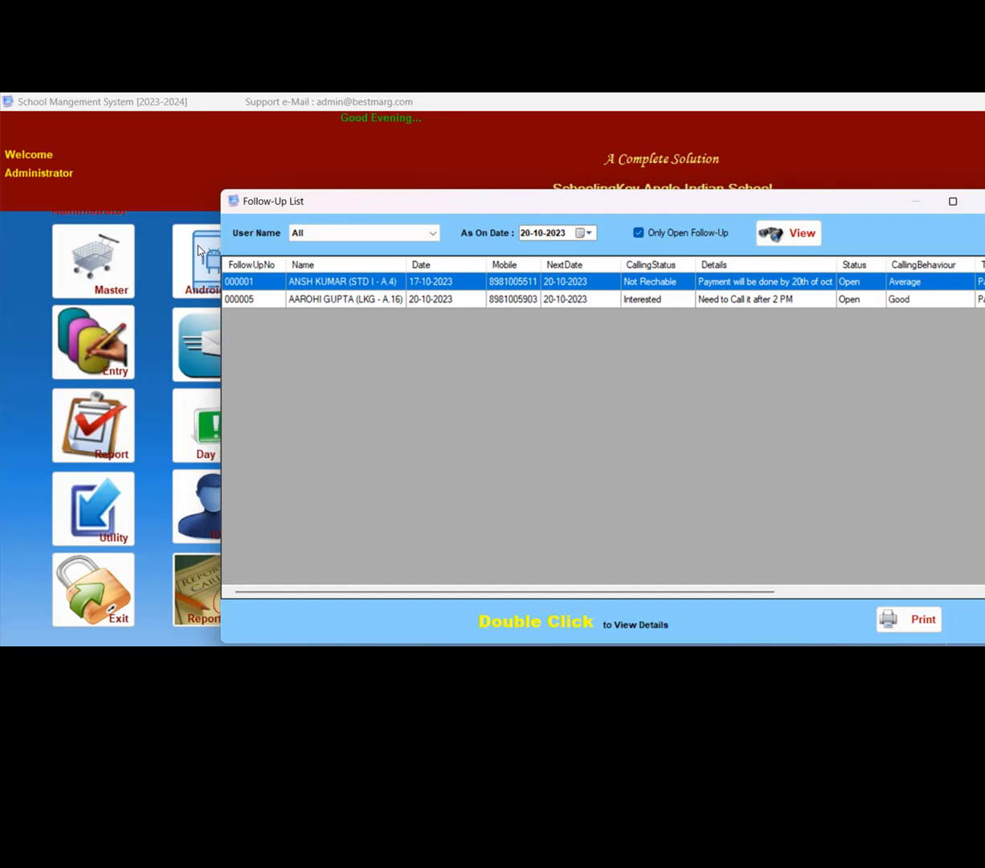
pyautogui.doubleClick(378, 280)
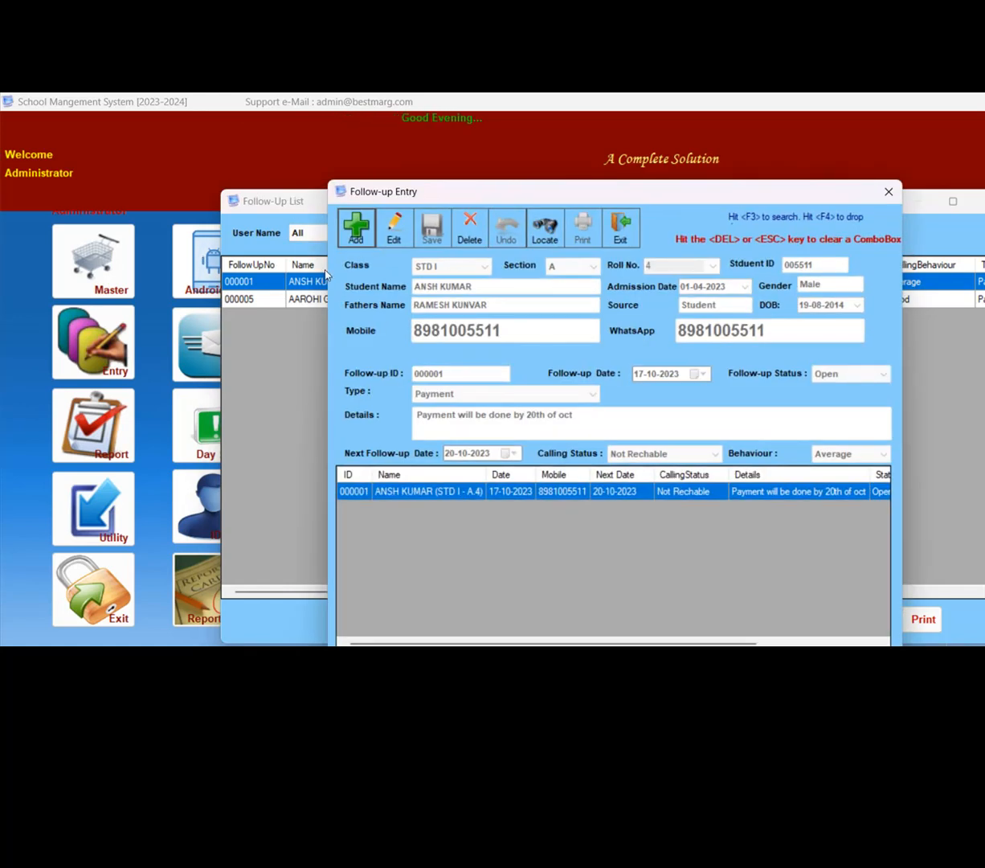
pyautogui.click(356, 227)
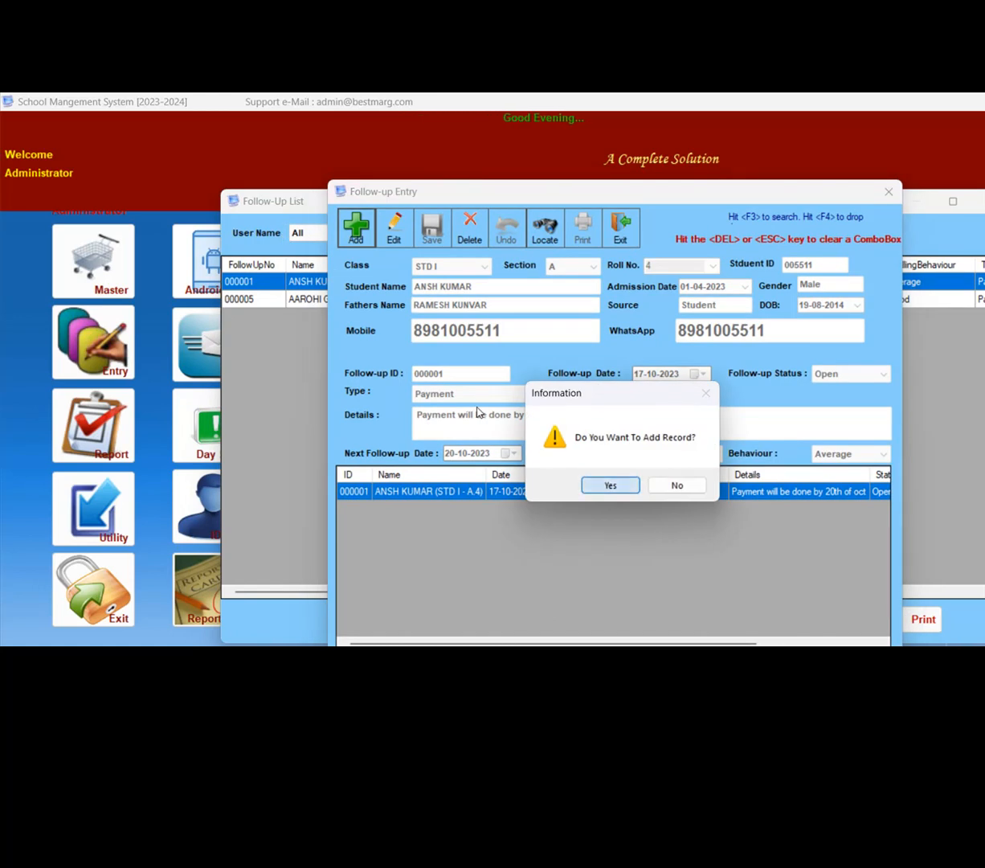
pyautogui.press('Return')
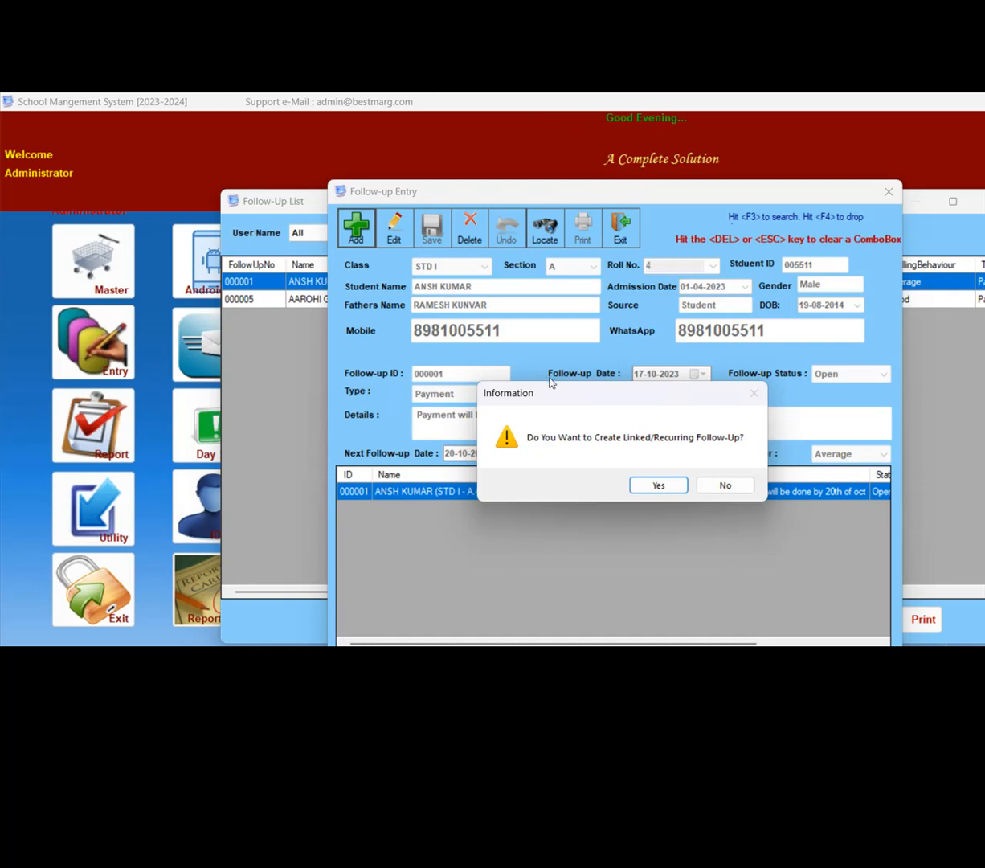
pyautogui.press('Return')
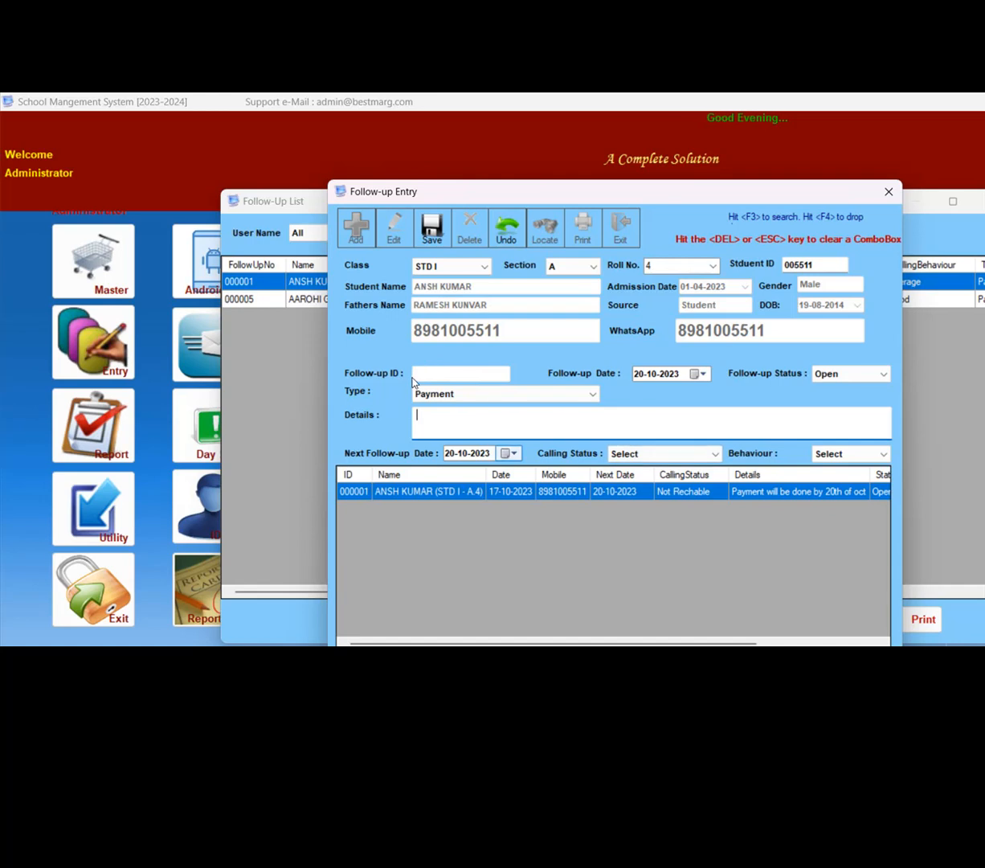
# - Set the new follow-up's next follow-up date to 21-10-2023
pyautogui.press('Tab')
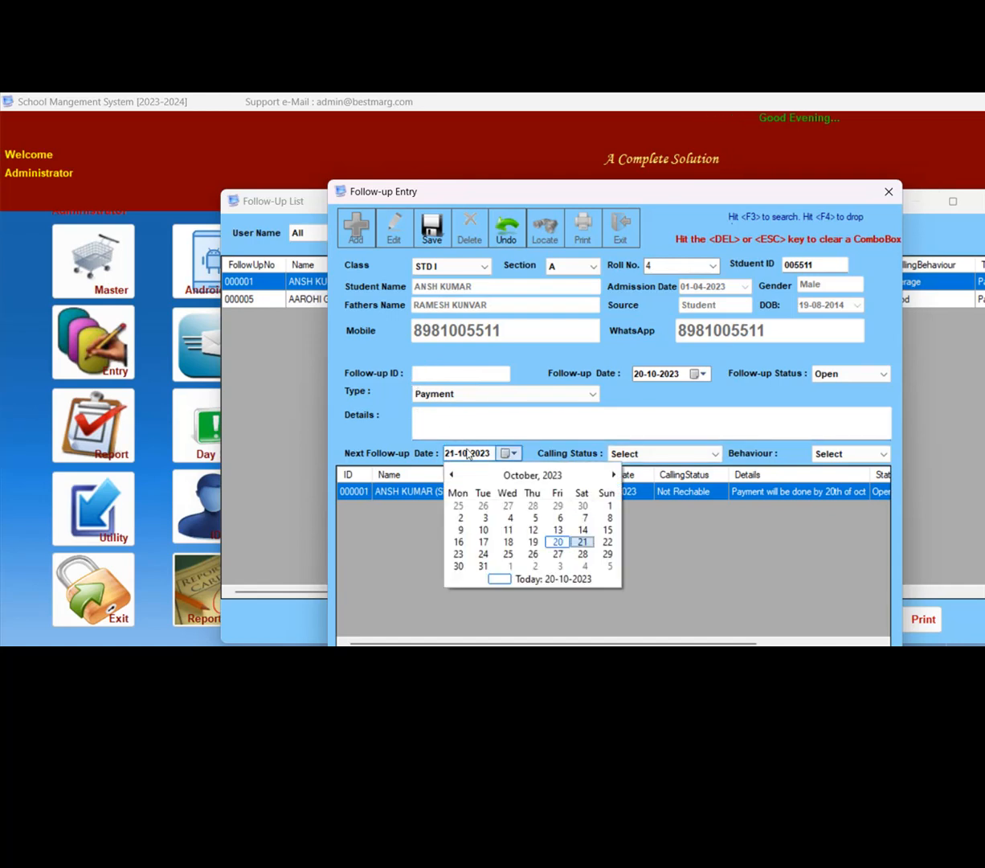
pyautogui.press('Right')
pyautogui.press('Return')
pyautogui.press('Tab')
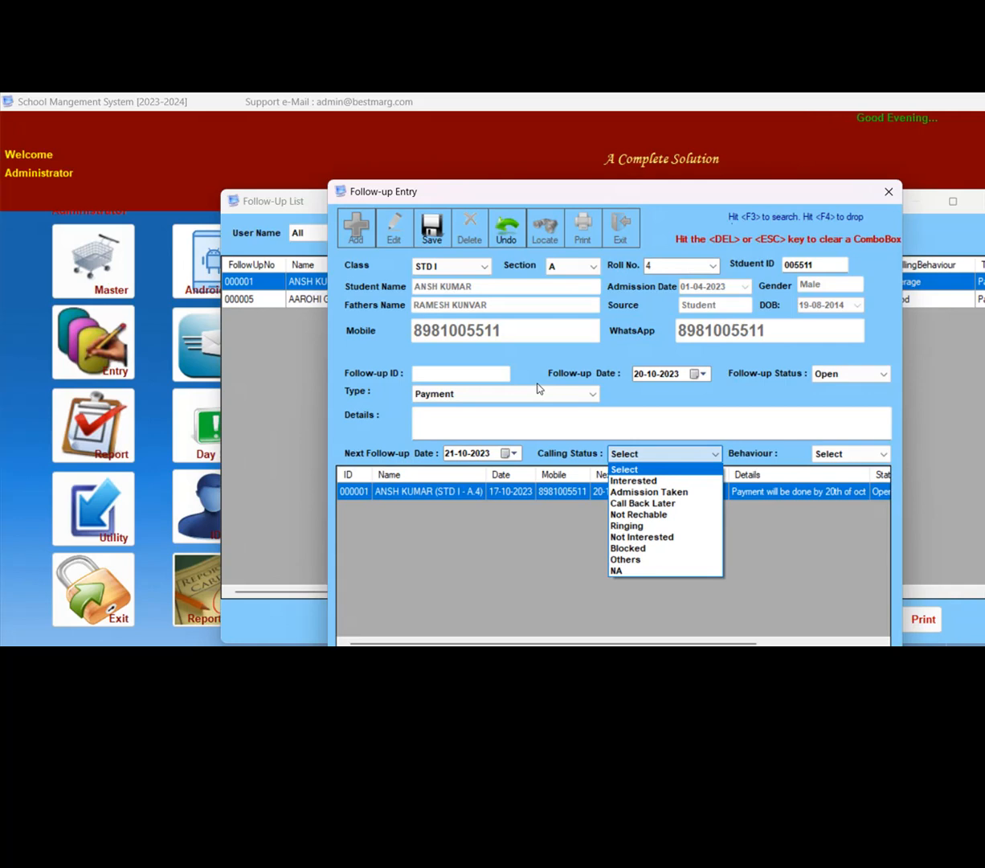
# - Set the calling status of the new follow-up to Ringing
pyautogui.press('Down')
pyautogui.press('Down')
pyautogui.press('Down')
pyautogui.press('Down')
pyautogui.press('Down')
pyautogui.press('Down')
pyautogui.press('Up')
pyautogui.press('Return')
# - Set the behaviour of the new follow-up to NA
pyautogui.press('F4')
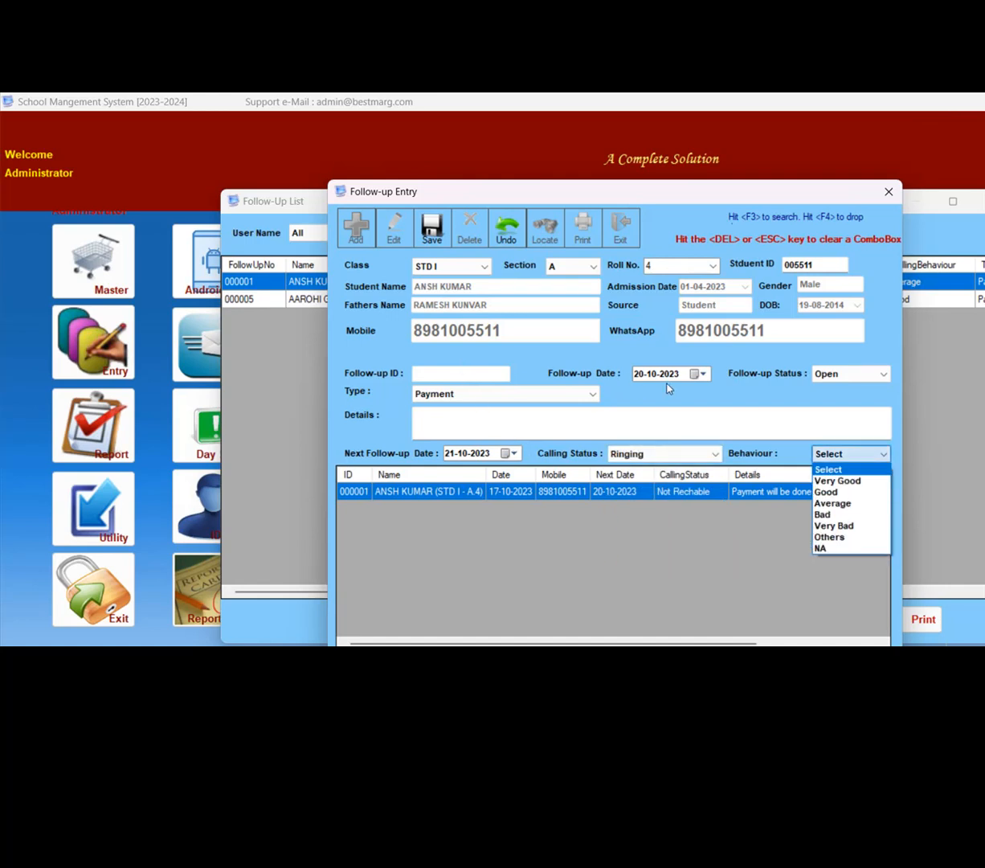
pyautogui.press('Down')
pyautogui.press('Down')
pyautogui.press('Down')
pyautogui.press('Down')
pyautogui.press('Down')
pyautogui.press('Down')
pyautogui.press('Down')
pyautogui.press('Return')
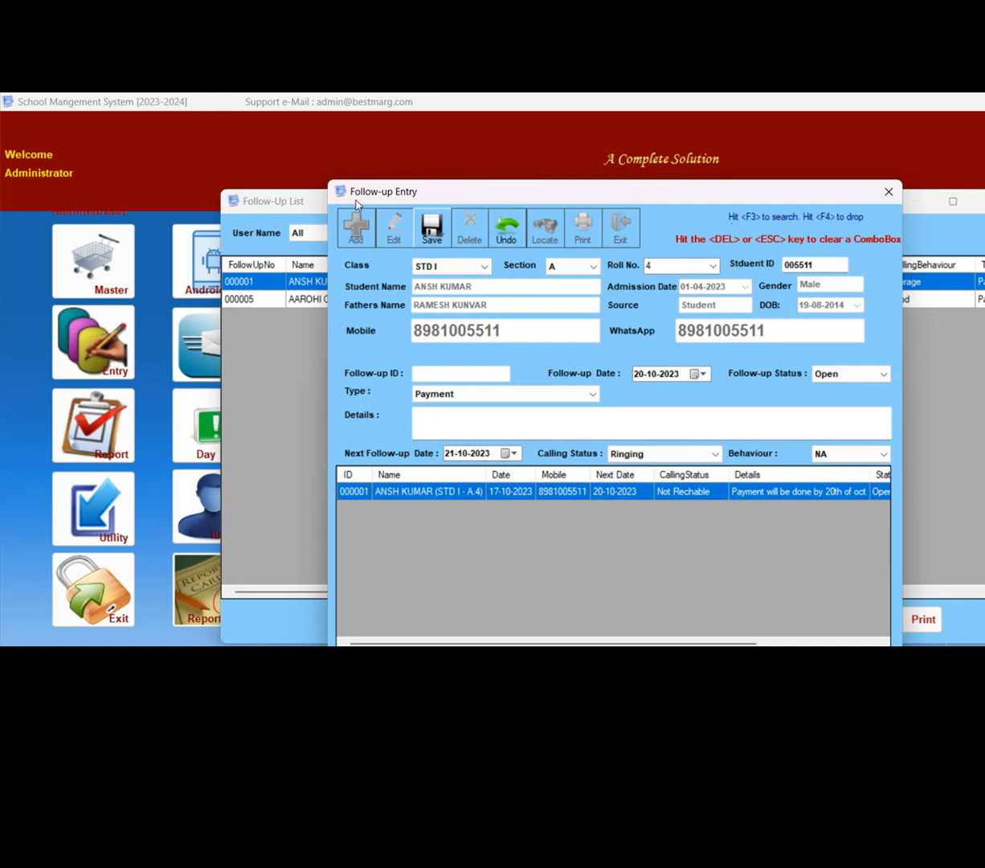
# - Save the new follow-up record and close both the entry form and the Follow-Up List
pyautogui.press('Return')
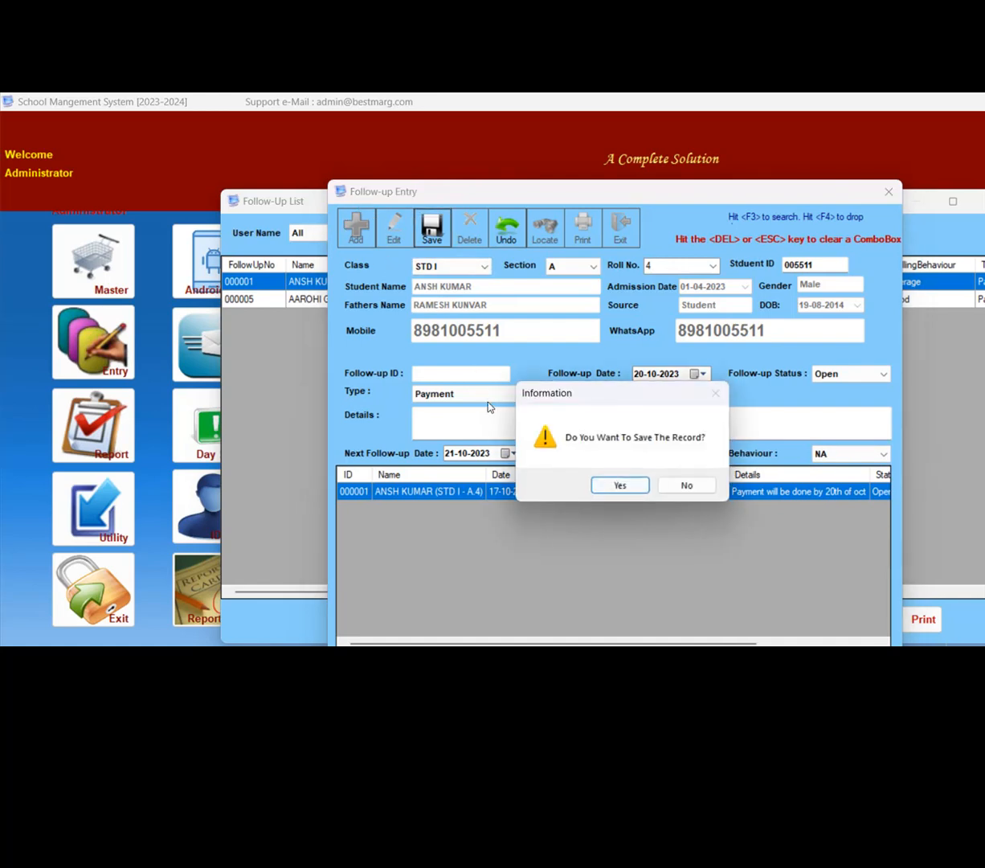
pyautogui.press('Return')
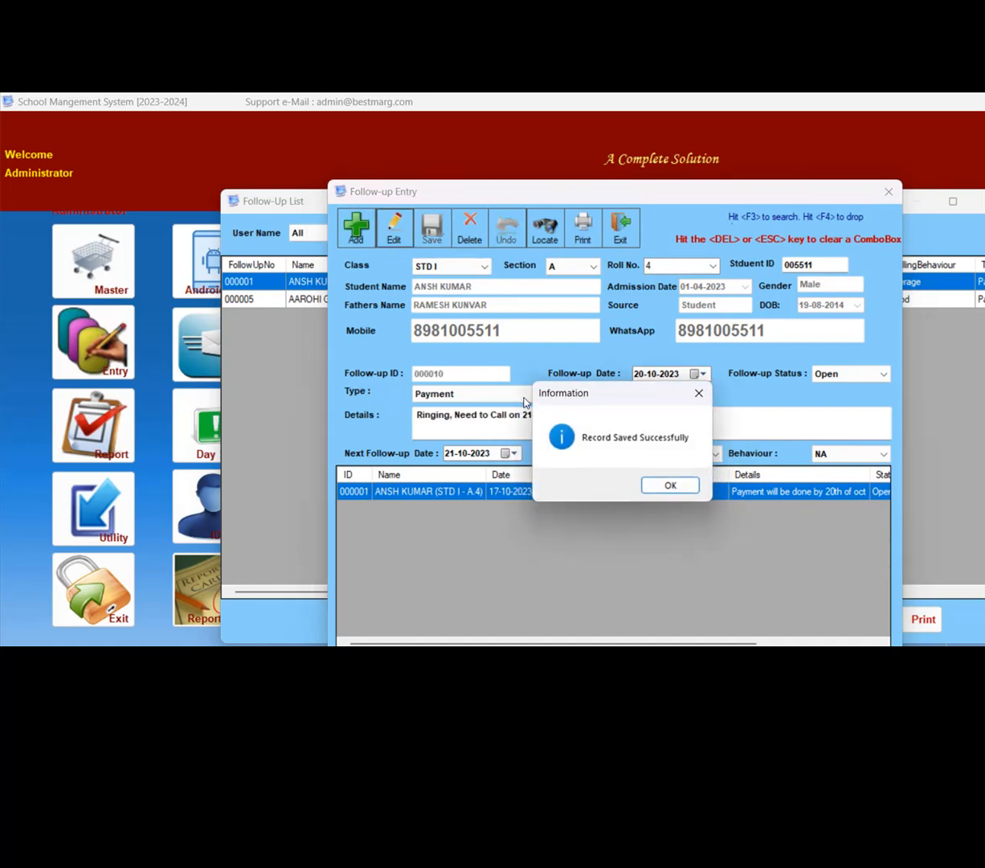
pyautogui.press('Return')
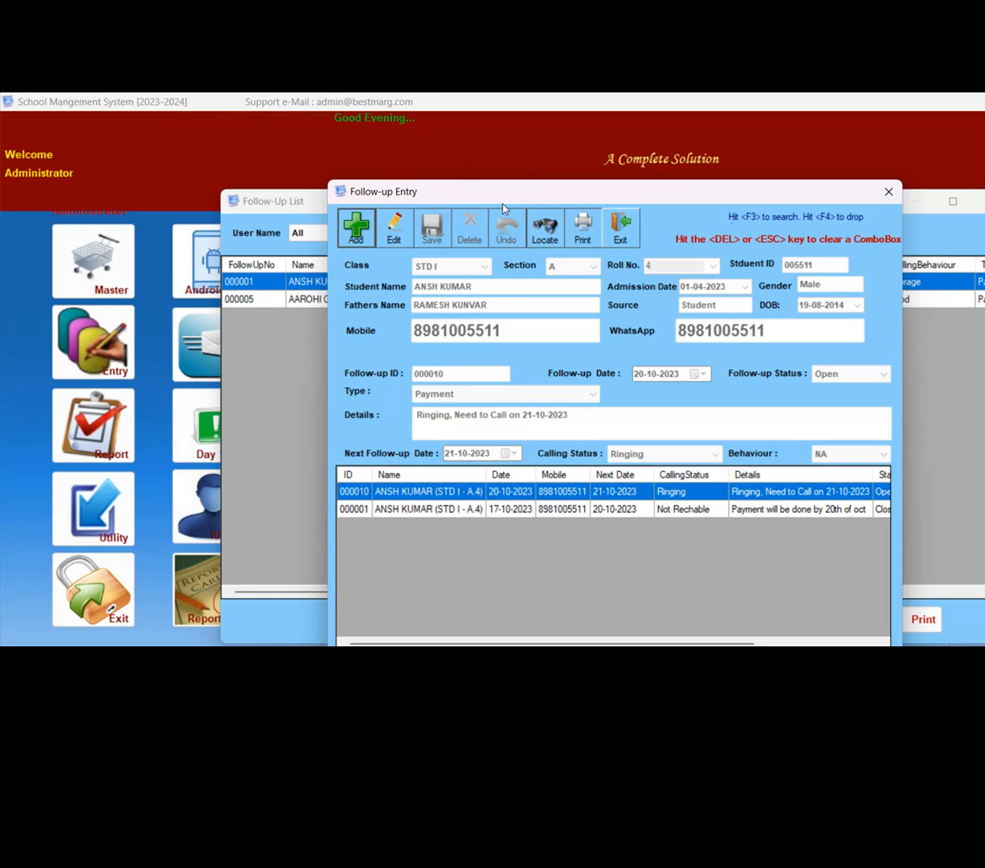
pyautogui.press('Escape')
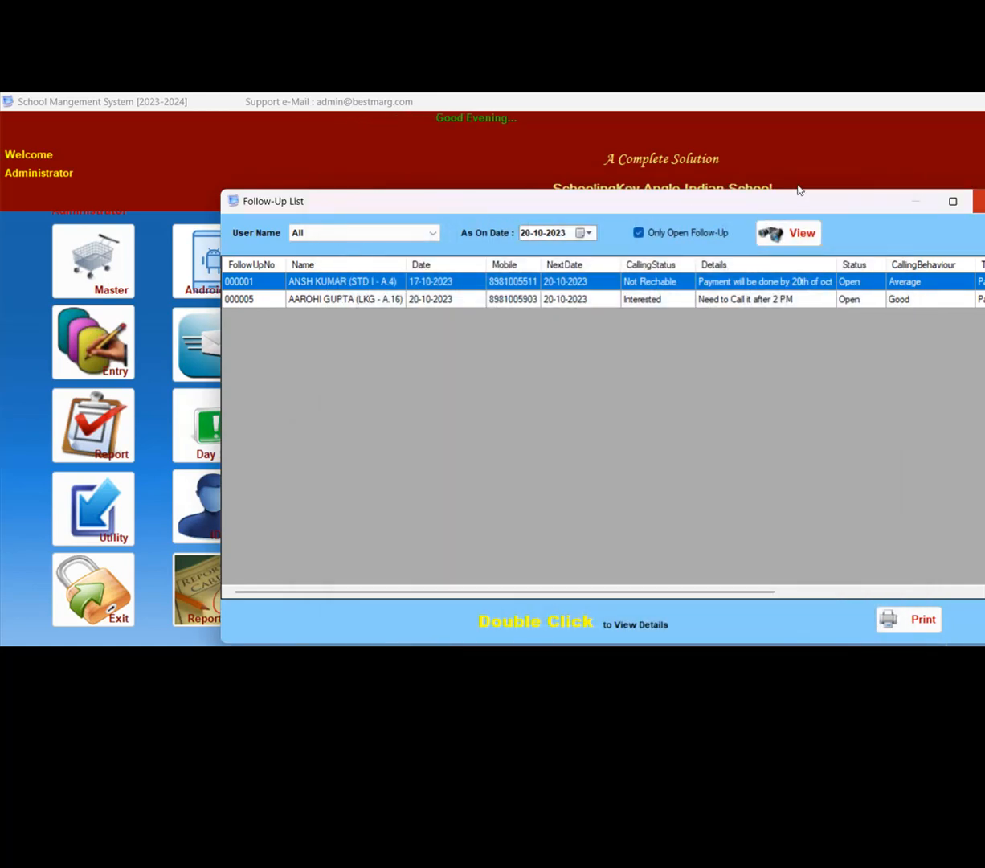
pyautogui.press('Escape')
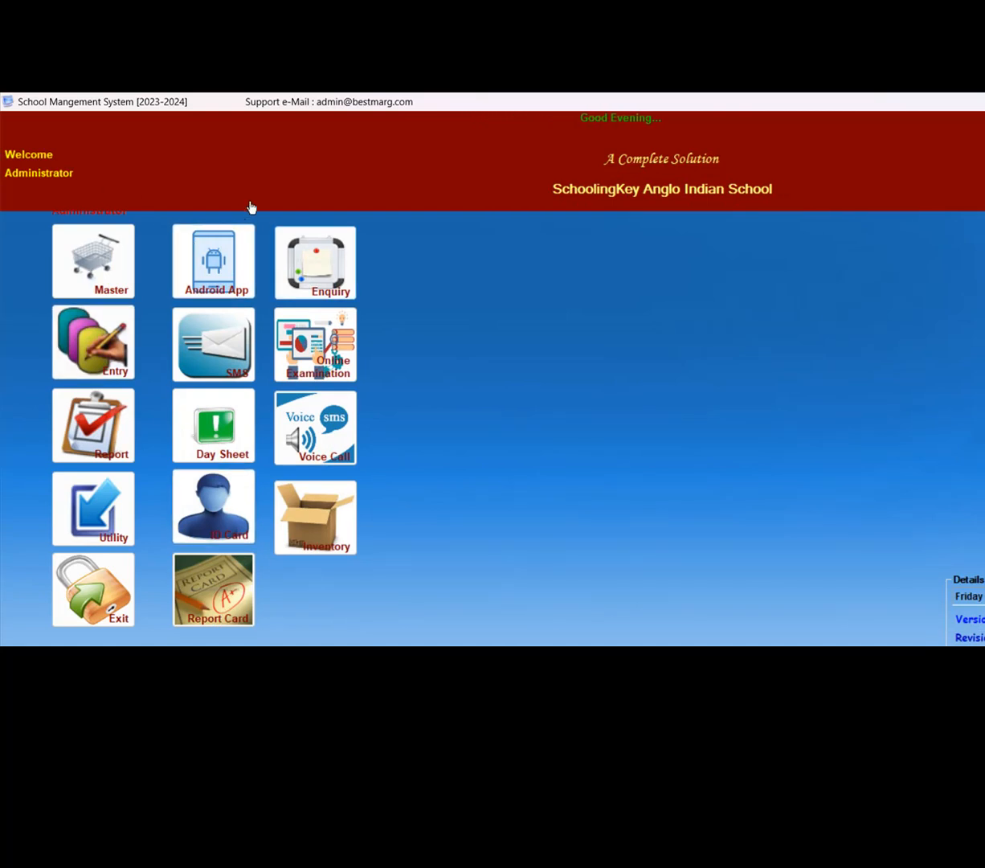
# - View the enquiry FollowUp Entry form and exit it without adding a record
pyautogui.click(270, 246)
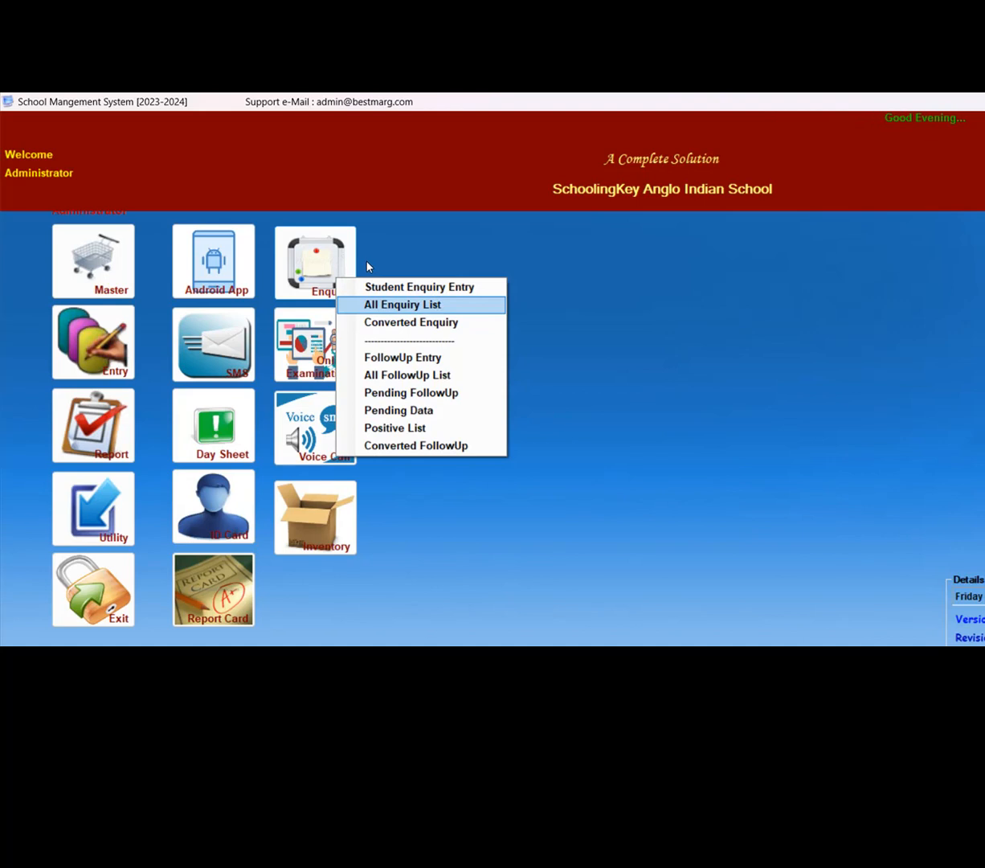
pyautogui.press('Down')
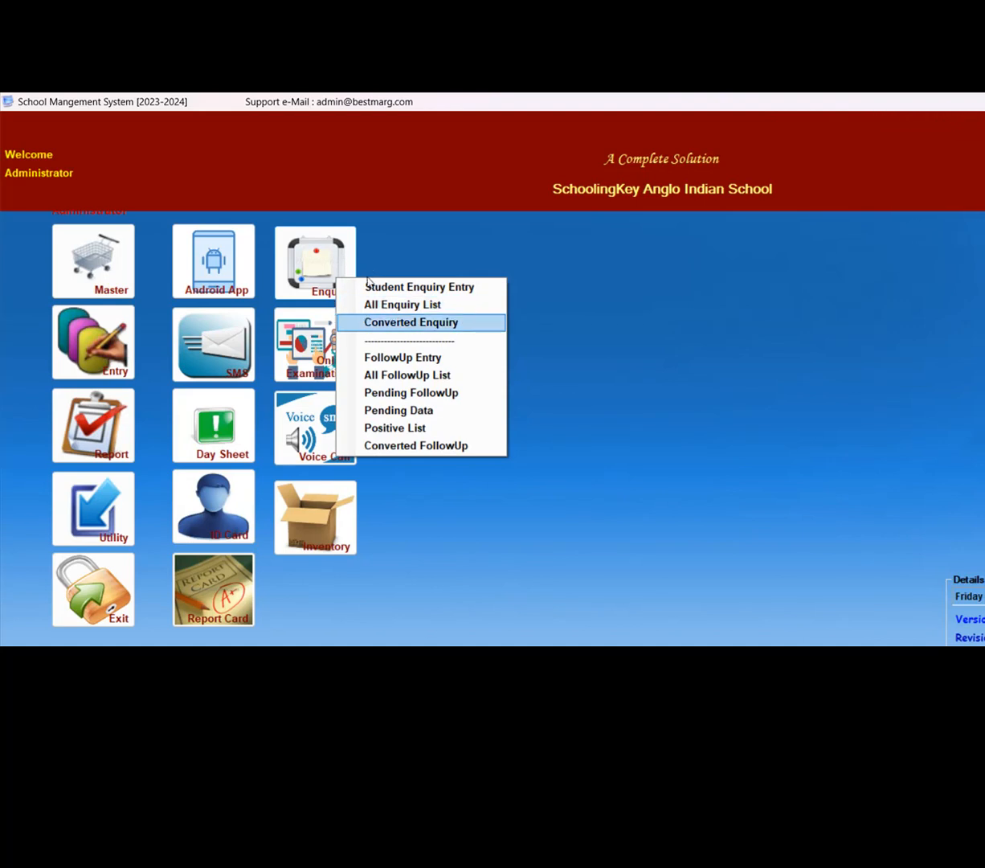
pyautogui.press('Down')
pyautogui.press('Down')
pyautogui.press('Up')
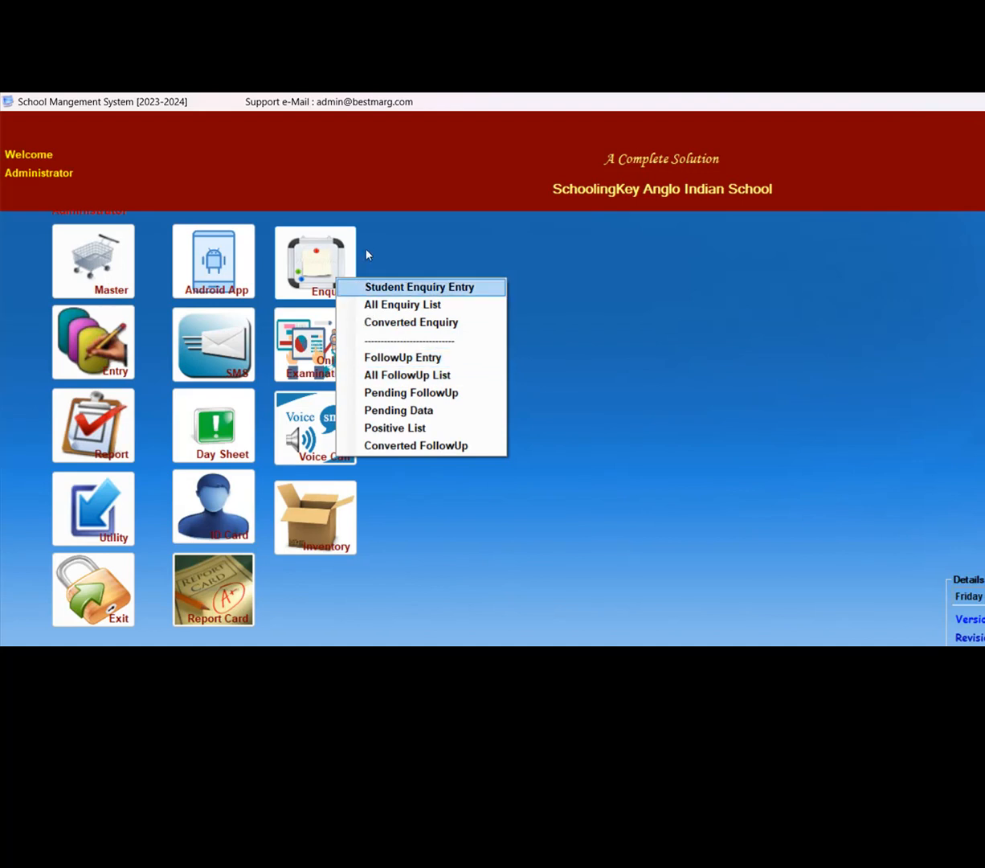
pyautogui.press('Down')
pyautogui.press('Down')
pyautogui.press('Down')
pyautogui.press('Down')
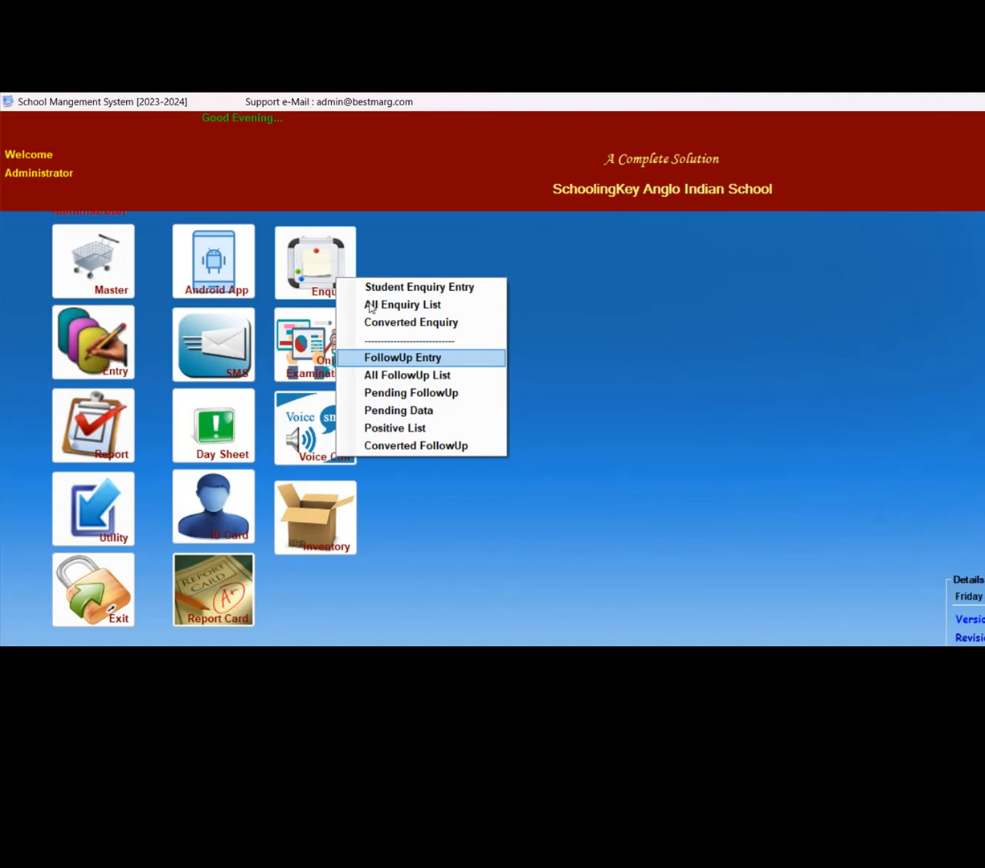
pyautogui.press('Return')
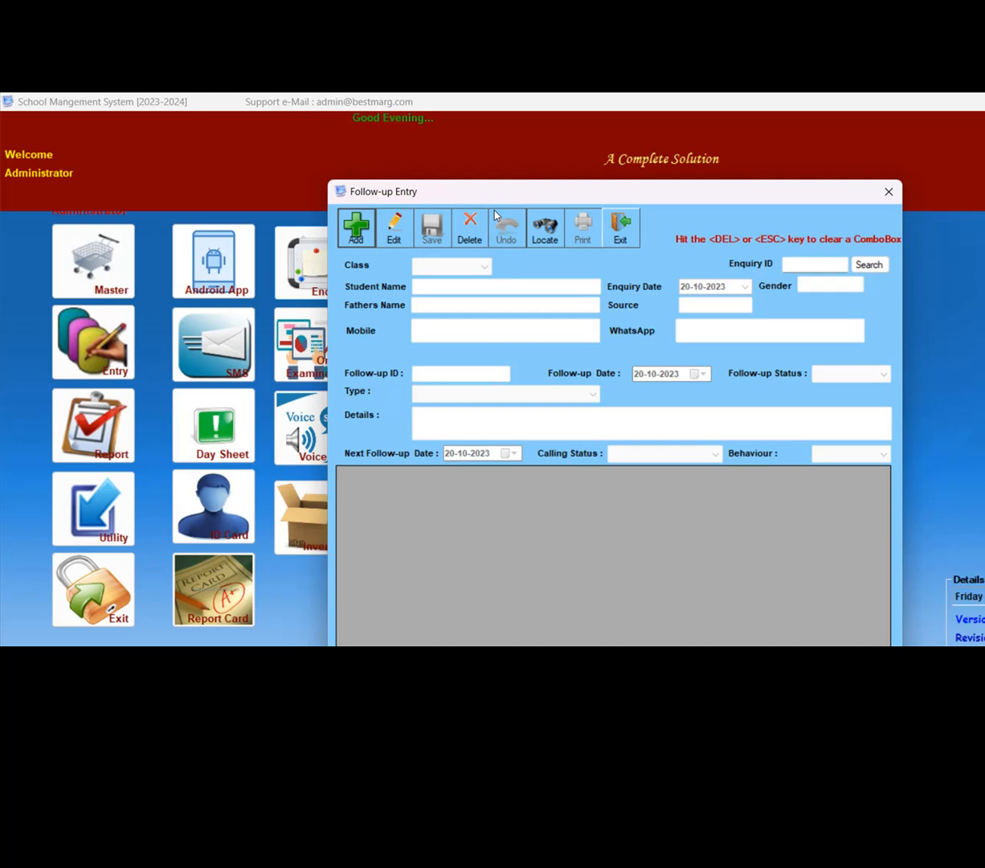
pyautogui.click(617, 227)
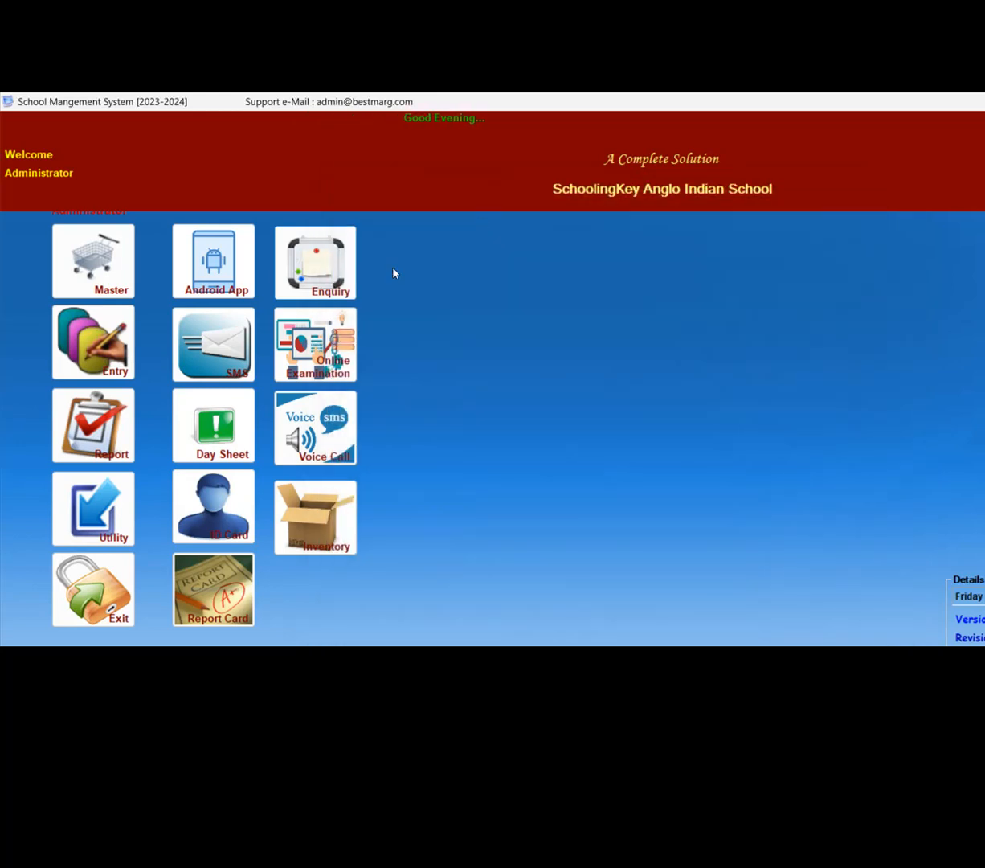
# - View the All FollowUp List for enquiries with closed follow-ups included, and close the list
pyautogui.click(346, 260)
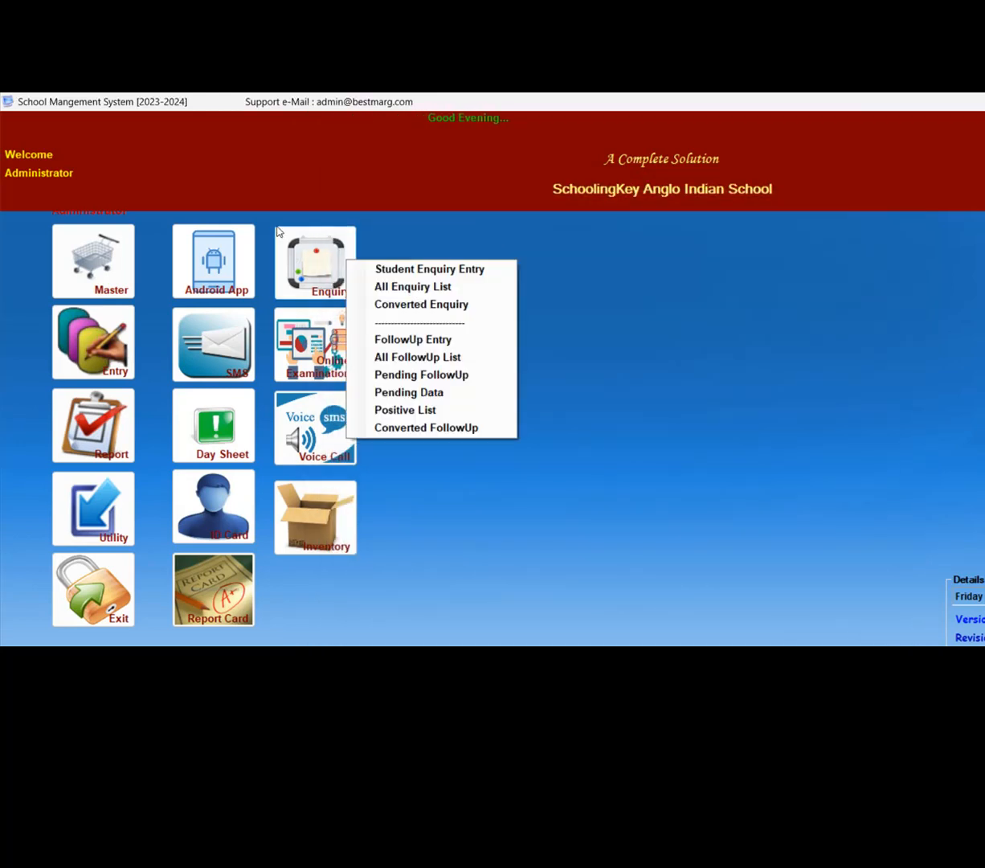
pyautogui.click(332, 307)
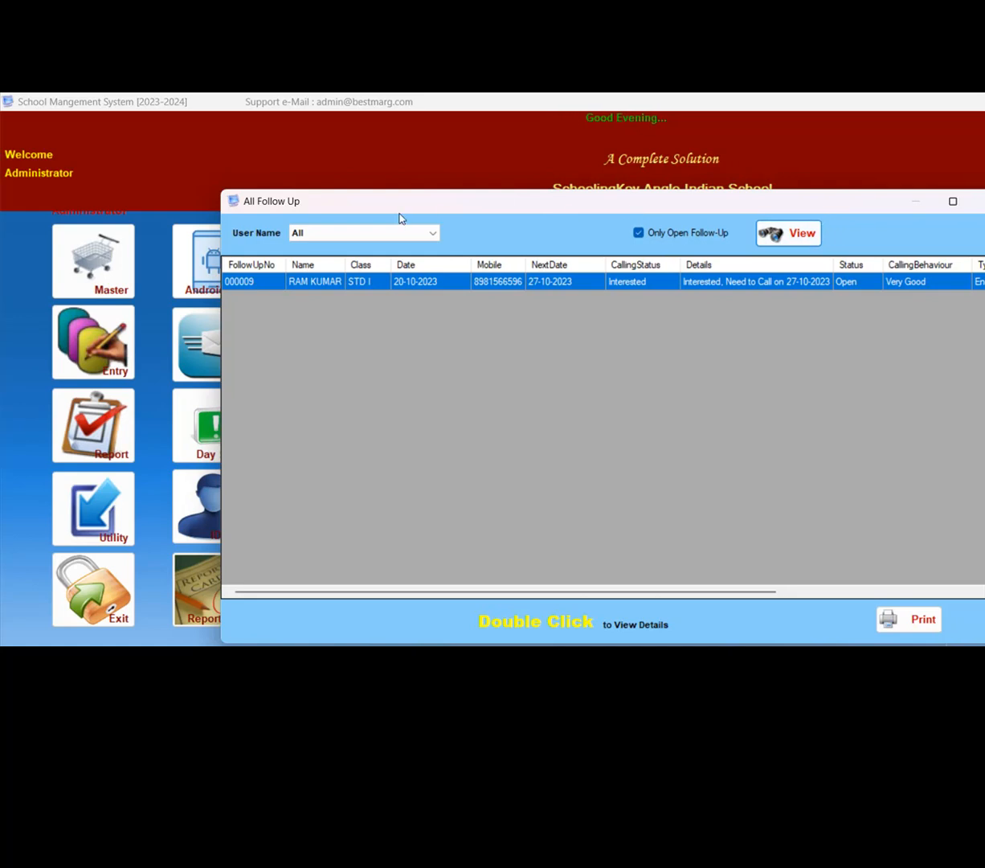
pyautogui.click(639, 233)
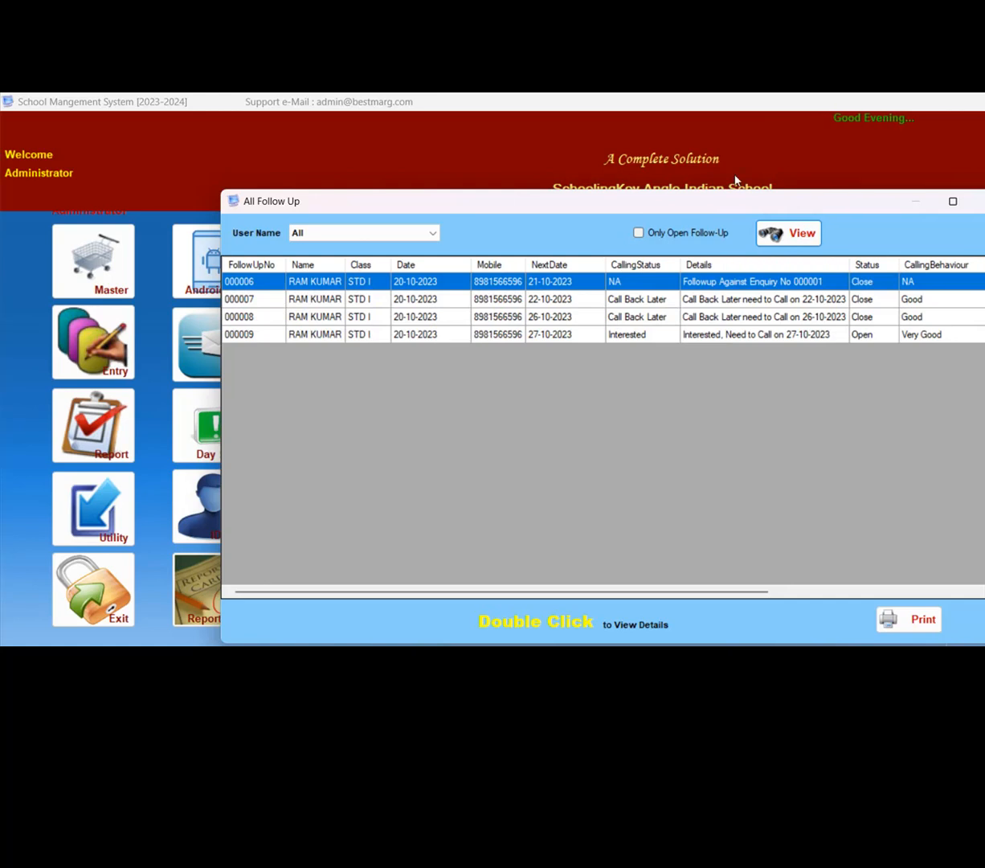
pyautogui.press('Escape')
# - List the pending enquiry follow-ups as on 31-10-2023
pyautogui.click(286, 273)
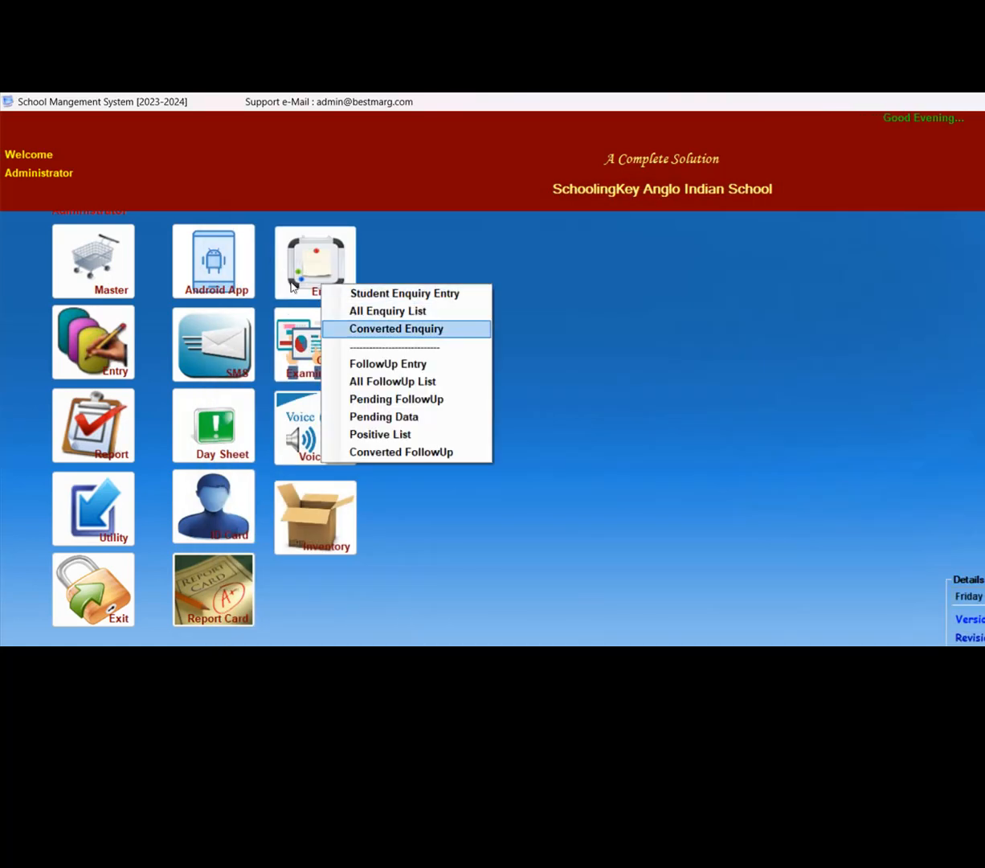
pyautogui.press('Return')
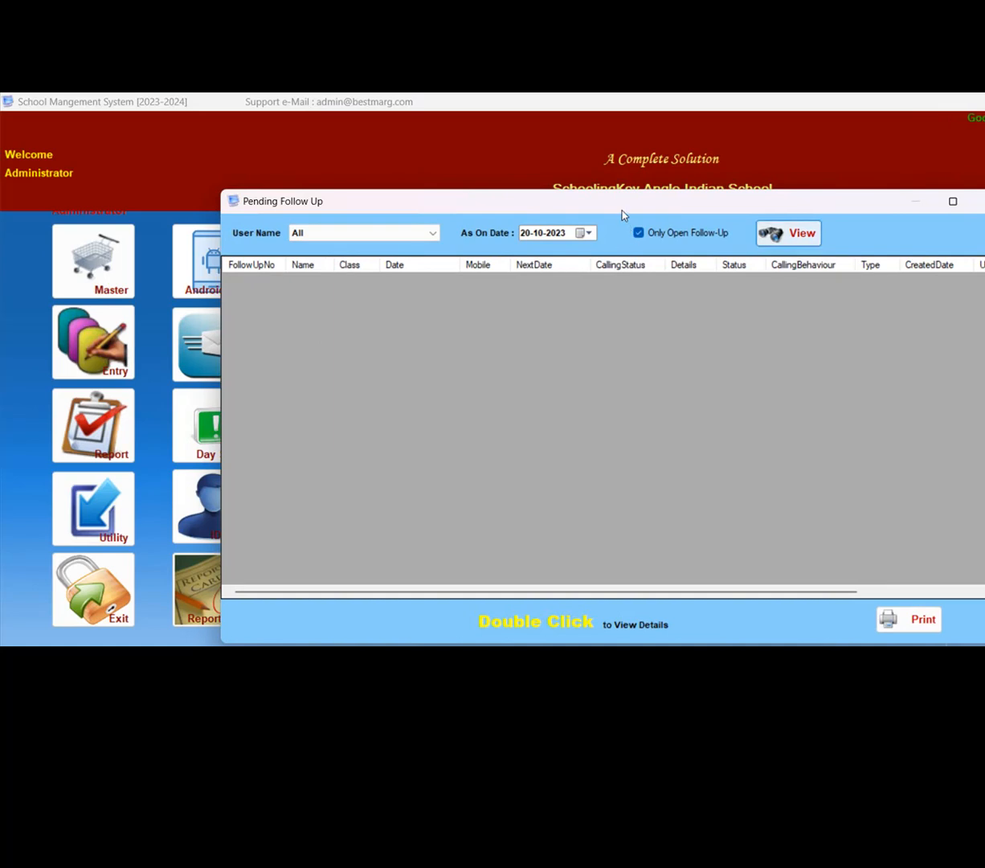
pyautogui.click(584, 233)
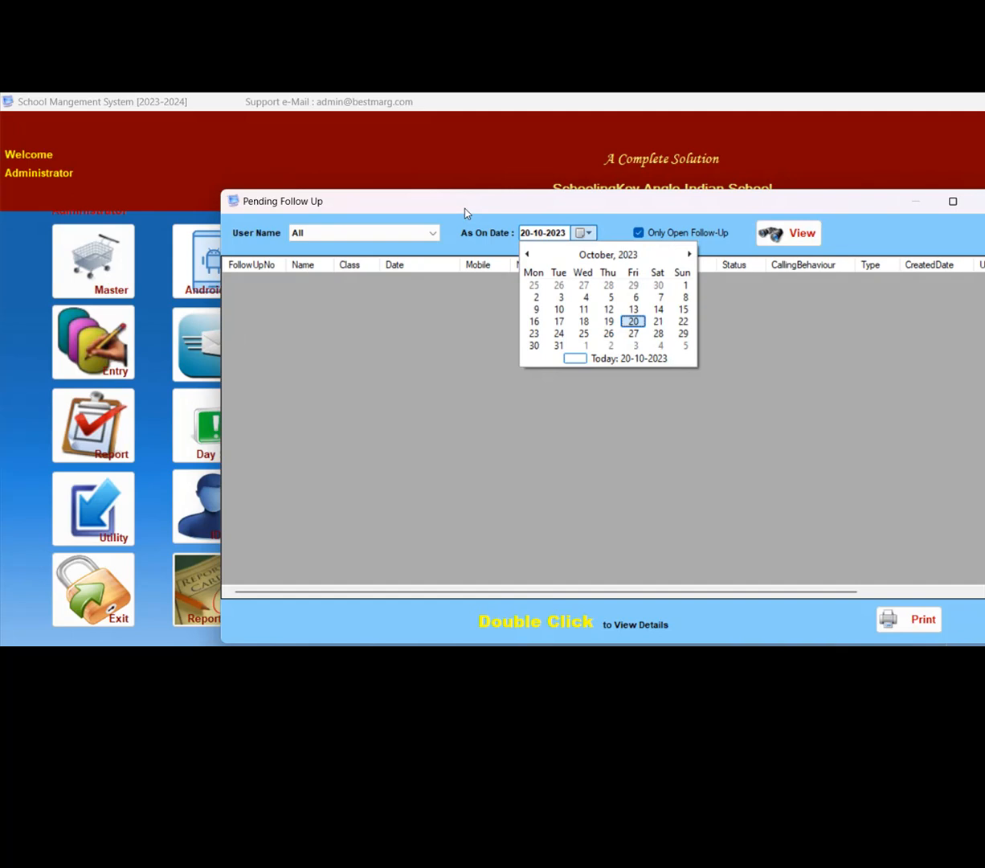
pyautogui.click(633, 322)
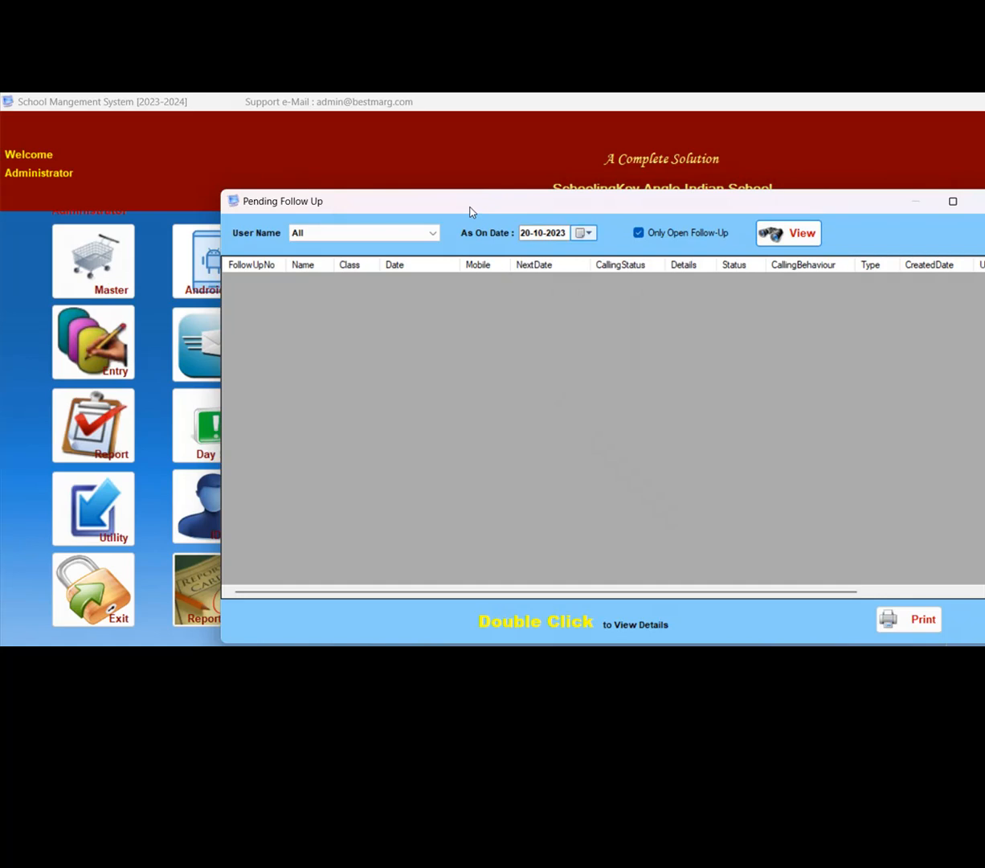
pyautogui.click(588, 233)
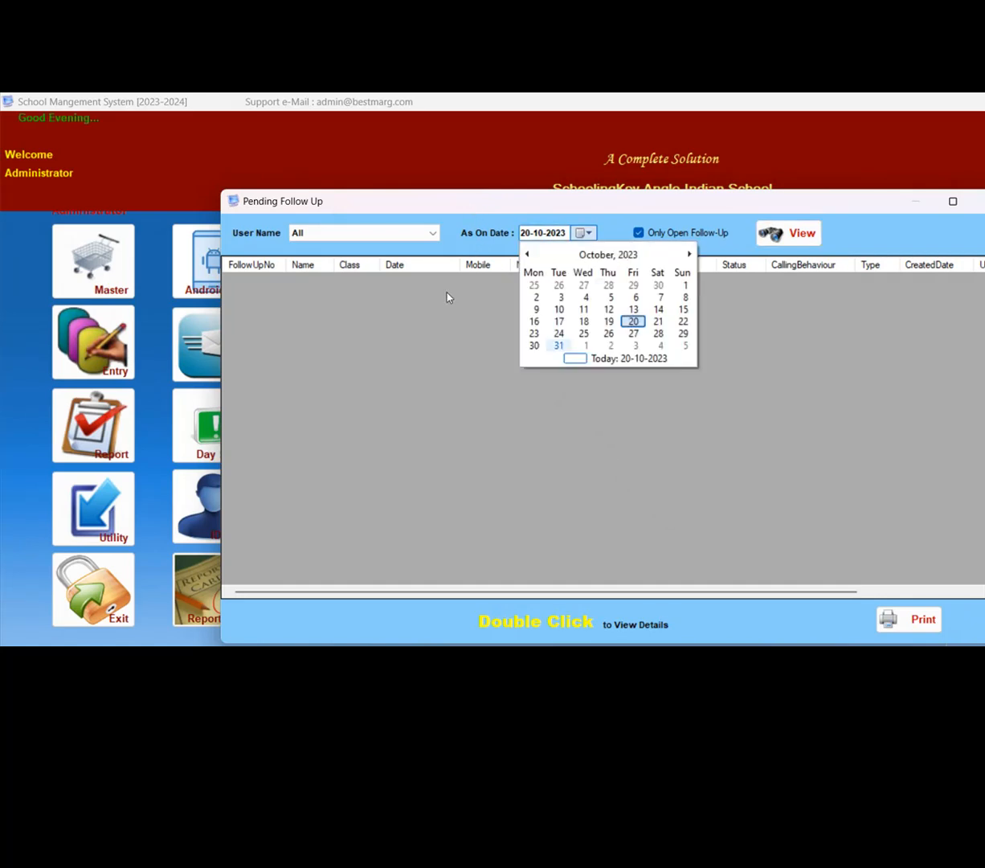
pyautogui.click(558, 345)
pyautogui.click(789, 233)
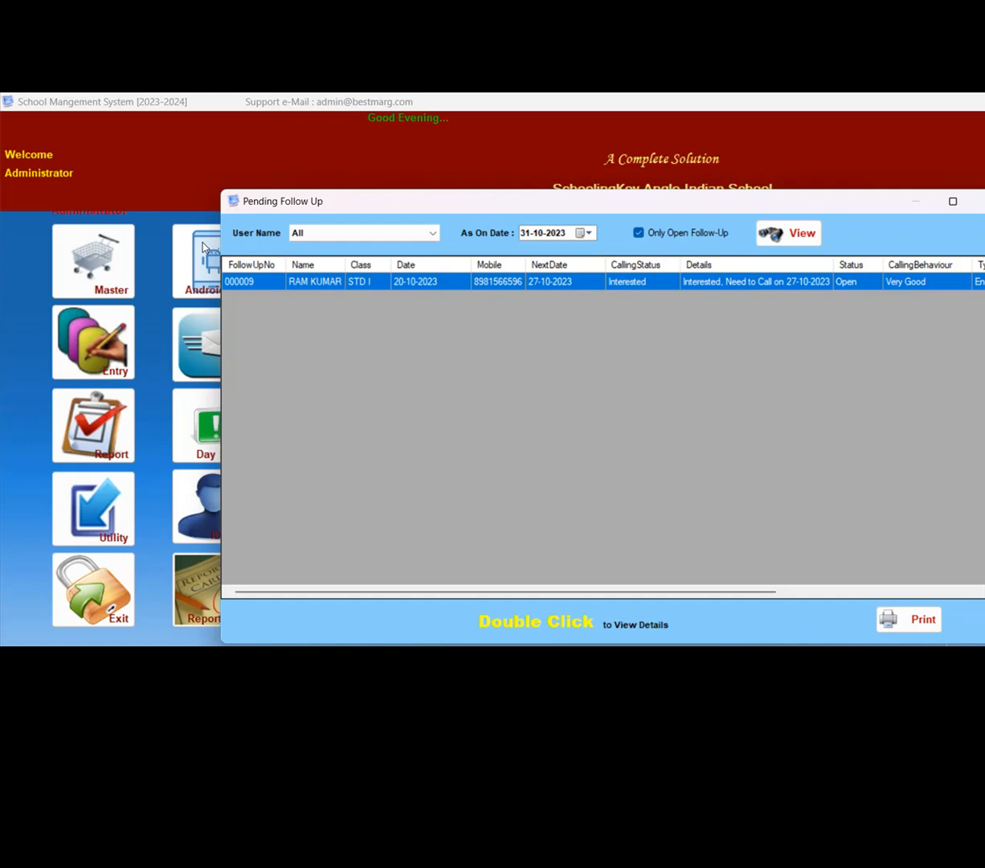
# - Open the pending Interested follow-up and review each record in its follow-up history, ending on the open one
pyautogui.doubleClick(310, 282)
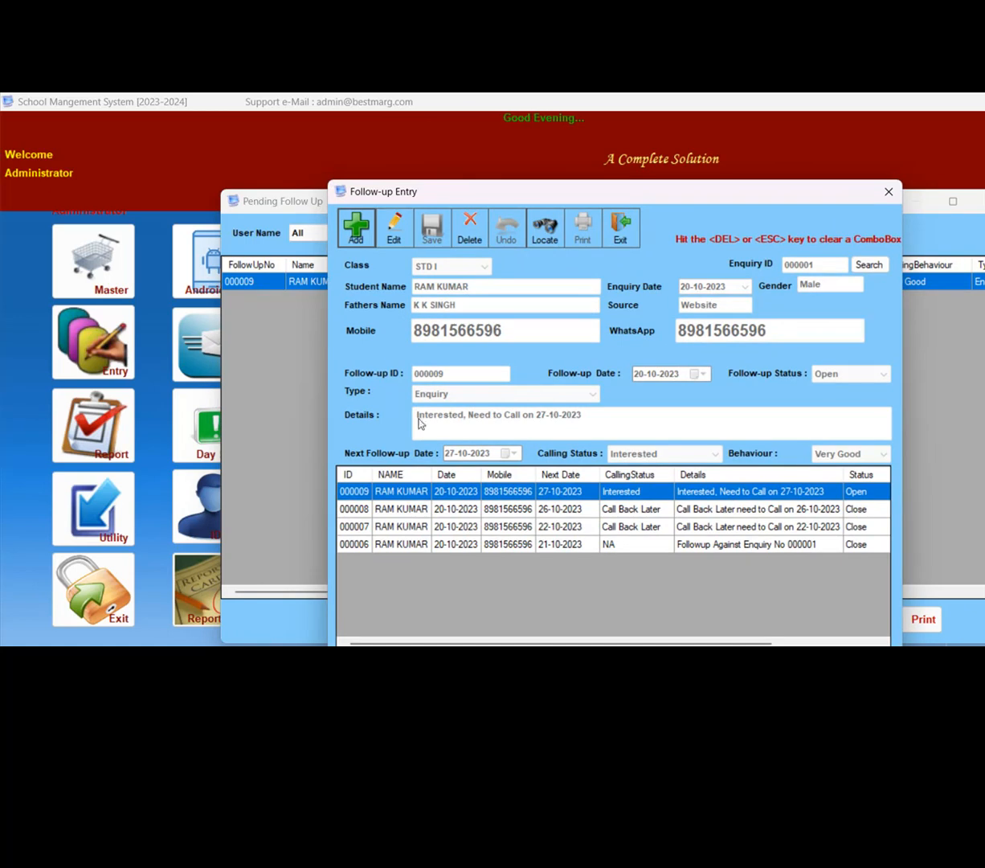
pyautogui.press('Down')
pyautogui.press('Down')
pyautogui.press('Down')
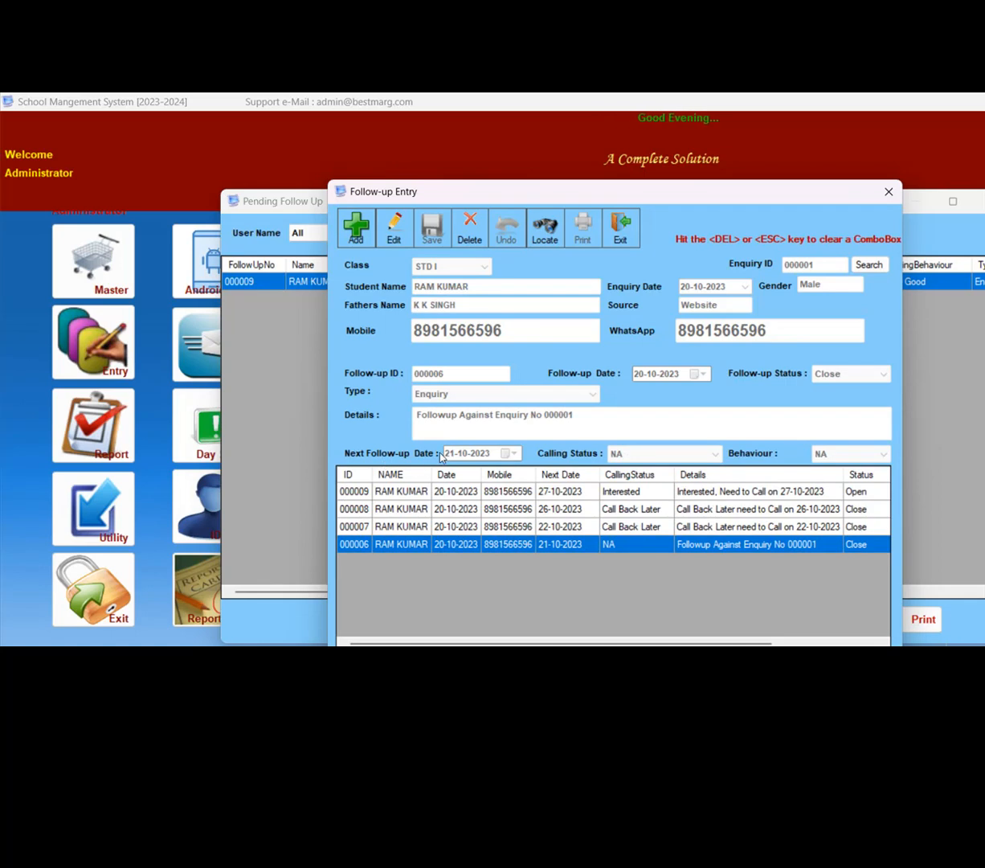
pyautogui.press('Up')
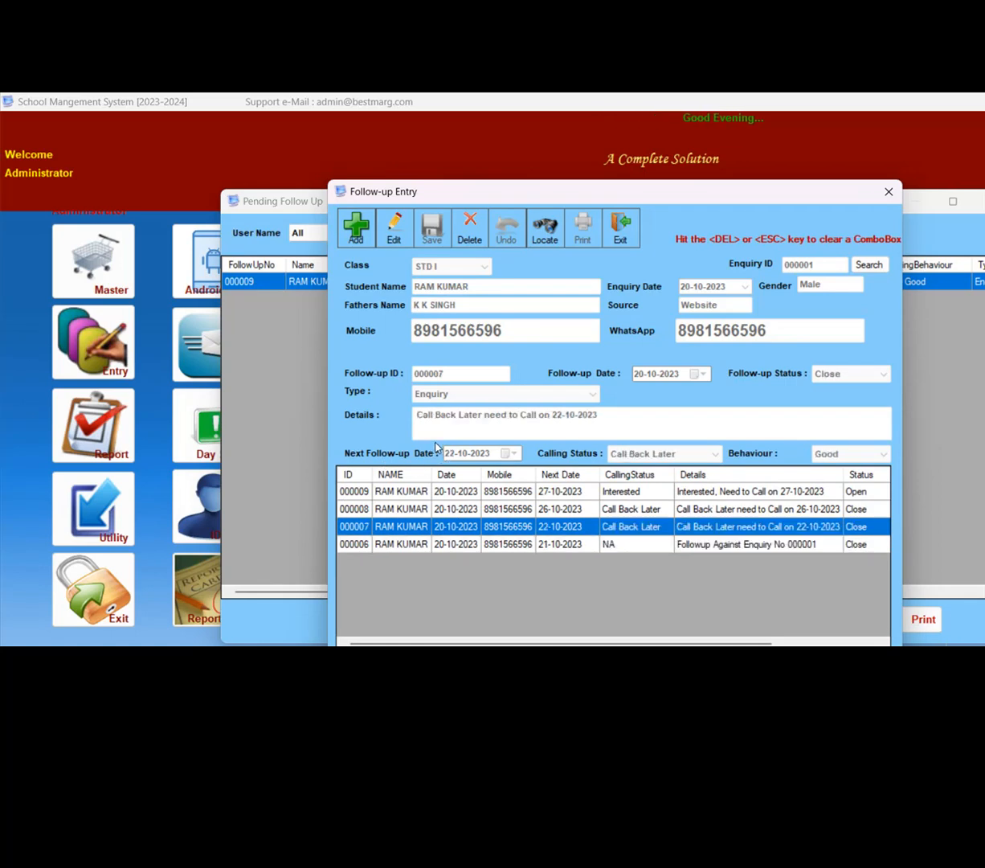
pyautogui.press('Up')
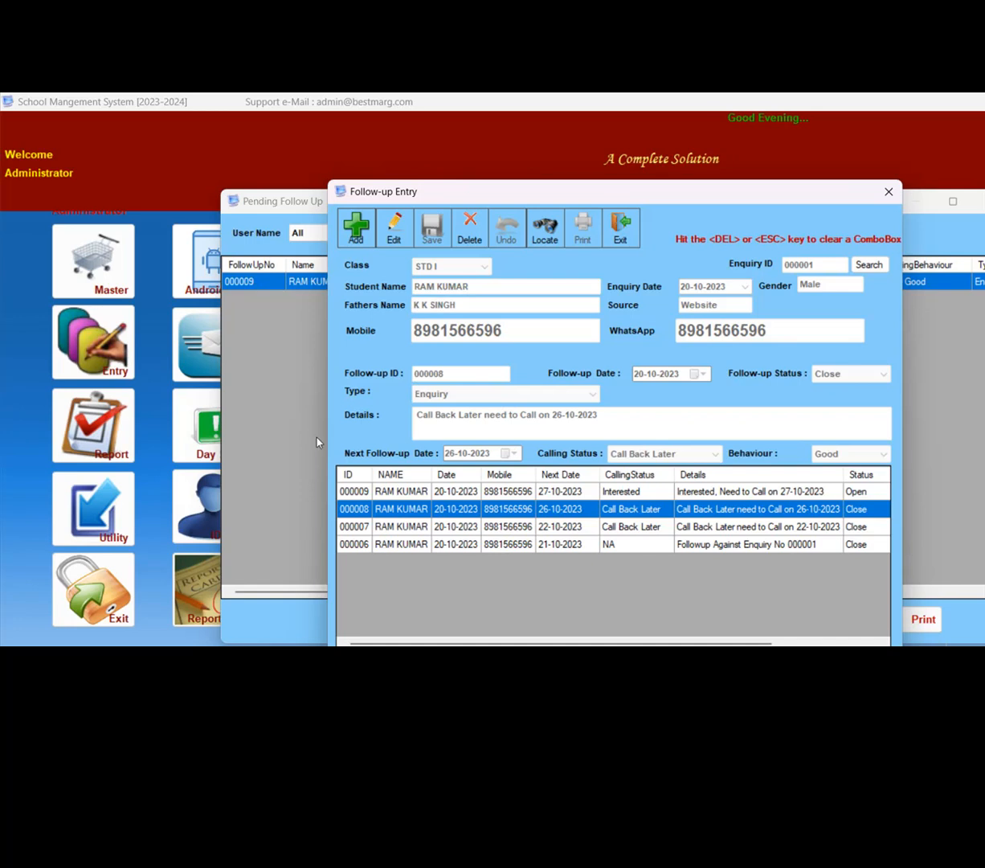
pyautogui.press('Up')
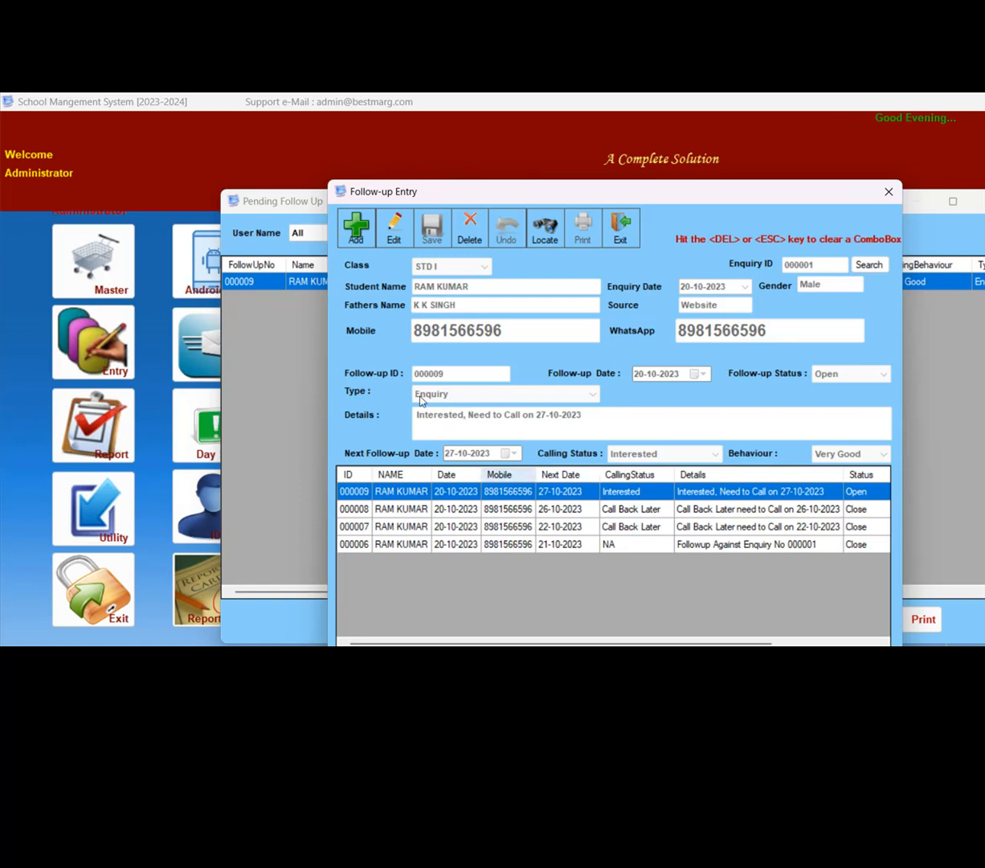
# - Add a linked follow-up to the open enquiry follow-up and set its next follow-up date to 28-10-2023
pyautogui.click(356, 228)
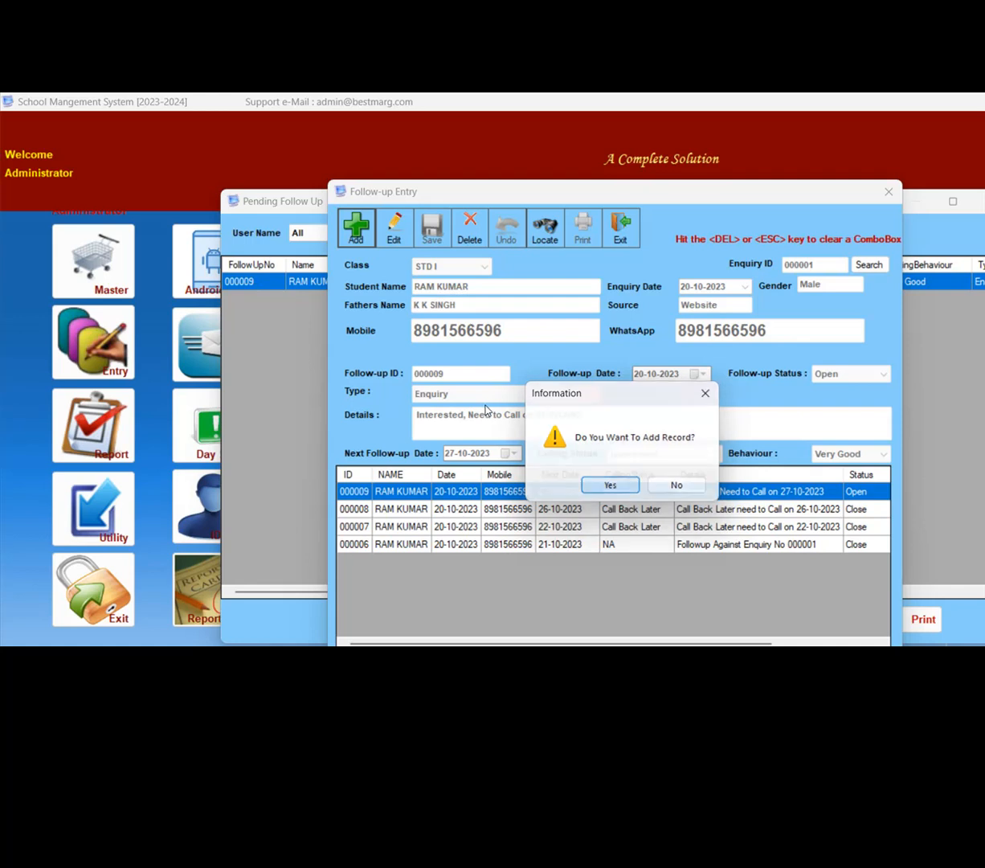
pyautogui.press('Return')
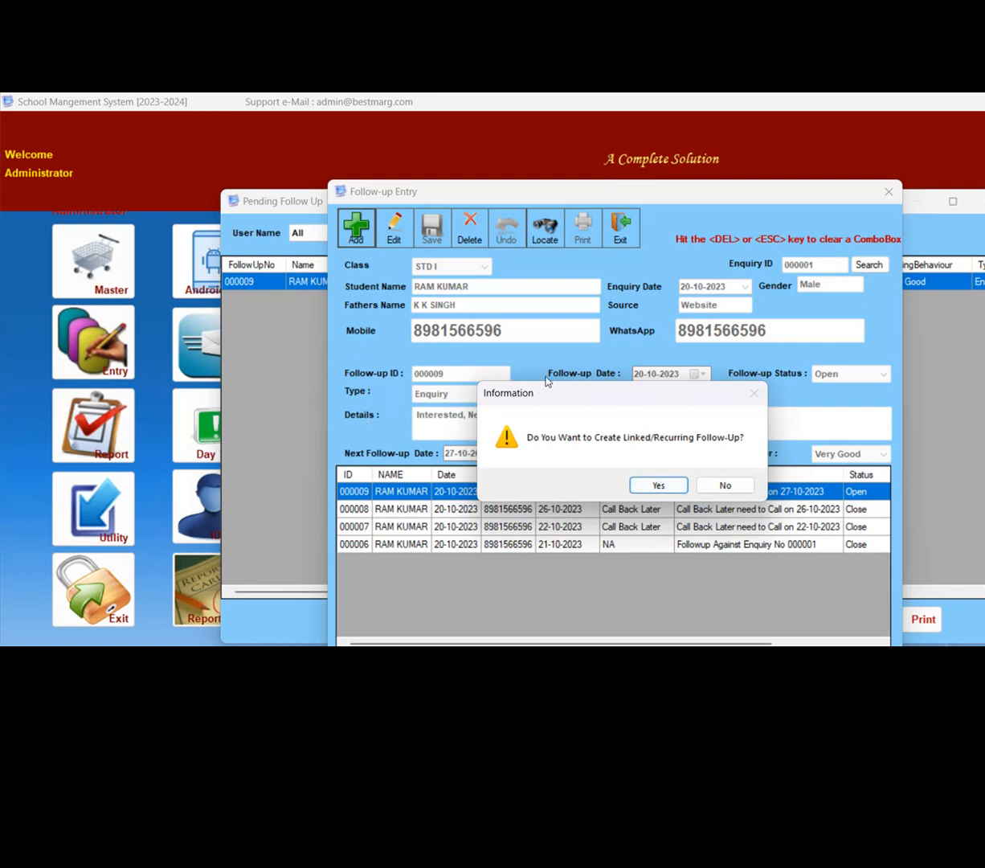
pyautogui.press('Return')
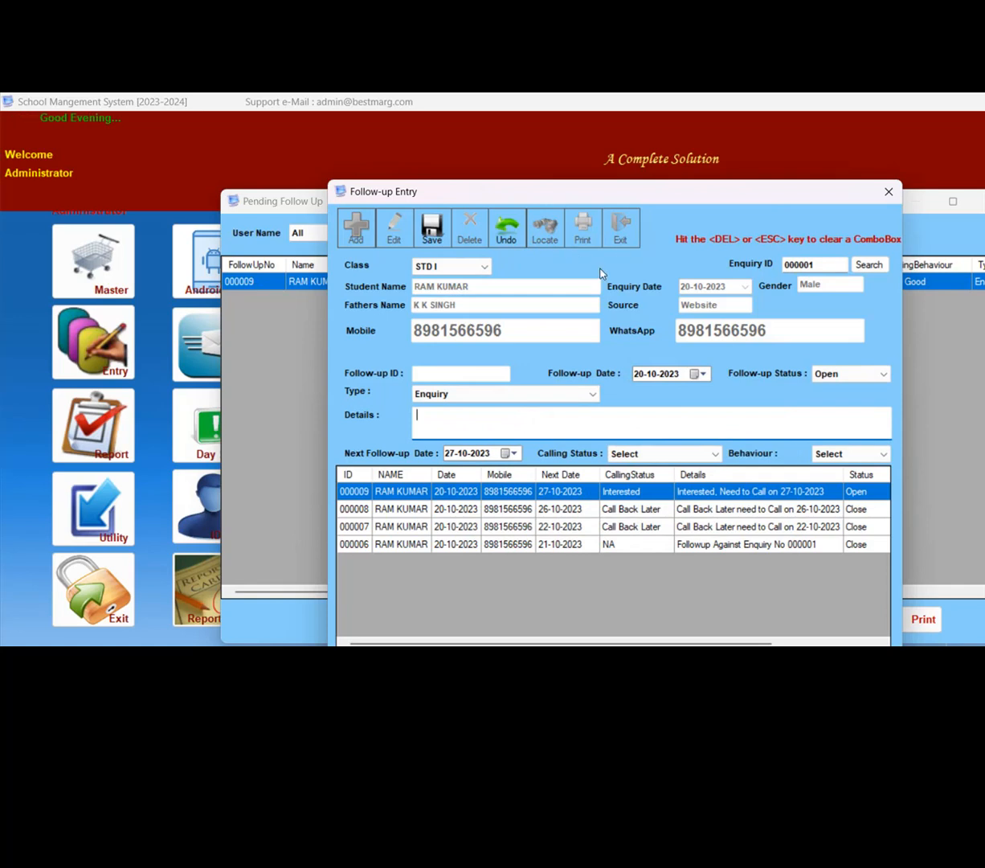
pyautogui.doubleClick(802, 264)
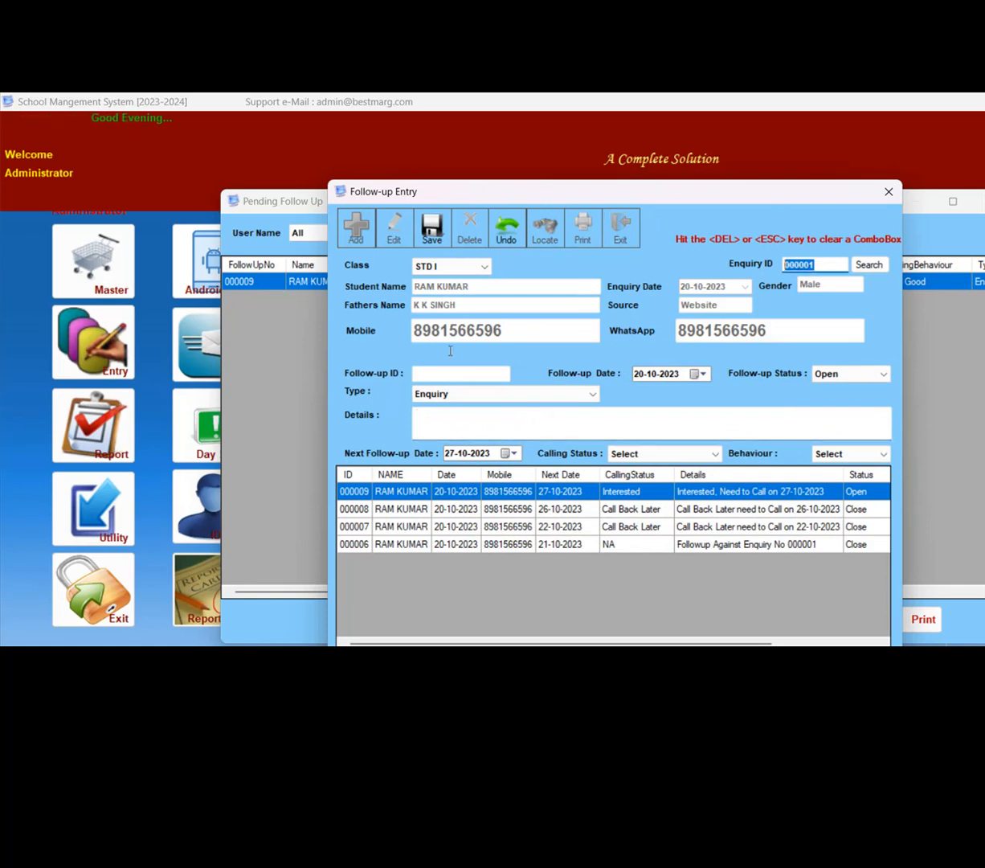
pyautogui.press('Return')
pyautogui.press('Return')
pyautogui.press('Return')
pyautogui.press('Return')
pyautogui.click(511, 454)
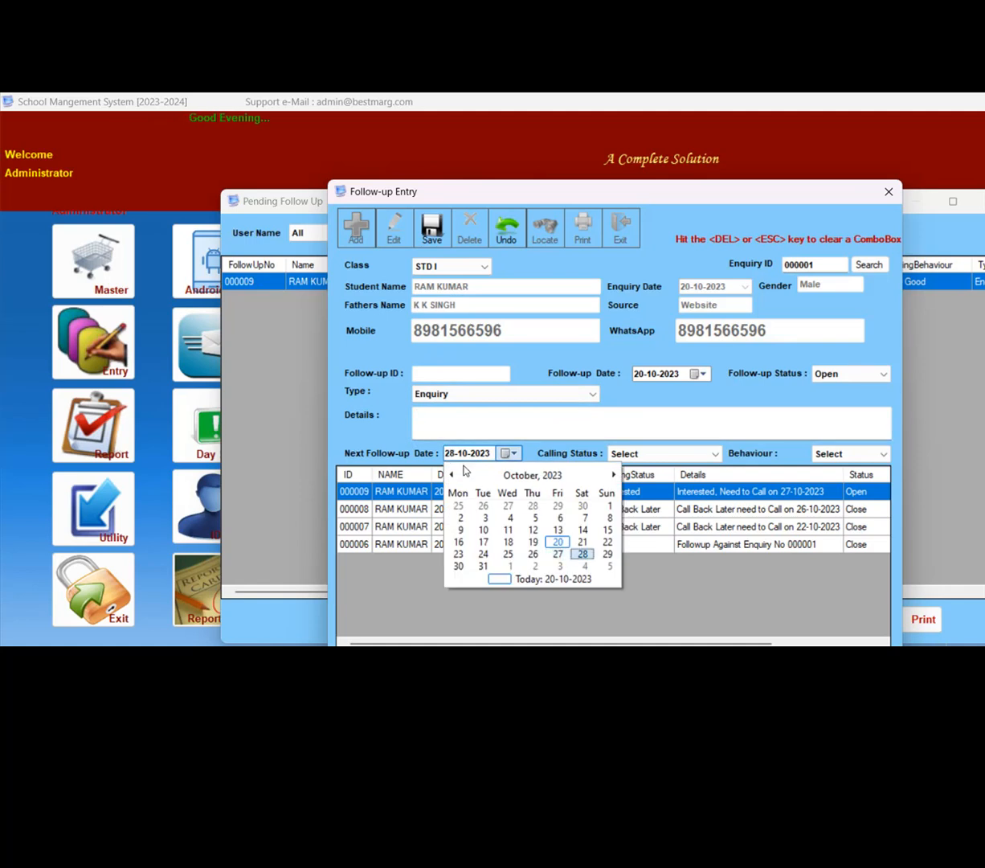
pyautogui.click(582, 554)
# - Set the new follow-up's calling status to Admission Taken and its behaviour to Good
pyautogui.press('Return')
pyautogui.press('Down')
pyautogui.press('Down')
pyautogui.press('Down')
pyautogui.press('Down')
pyautogui.press('Down')
pyautogui.press('Down')
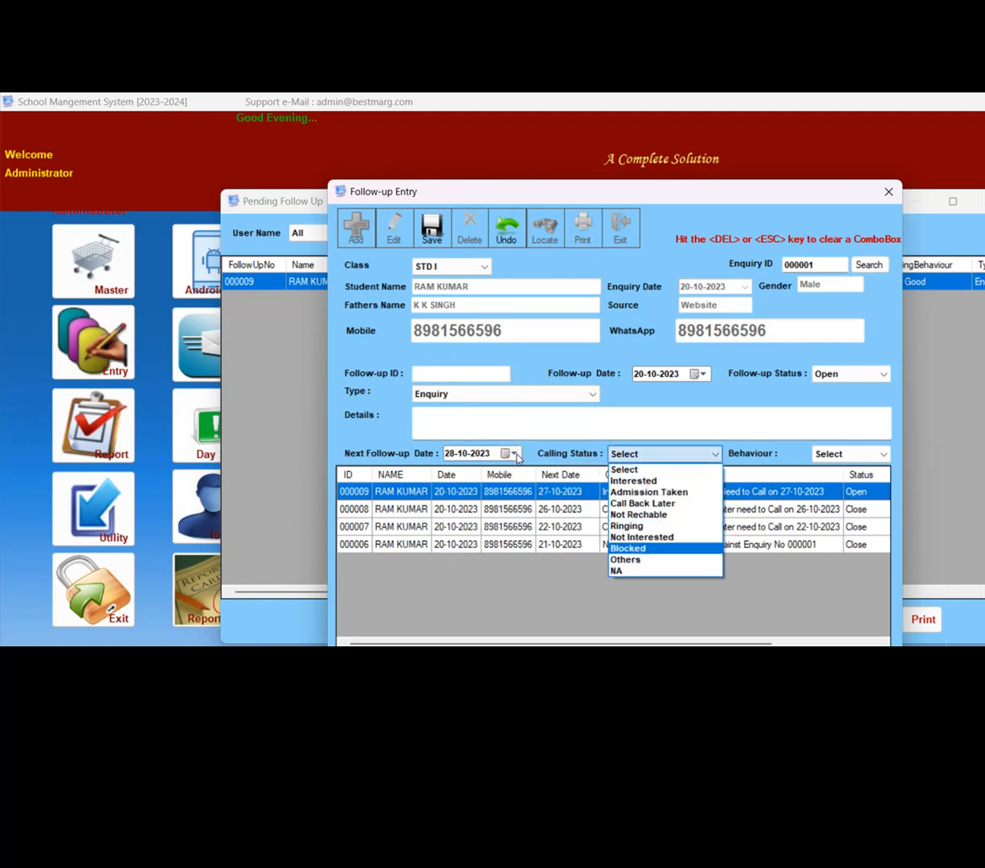
pyautogui.press('Up')
pyautogui.press('Up')
pyautogui.press('Up')
pyautogui.press('Up')
pyautogui.press('Return')
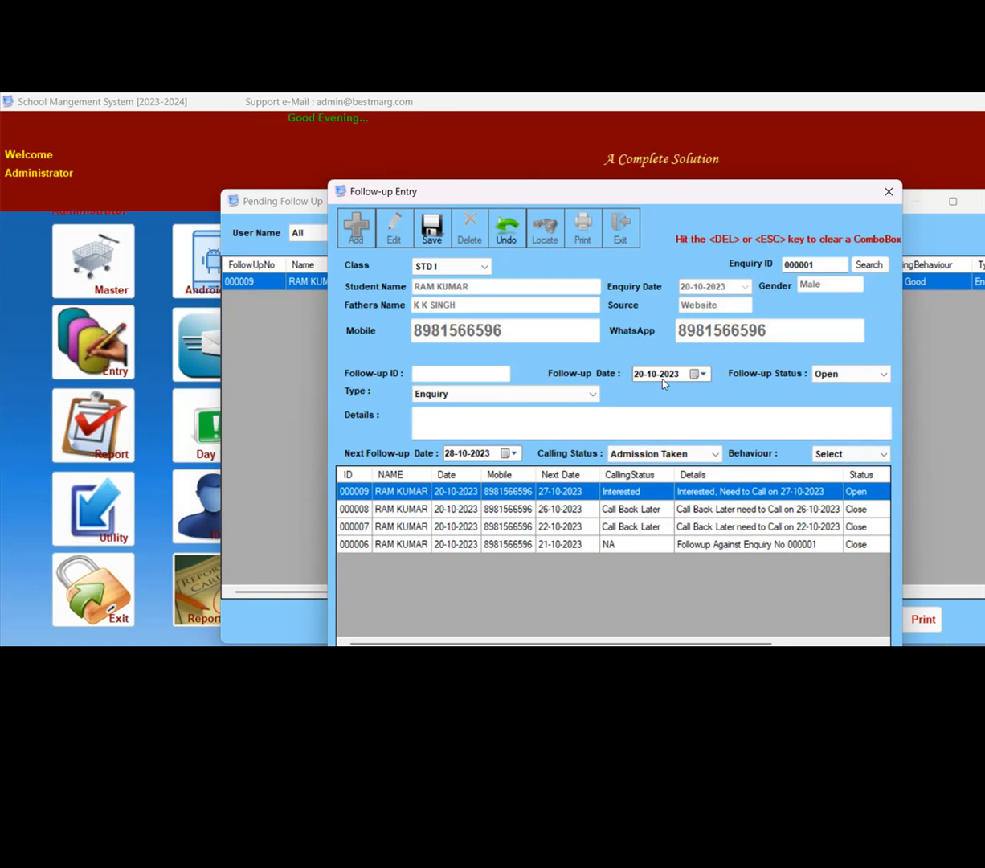
pyautogui.press('Return')
pyautogui.press('Down')
pyautogui.press('Down')
pyautogui.press('Return')
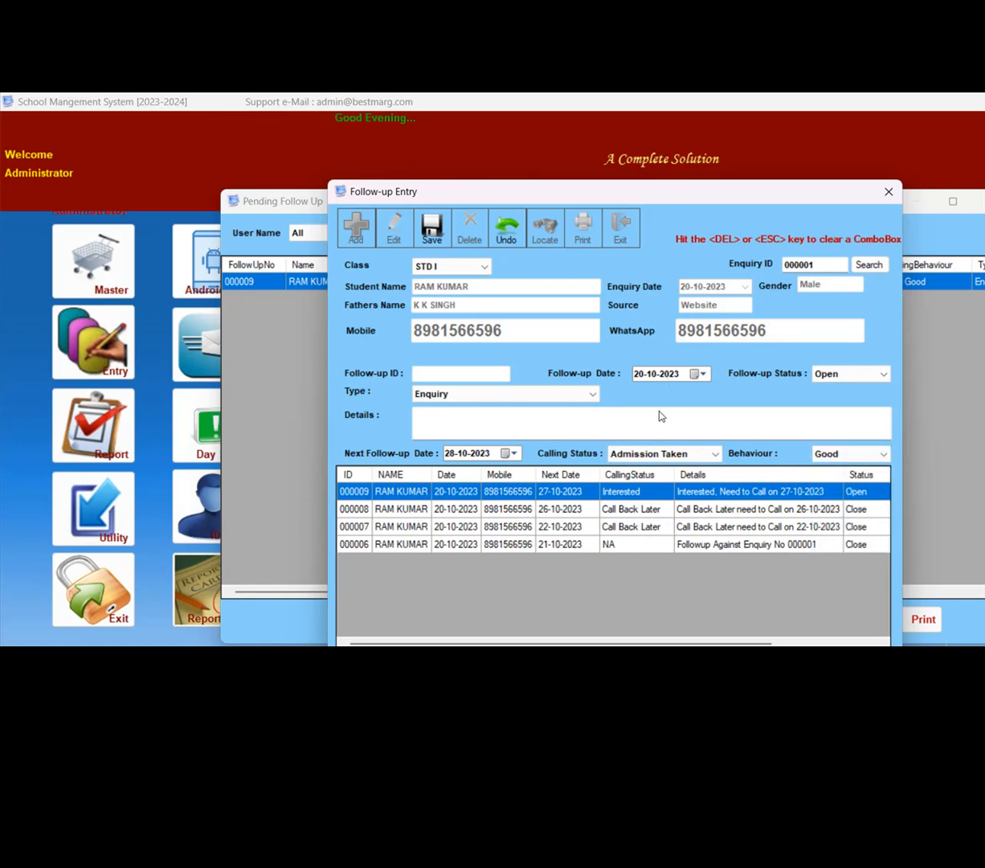
# - Enter "NEED TO CALL ON 28 TO FINILIZE THE ADMISSION PROCESS" as the follow-up details
pyautogui.click(664, 417)
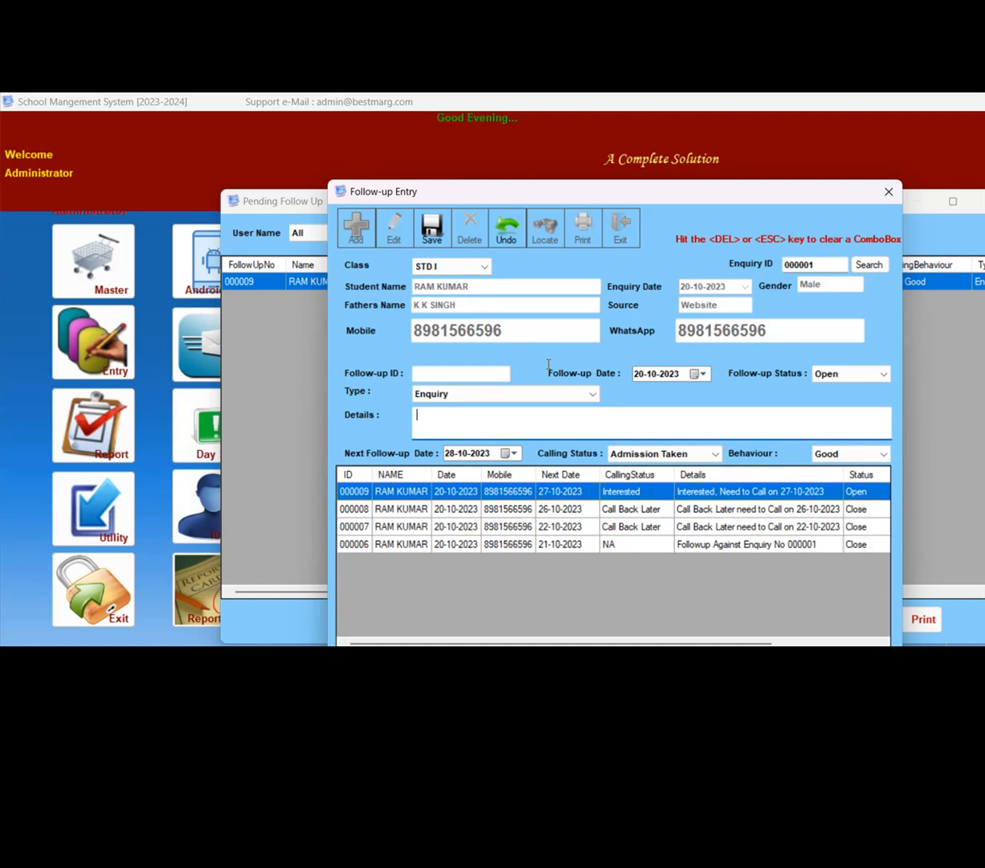
pyautogui.write('NEED TO ')
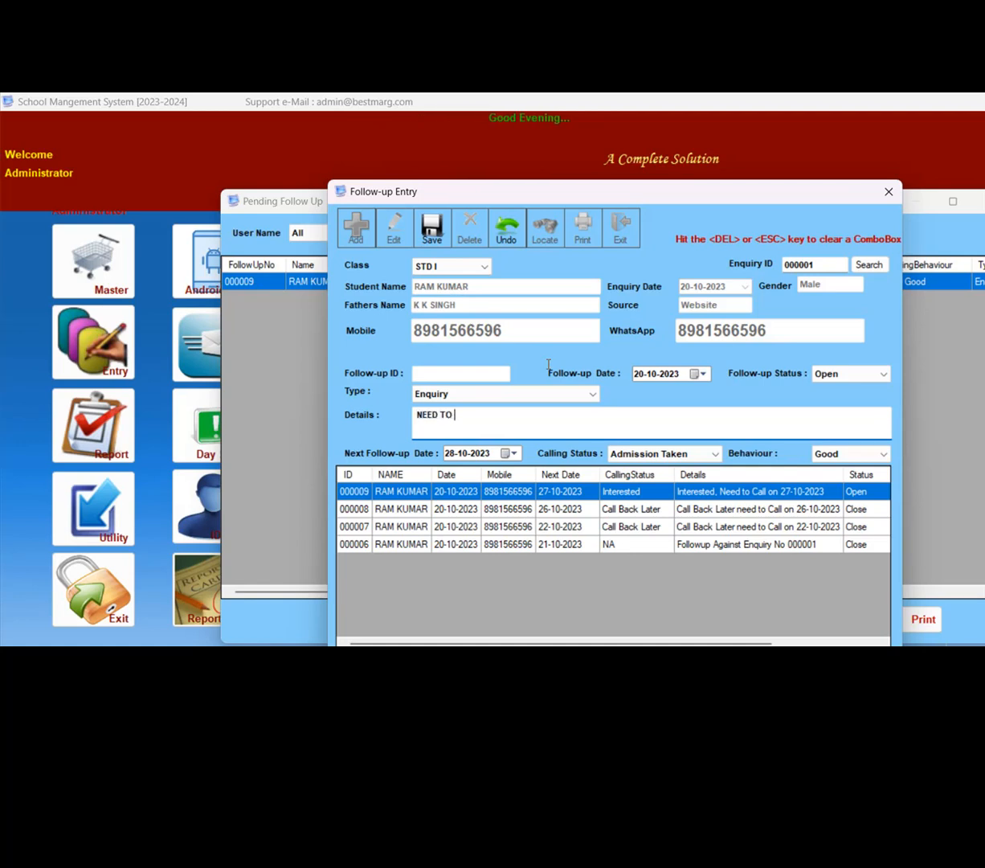
pyautogui.write('CALL ON 28 FOR')
pyautogui.press('BackSpace')
pyautogui.press('BackSpace')
pyautogui.press('BackSpace')
pyautogui.press('BackSpace')
pyautogui.write('T O FINIZ')
pyautogui.press('BackSpace')
pyautogui.press('BackSpace')
pyautogui.write('ILIZE THE ADMISSION PROCESS')
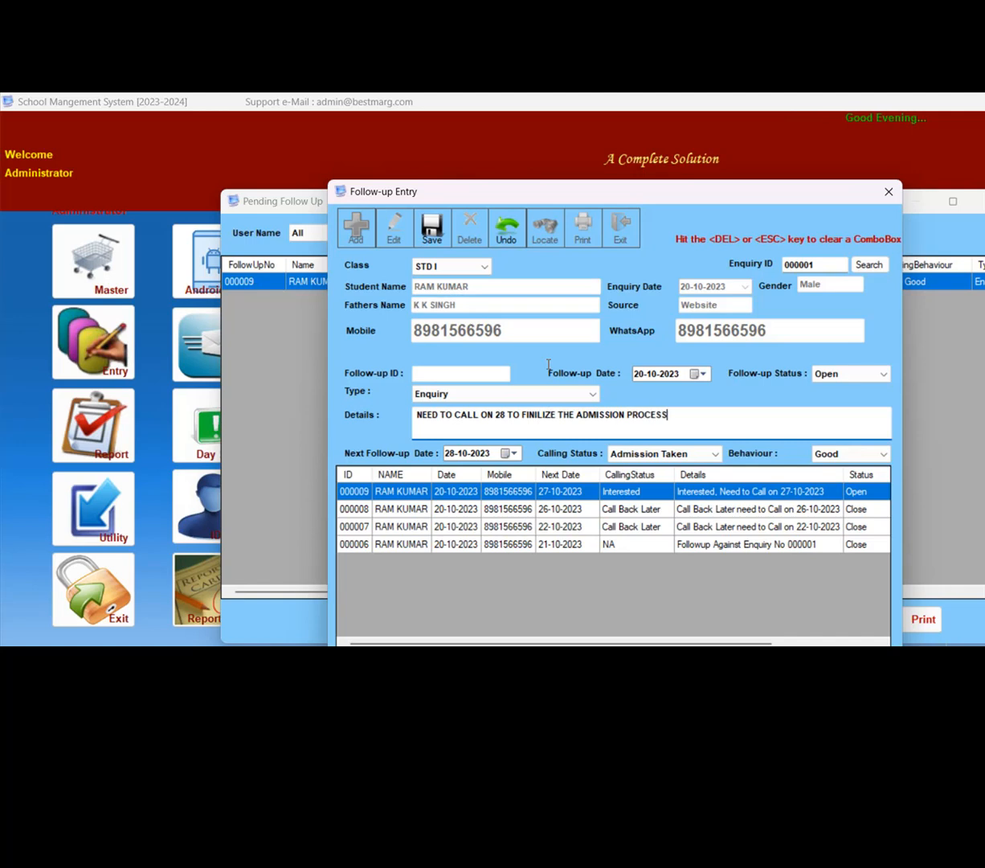
# - Change the follow-up's calling status to Interested
pyautogui.press('Tab')
pyautogui.press('Up')
pyautogui.press('Return')
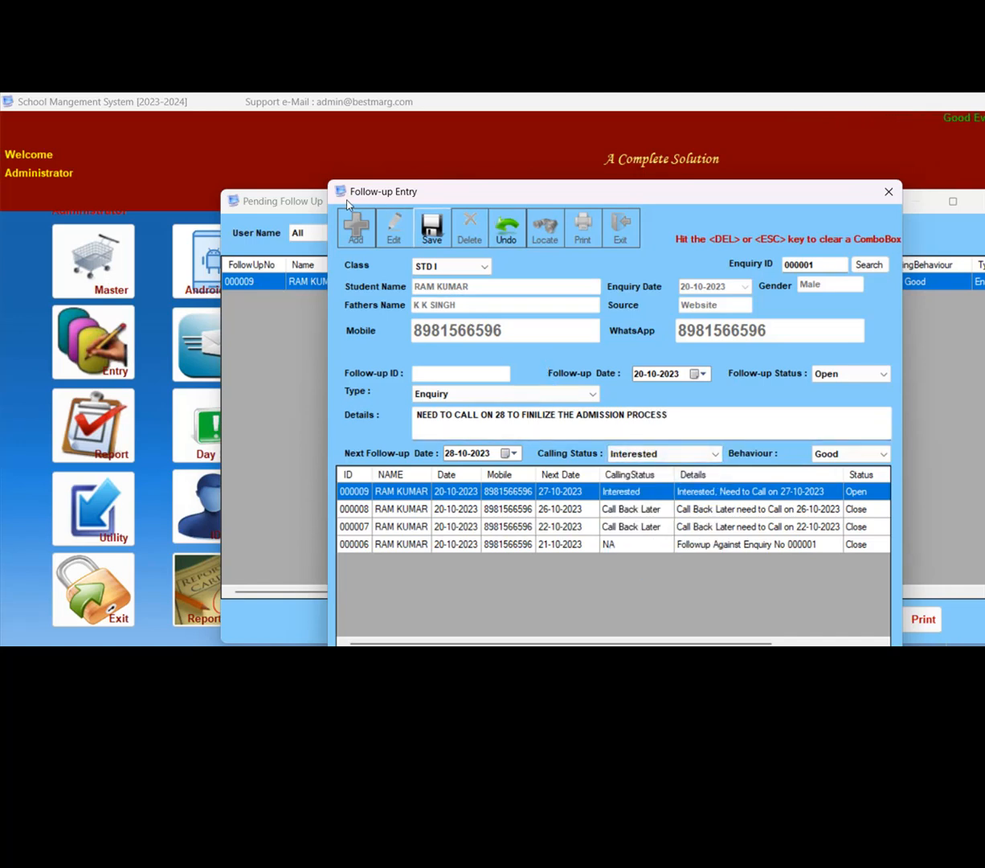
# - Try Admission Taken as the follow-up's calling status
pyautogui.press('Return')
pyautogui.press('Return')
pyautogui.press('Return')
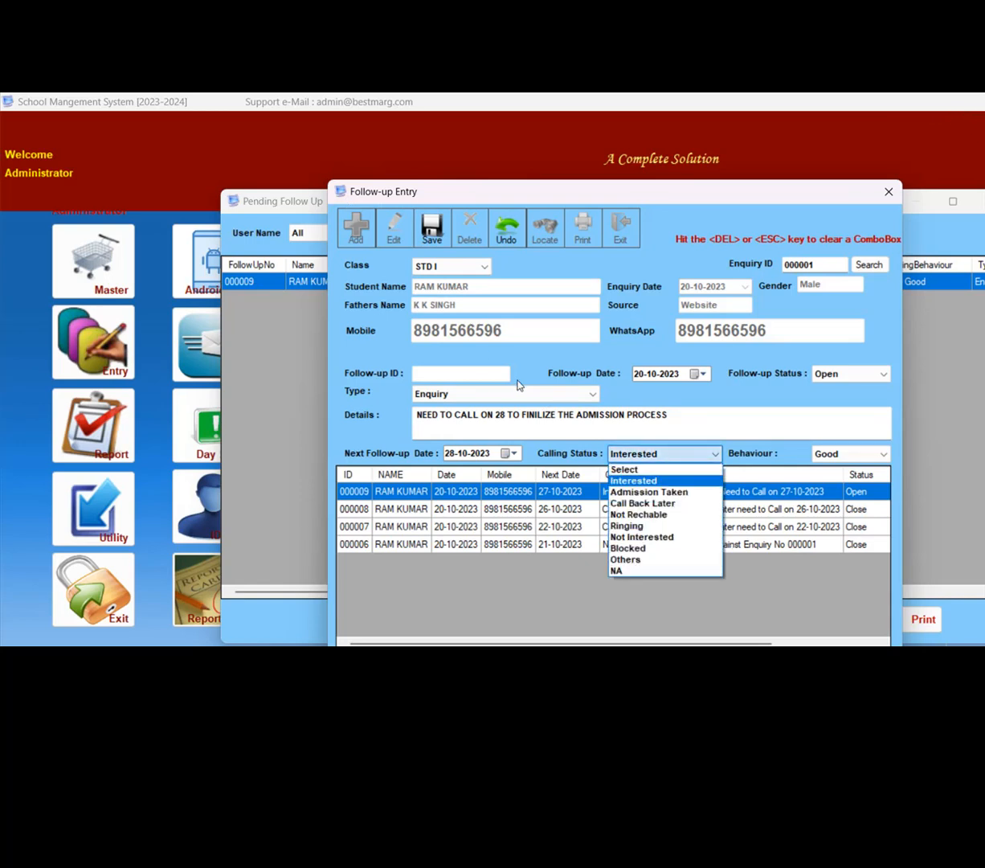
pyautogui.press('Down')
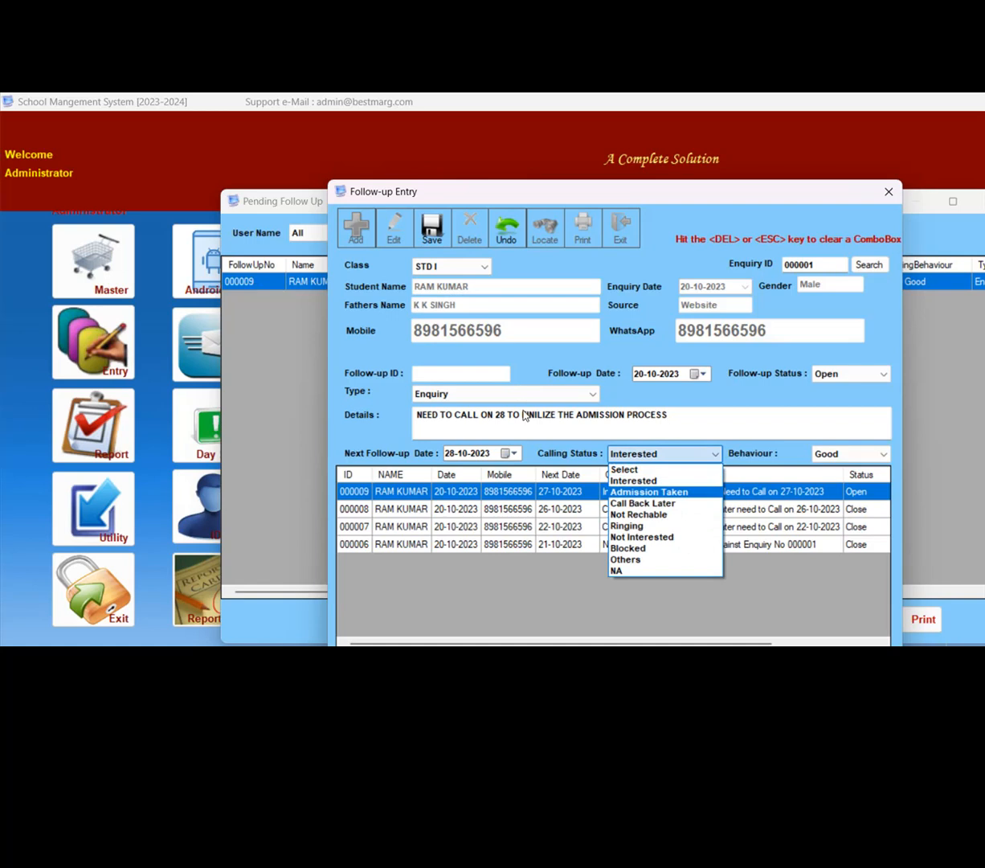
pyautogui.press('Return')
pyautogui.press('Return')
pyautogui.press('Return')
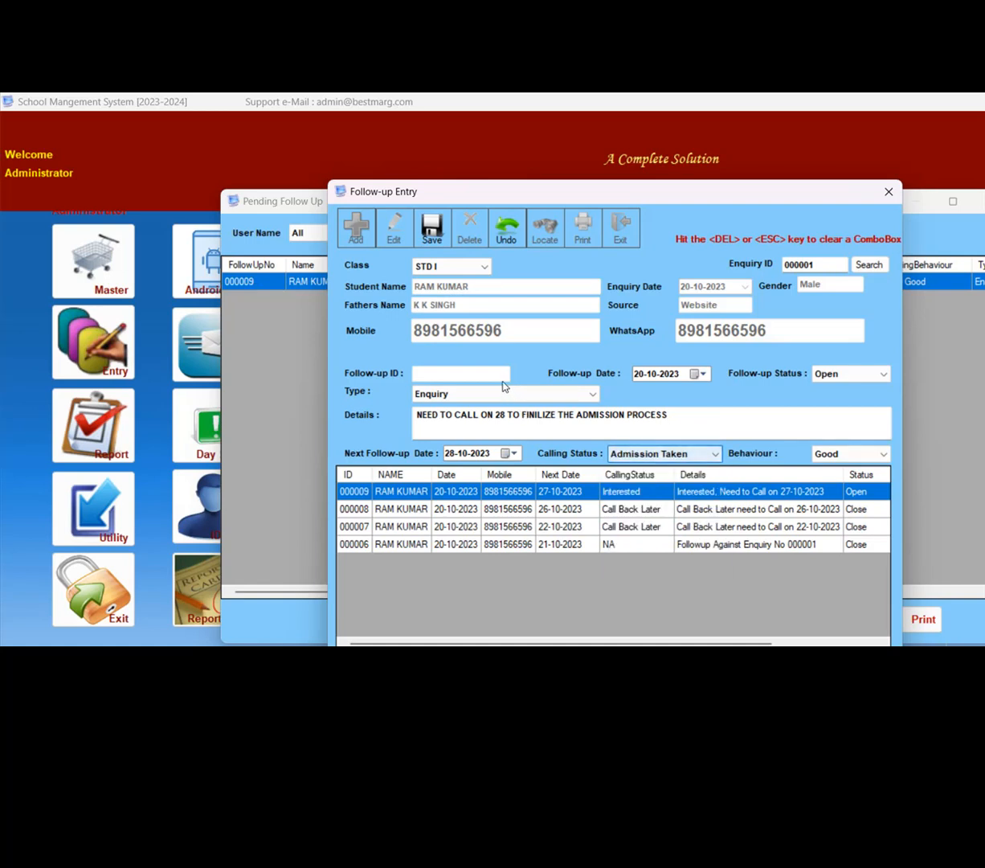
# - Set the calling status back to Interested and save the linked follow-up record
pyautogui.press('Return')
pyautogui.press('Up')
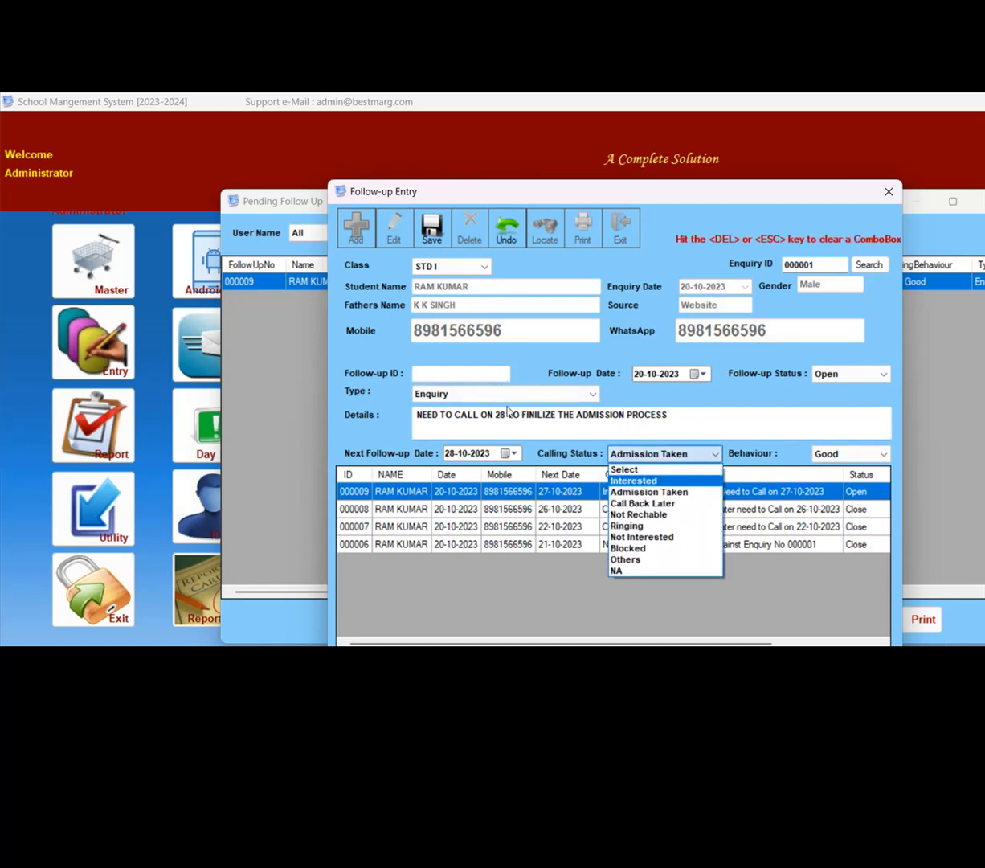
pyautogui.press('Return')
pyautogui.press('Return')
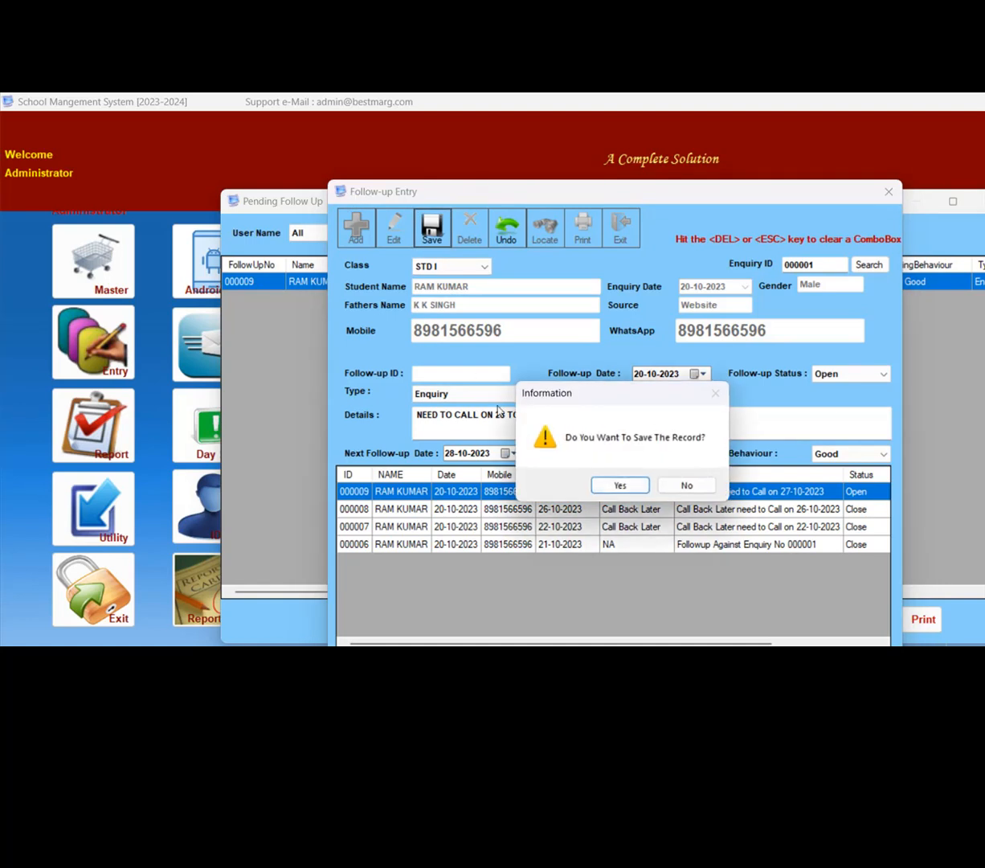
pyautogui.press('Return')
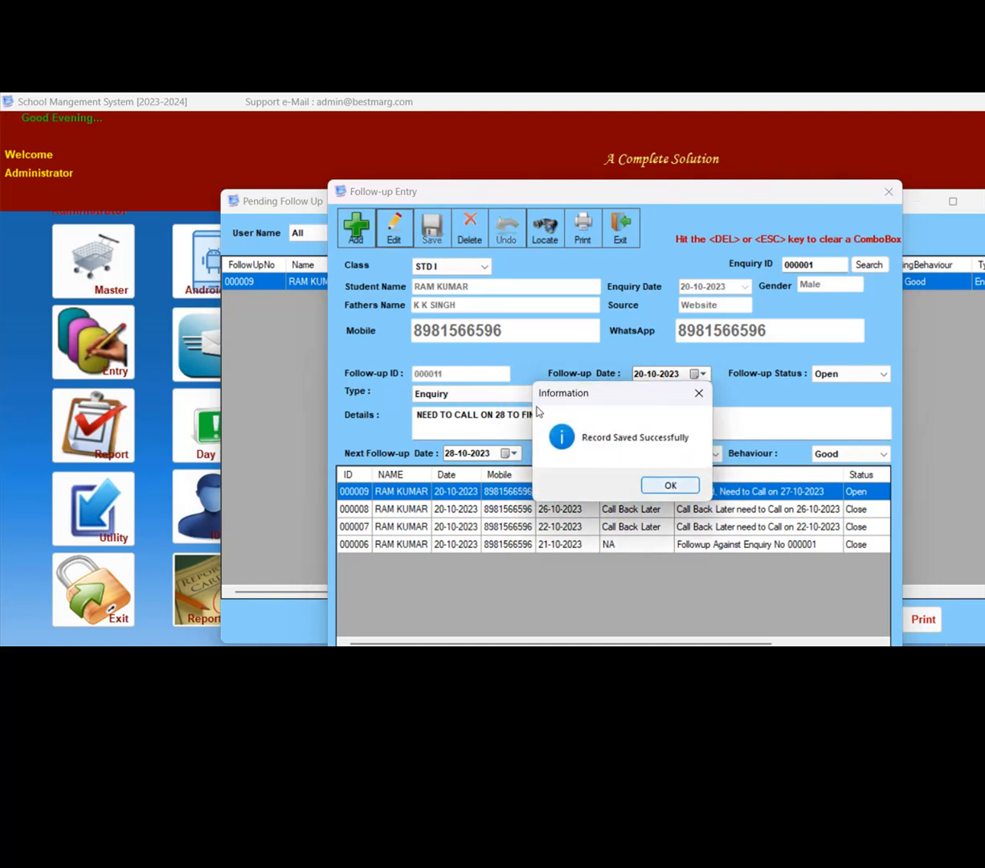
pyautogui.press('Return')
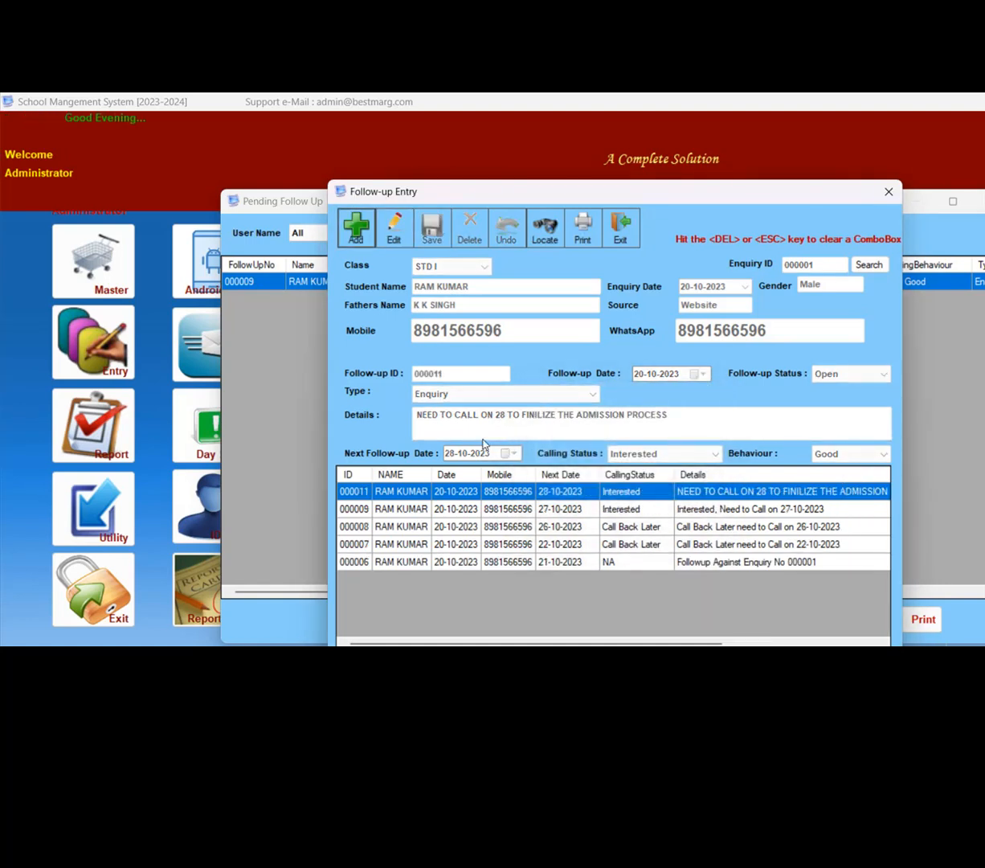
# - Review the new record in the follow-up history and close the entry form and the pending follow-up list
pyautogui.press('Down')
pyautogui.press('Up')
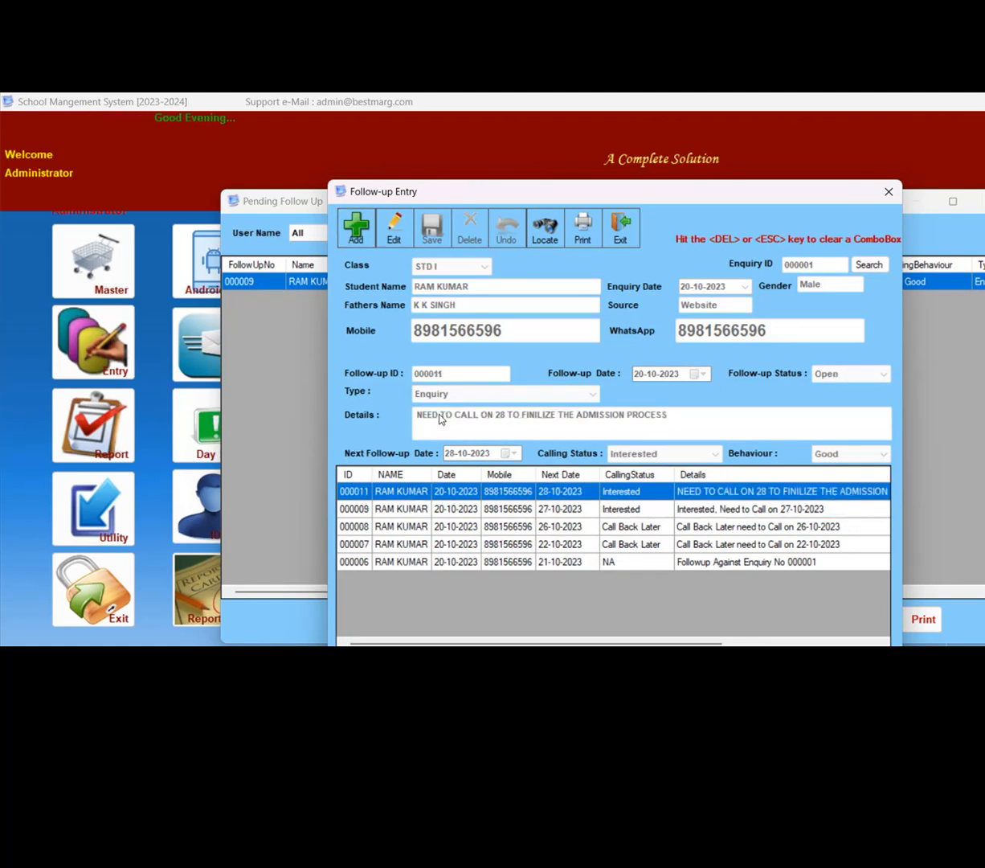
pyautogui.press('Escape')
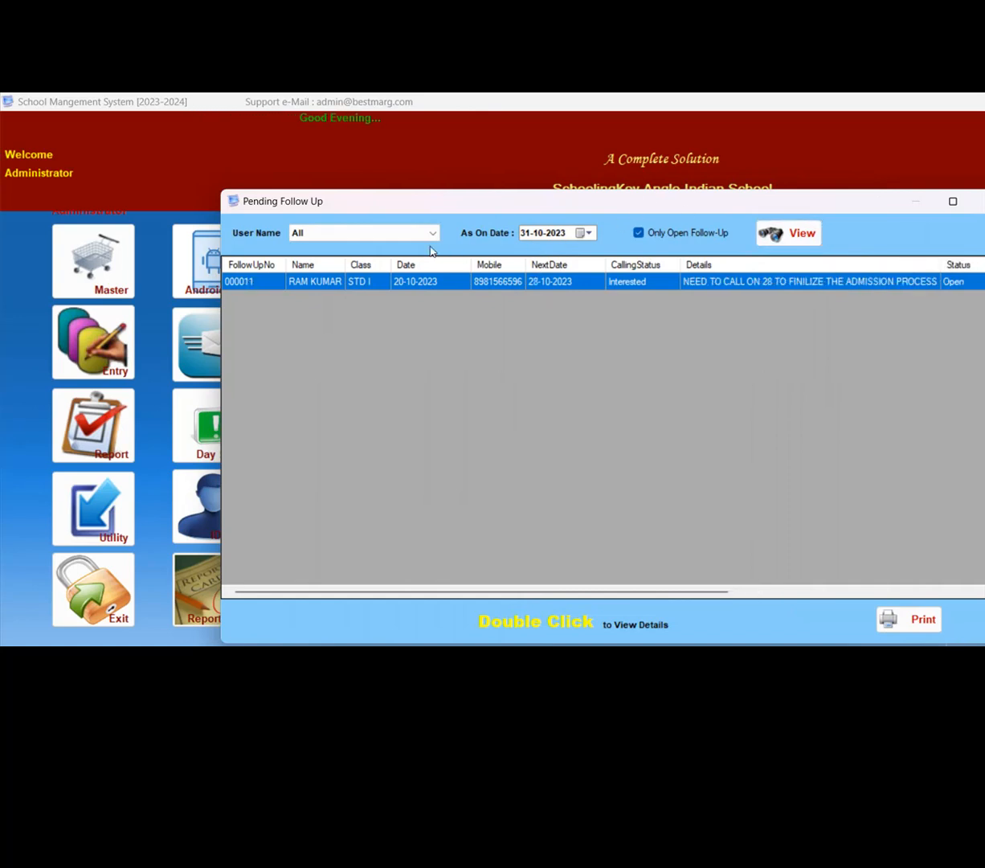
pyautogui.press('Escape')
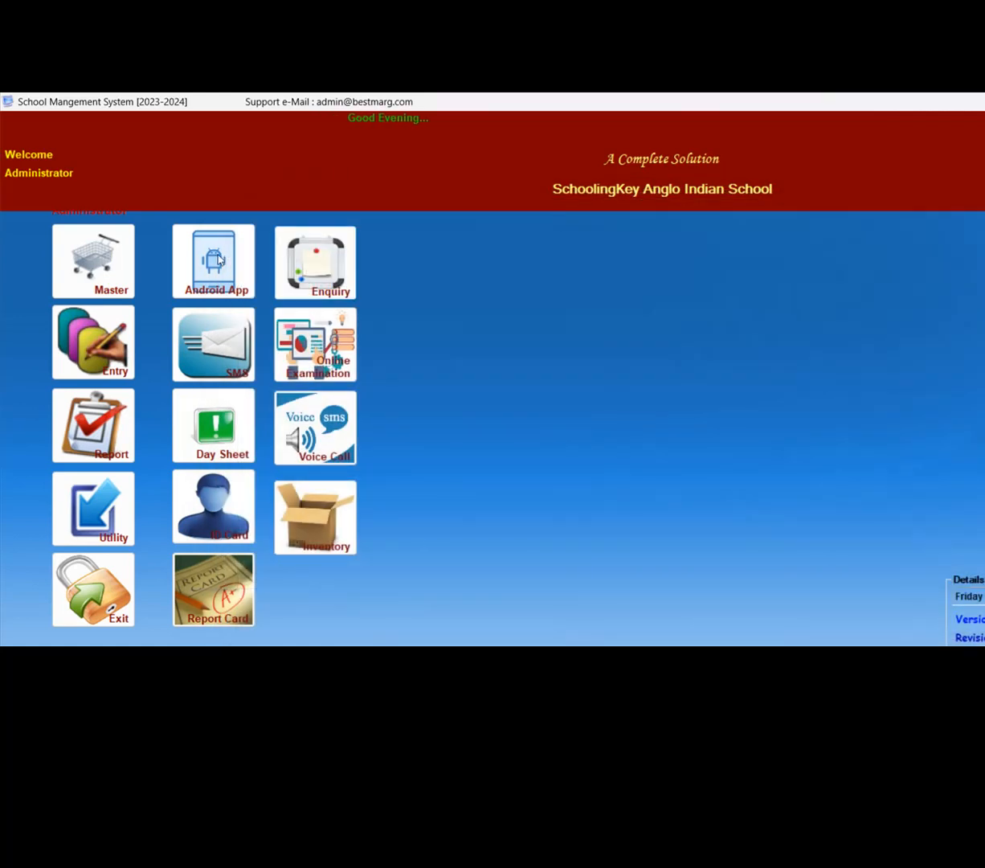
# - View the enquiry Pending Data (Ringing/Not Reachable) list for all users and close it
pyautogui.click(325, 276)
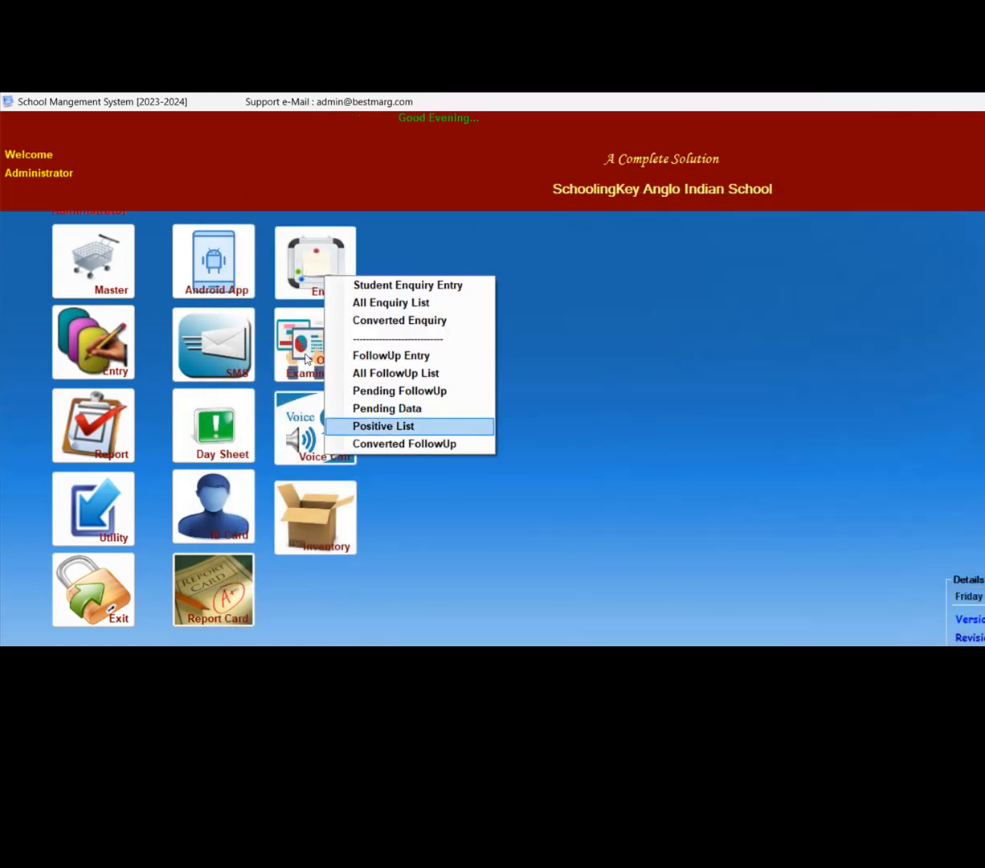
pyautogui.press('Up')
pyautogui.press('Return')
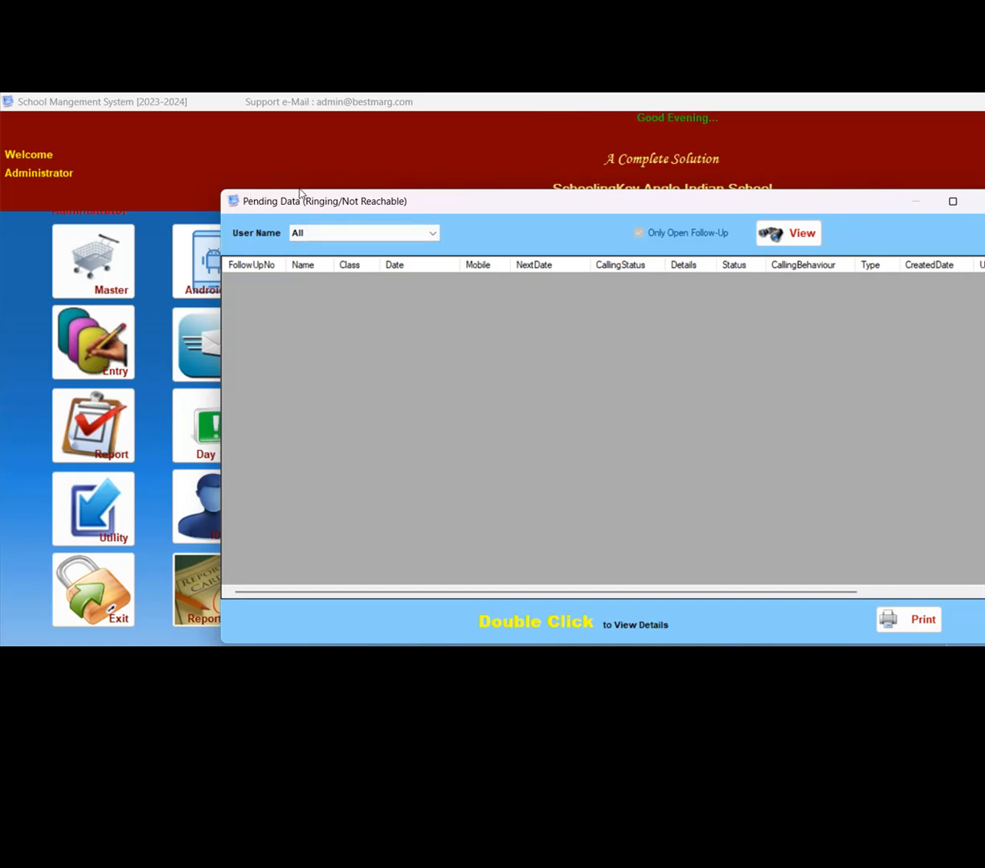
pyautogui.click(309, 229)
pyautogui.click(309, 229)
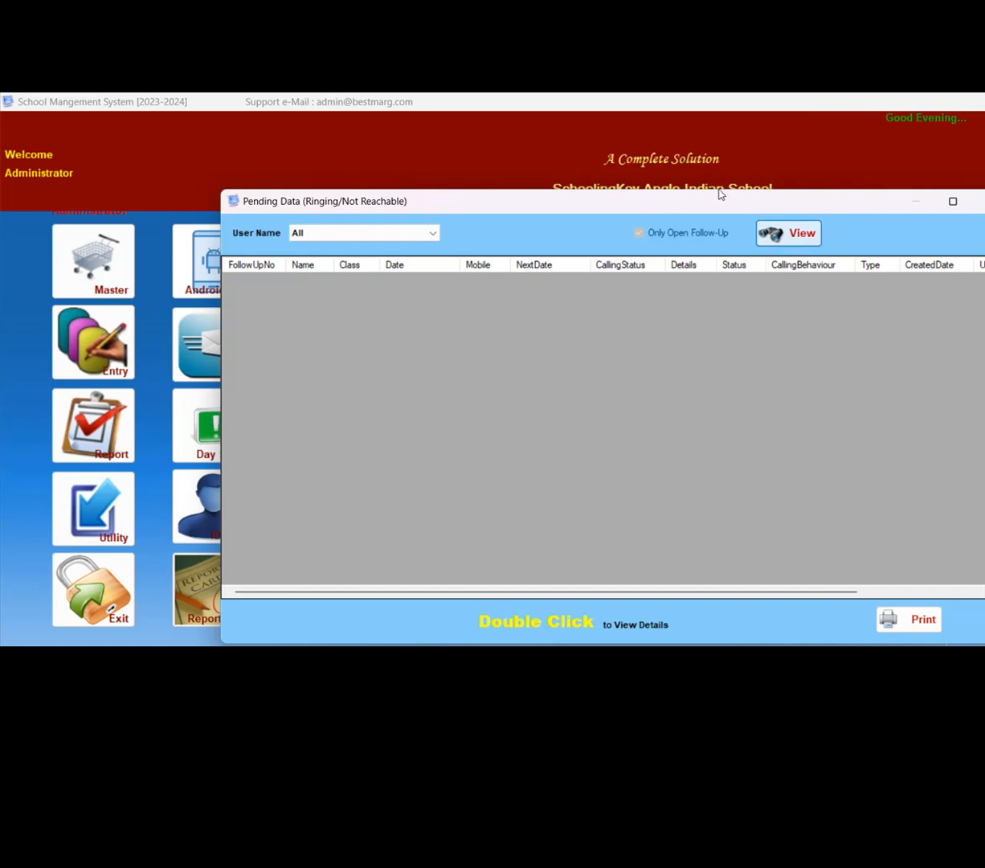
pyautogui.click(978, 202)
# - View the enquiry Positive List of follow-ups and close it
pyautogui.click(324, 269)
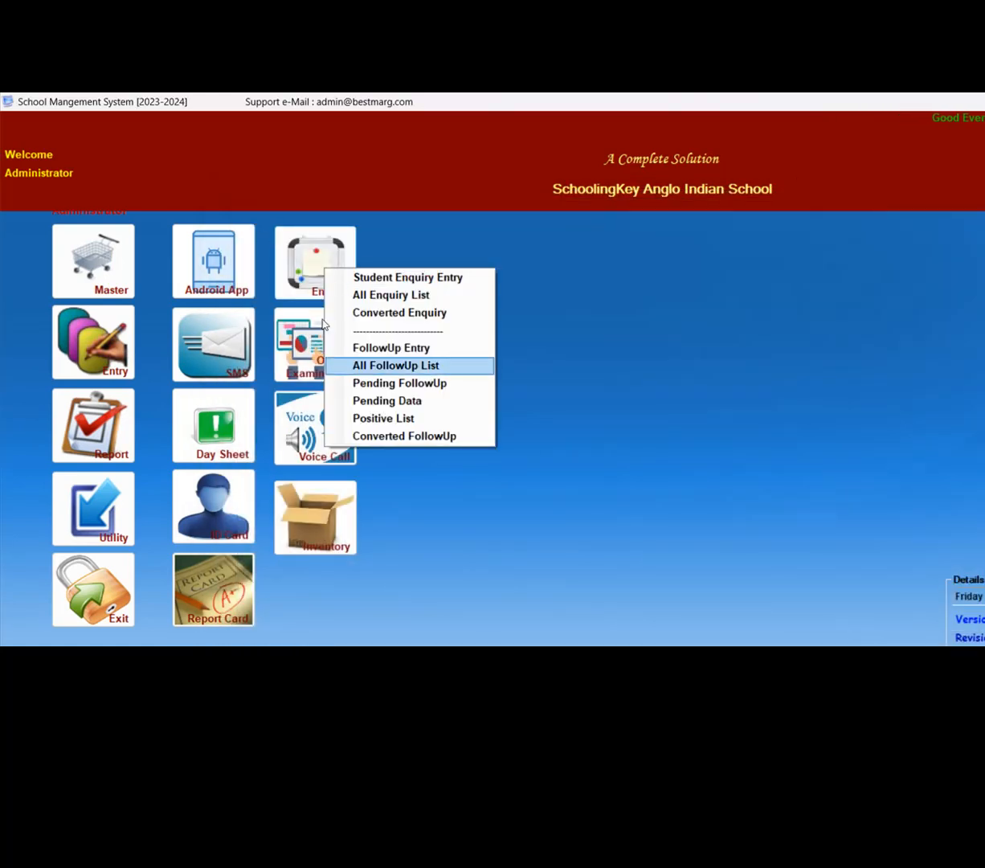
pyautogui.click(383, 418)
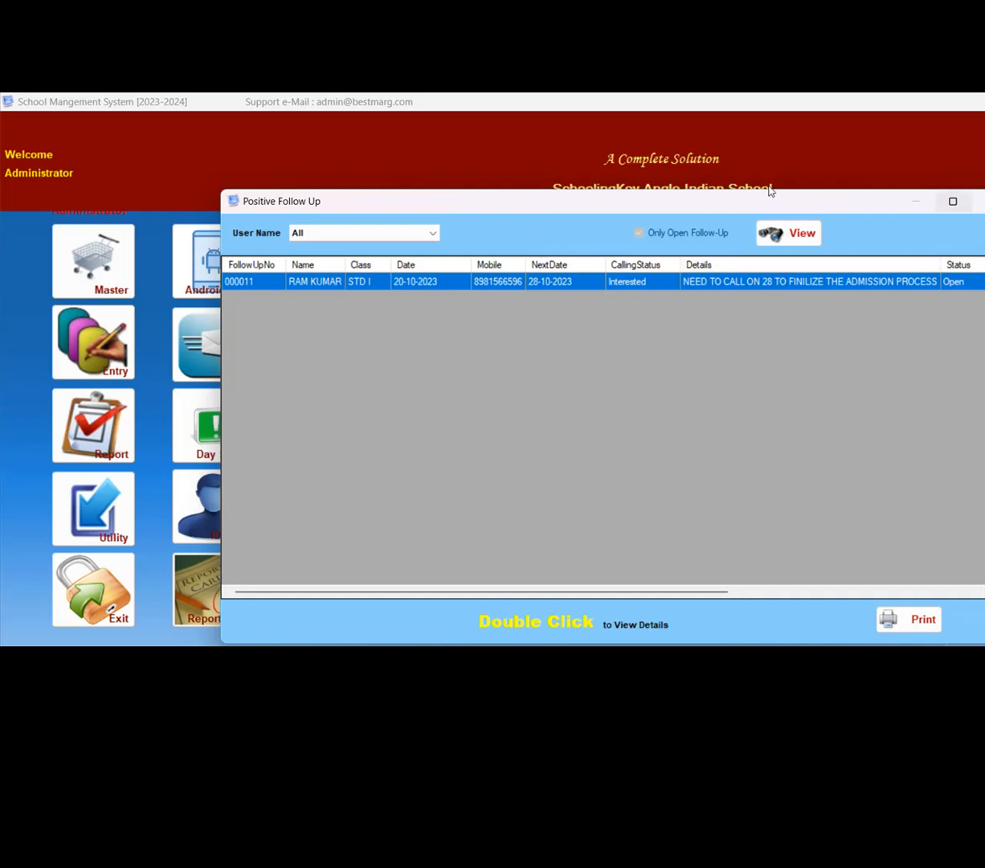
pyautogui.press('Escape')
# - View the Converted FollowUp list for enquiries and close it
pyautogui.click(283, 240)
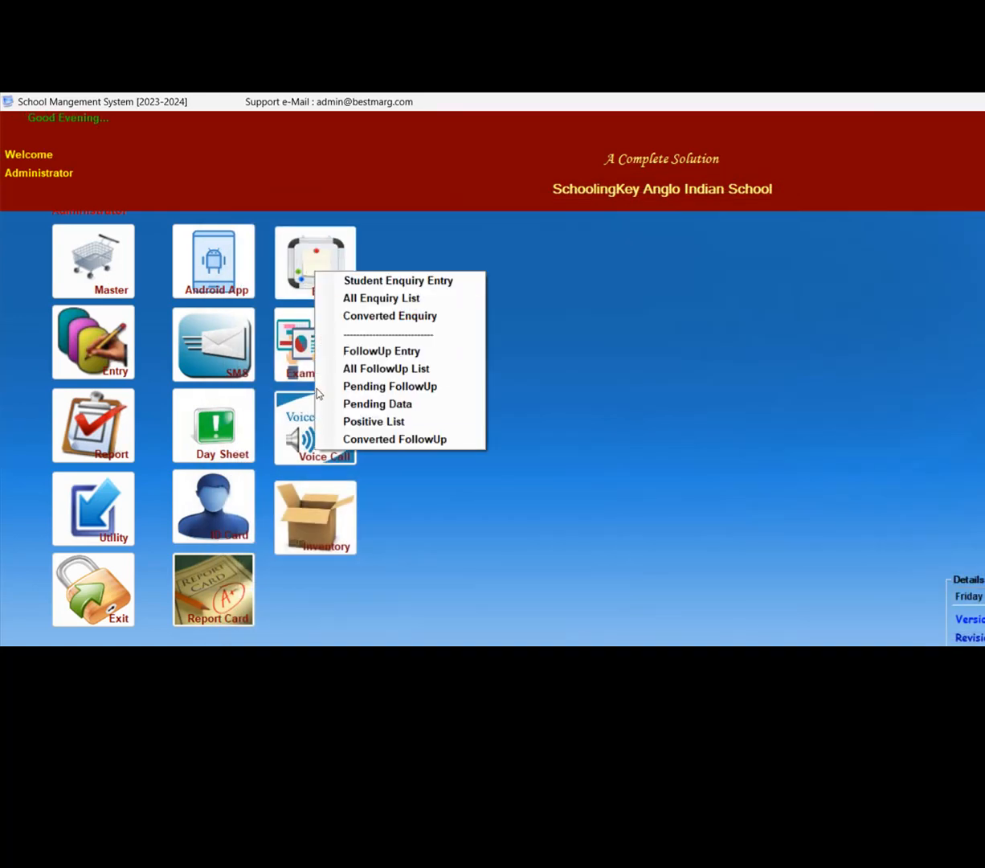
pyautogui.click(337, 438)
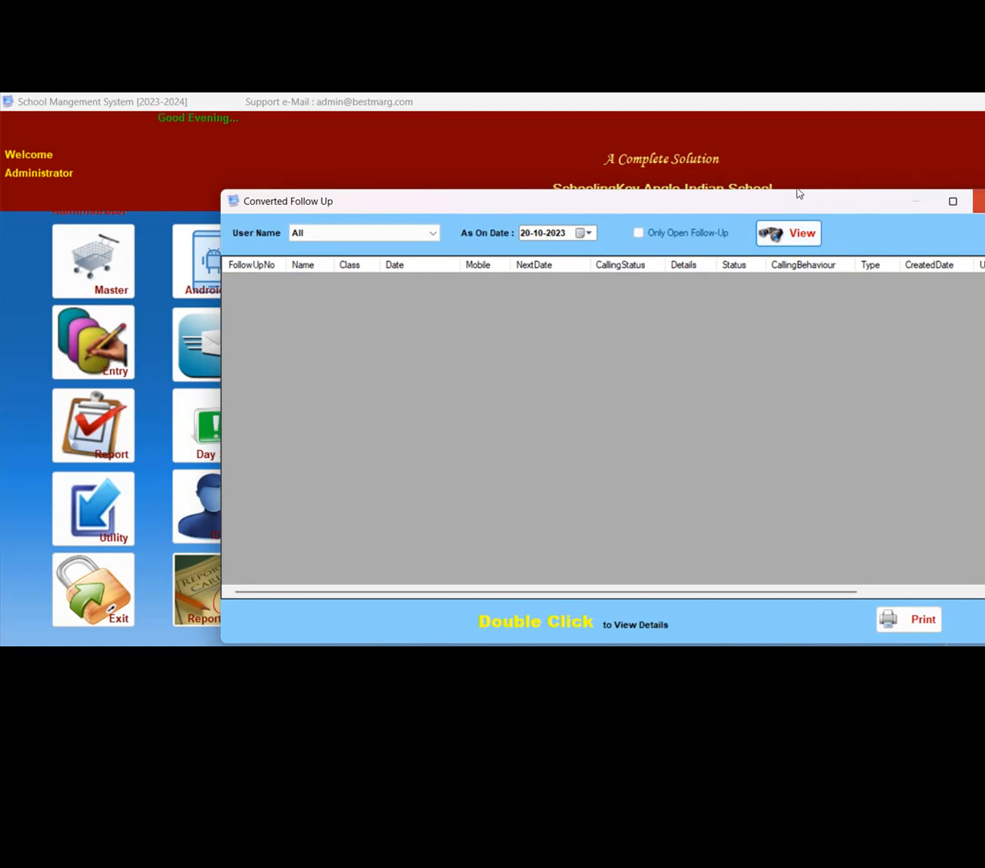
pyautogui.click(981, 200)
# - Open the Student Enquiry Entry form and start a new enquiry record
pyautogui.click(326, 268)
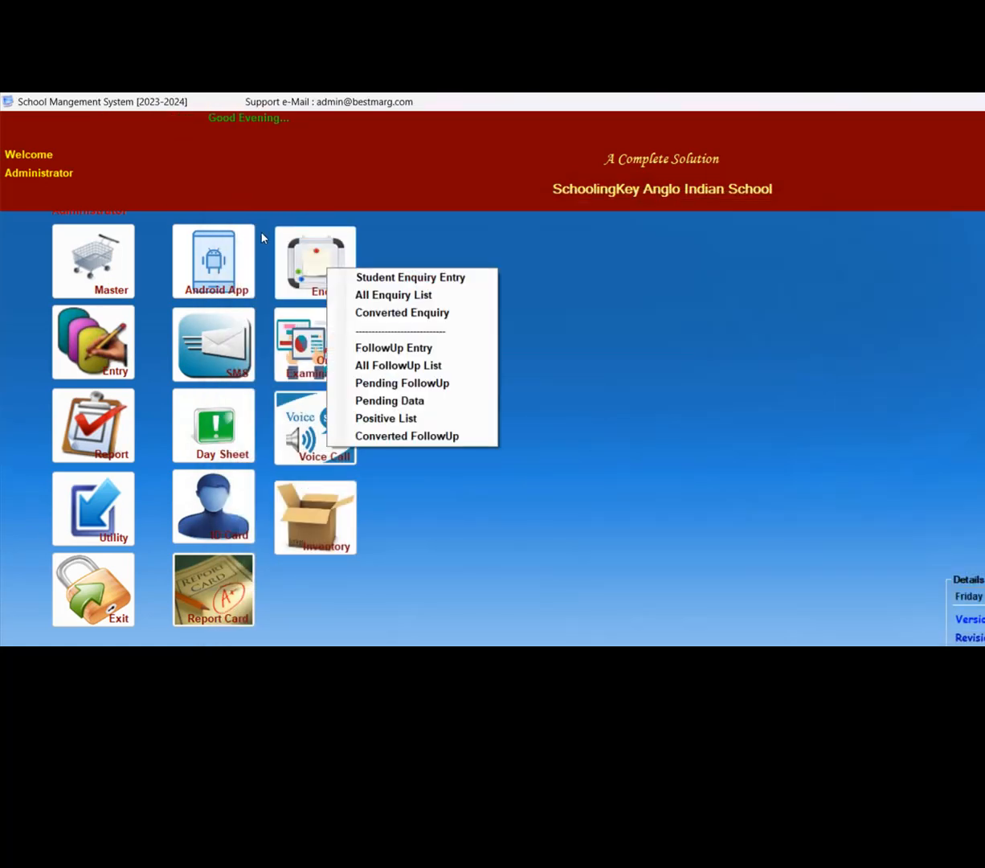
pyautogui.press('Down')
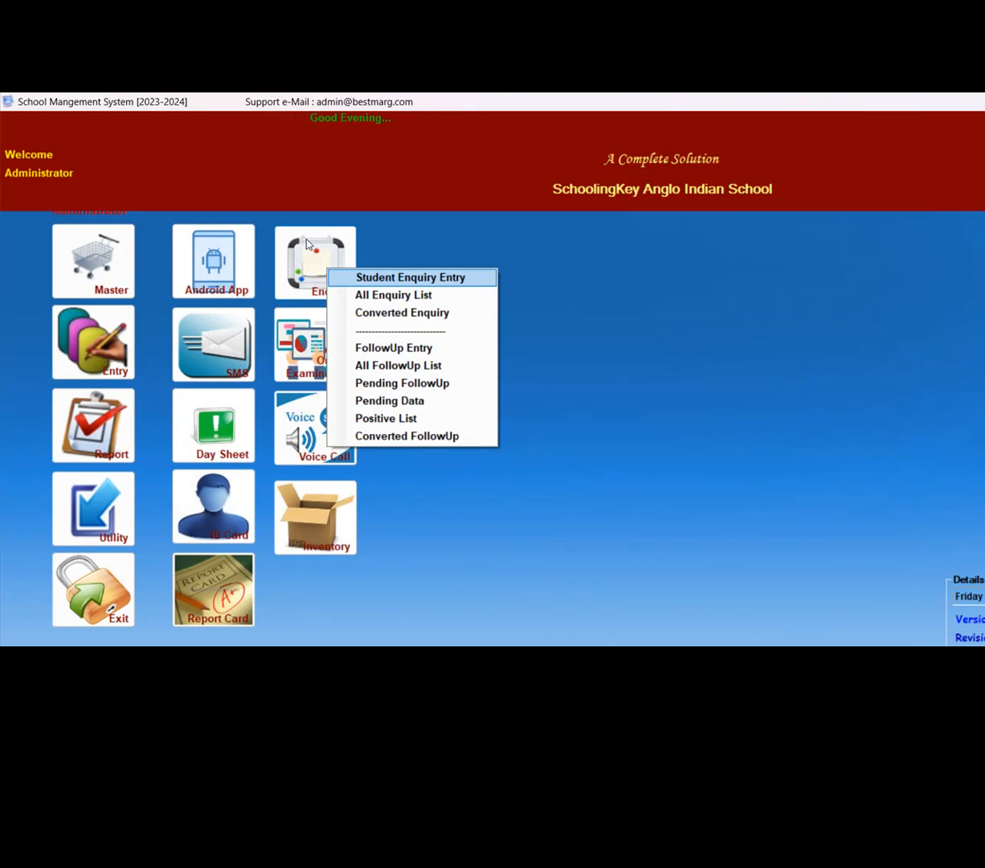
pyautogui.press('Down')
pyautogui.press('Up')
pyautogui.press('Return')
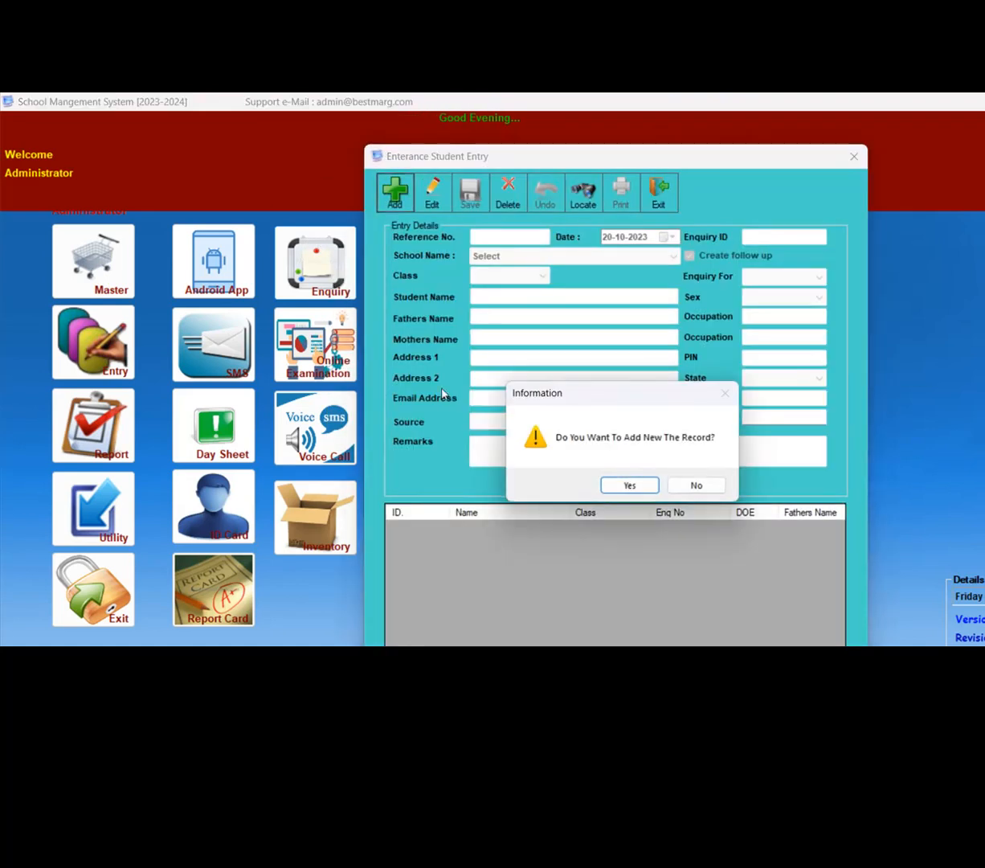
pyautogui.press('Return')
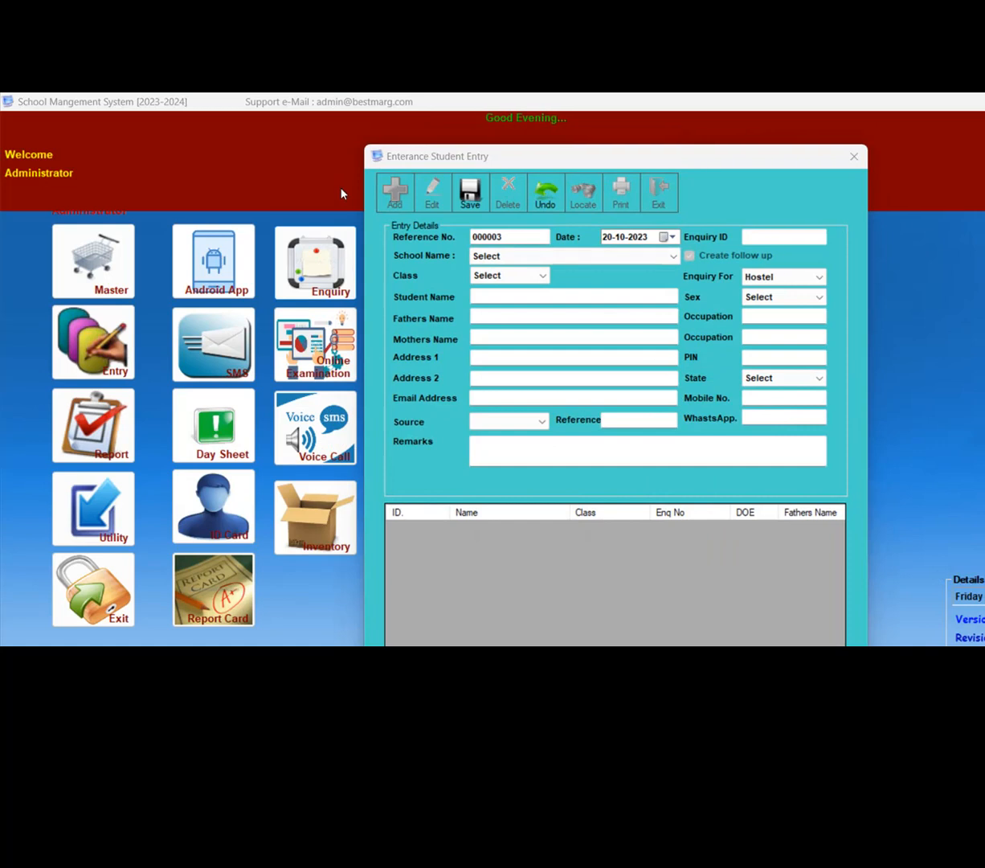
# - Set the enquiry's school to SchoolingKey Anglo Indian School and its class to STD V
pyautogui.click(396, 232)
pyautogui.press('Down')
pyautogui.press('Return')
pyautogui.press('Down')
pyautogui.press('Down')
pyautogui.press('Down')
pyautogui.press('Down')
pyautogui.press('Down')
pyautogui.press('Down')
pyautogui.press('Down')
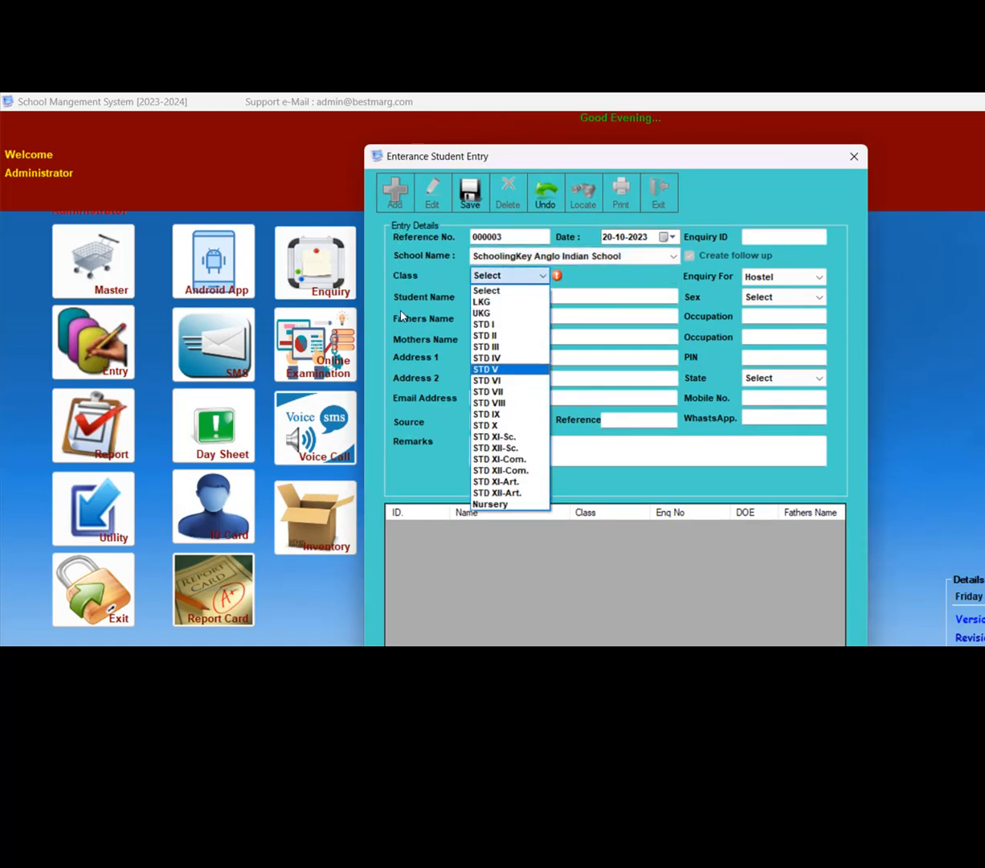
pyautogui.press('Return')
# - Fill in the student's name on the new enquiry
pyautogui.press('Return')
# - Set the student's sex to Male and fill in both parents' names with occupations BUSINESS and HOUSE WIFE
pyautogui.press('Return')
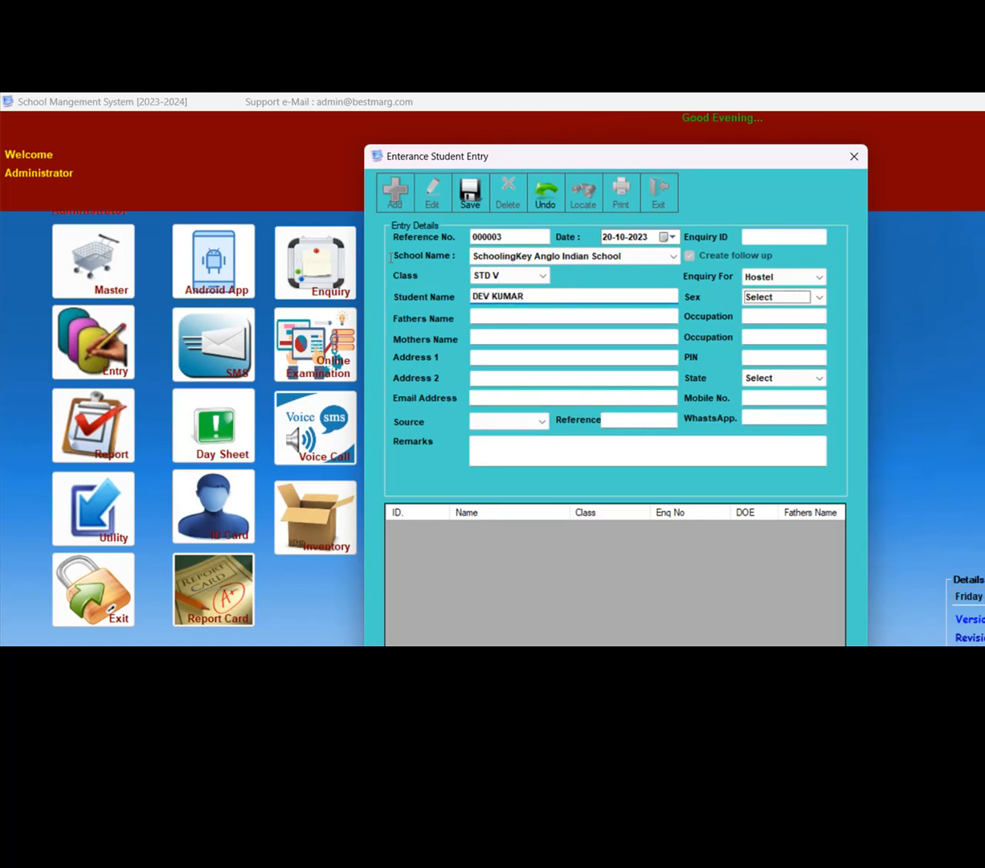
pyautogui.press('Down')
pyautogui.press('Return')
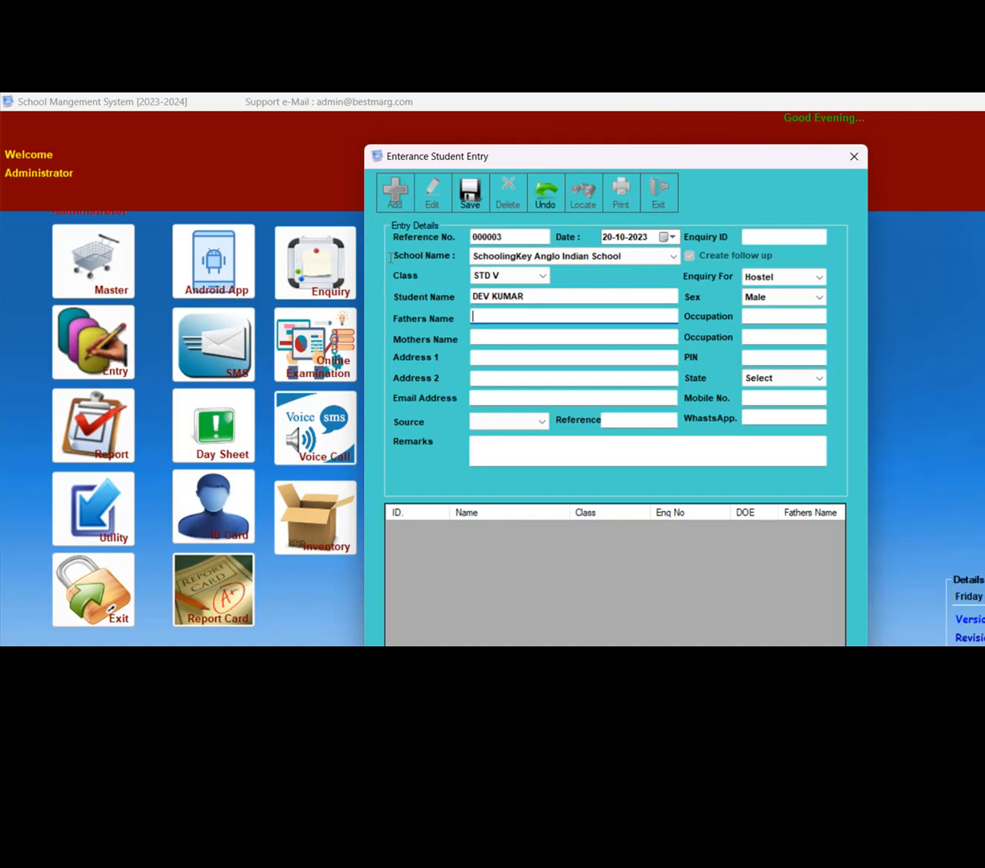
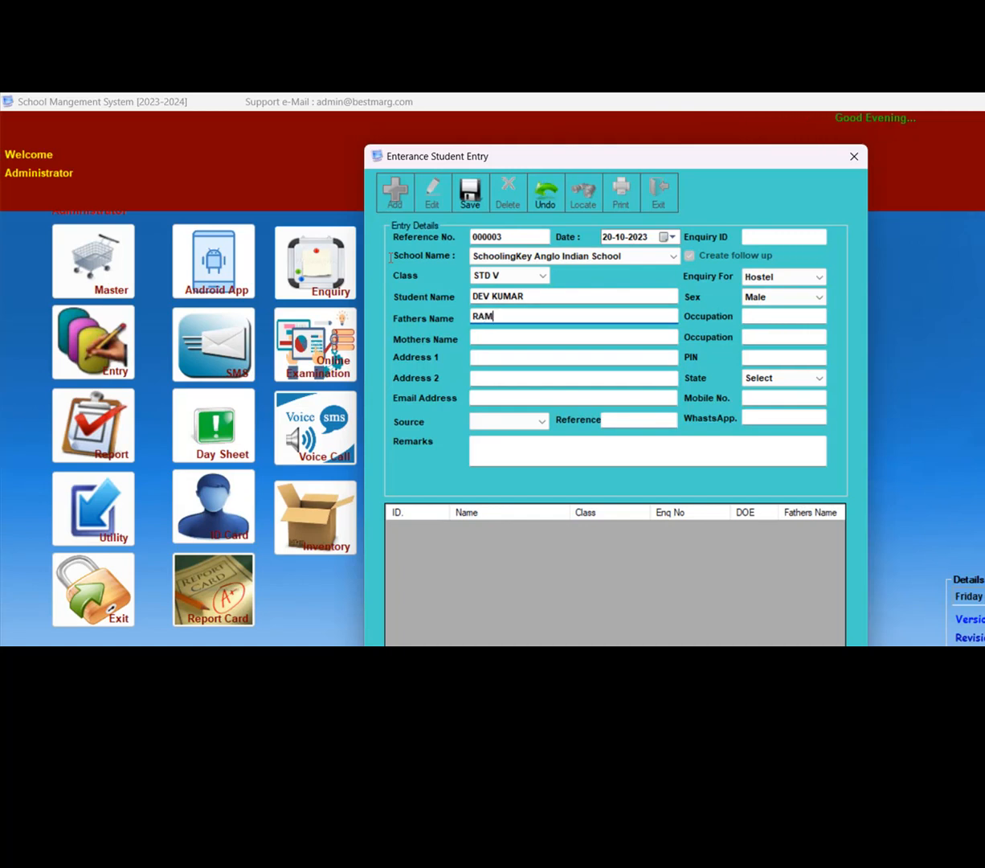
pyautogui.press('Return')
pyautogui.write('BUSINESS')
pyautogui.press('Return')
pyautogui.press('Return')
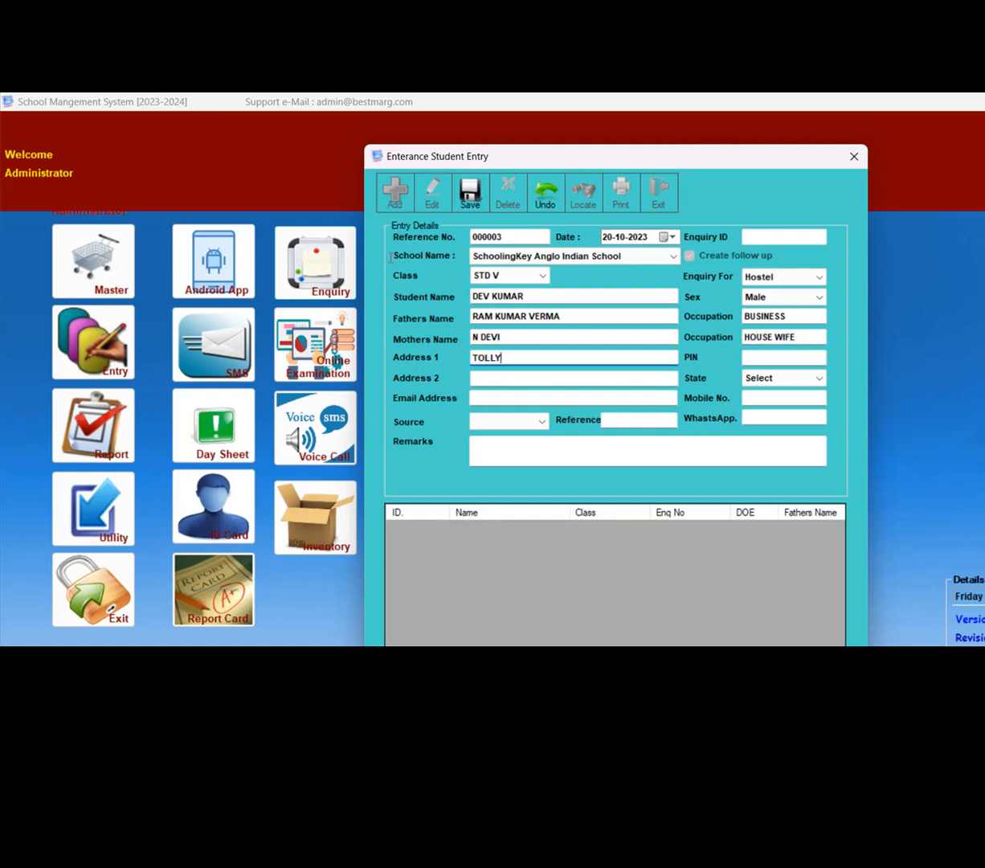
# - Fill in the student's two address lines and postal PIN code, and set the state to West Bengal
pyautogui.press('Return')
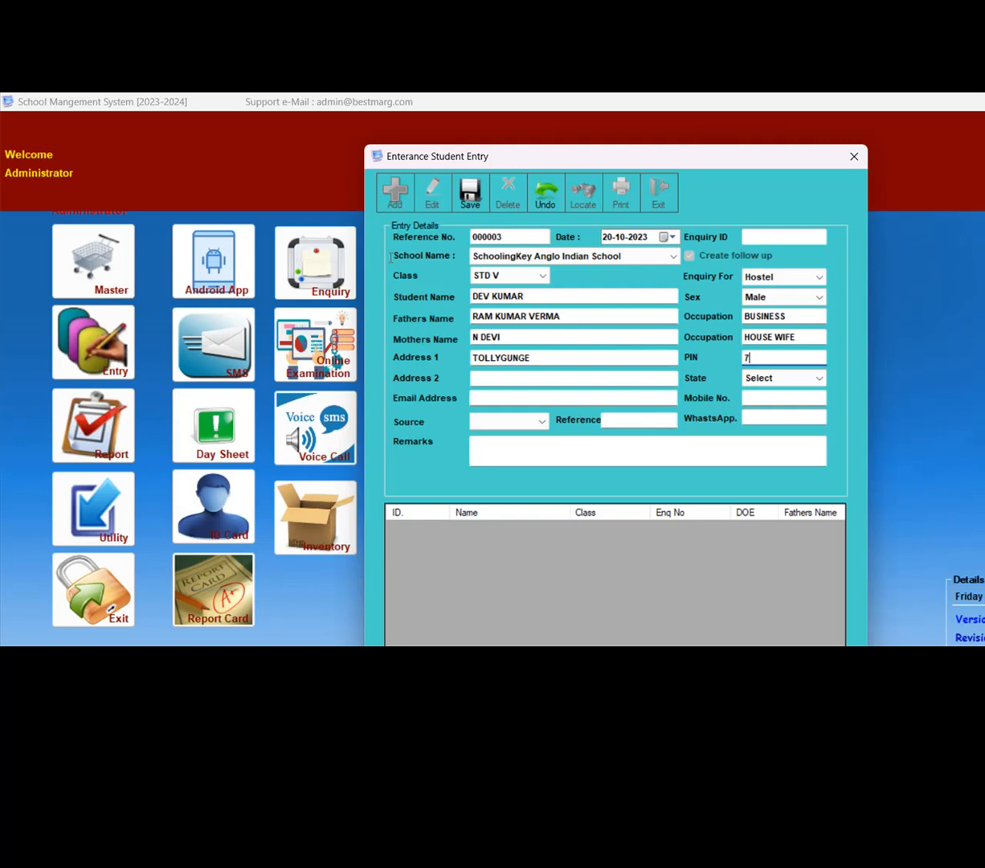
pyautogui.press('Return')
pyautogui.write('KOLKATA')
pyautogui.press('Return')
pyautogui.press('Return')
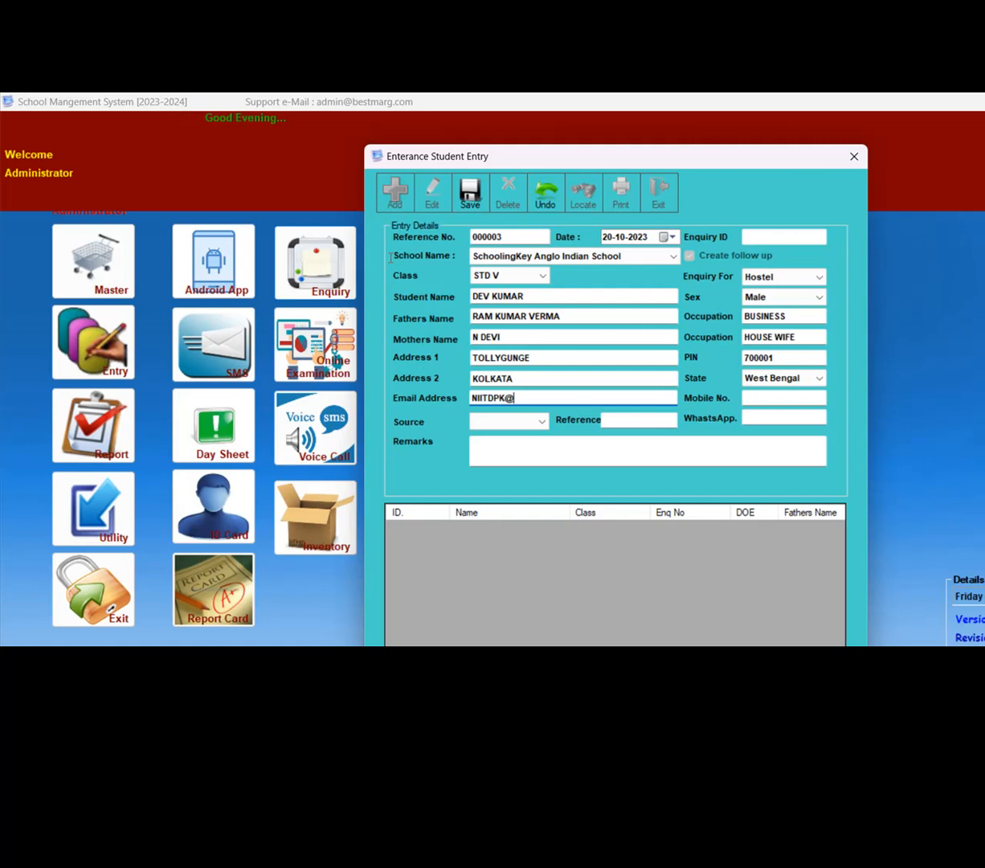
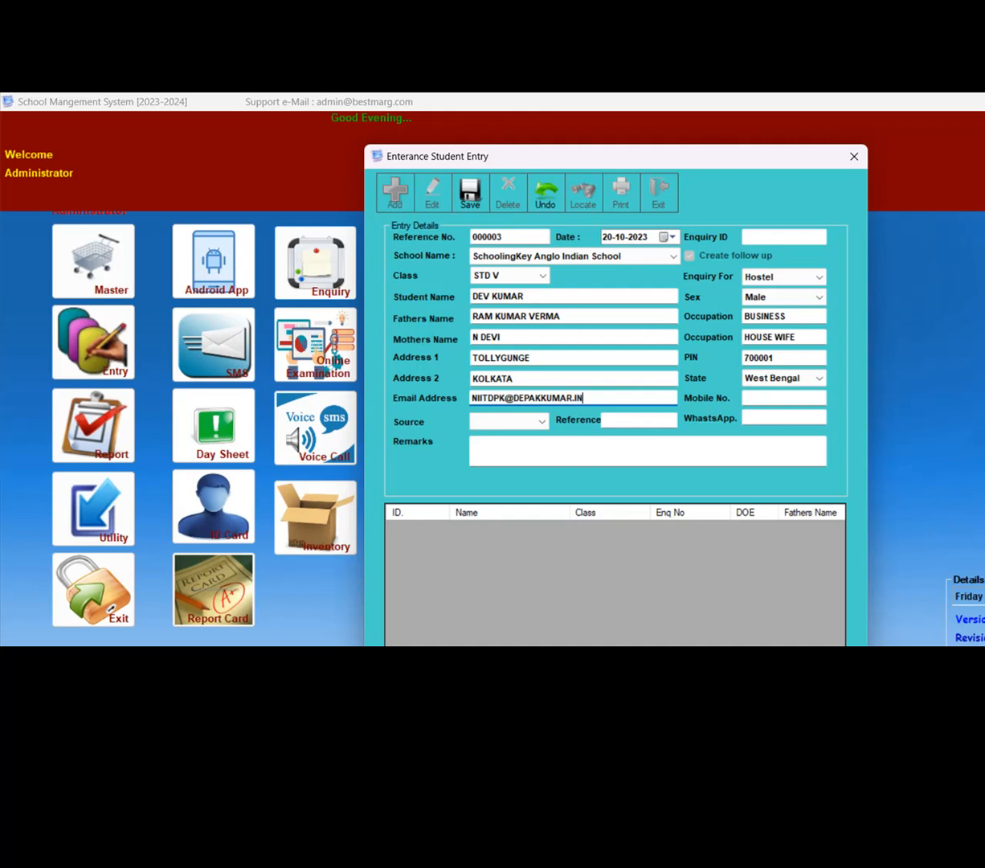
# - Fill in the enquiry's e-mail address and mobile number
pyautogui.press('Tab')
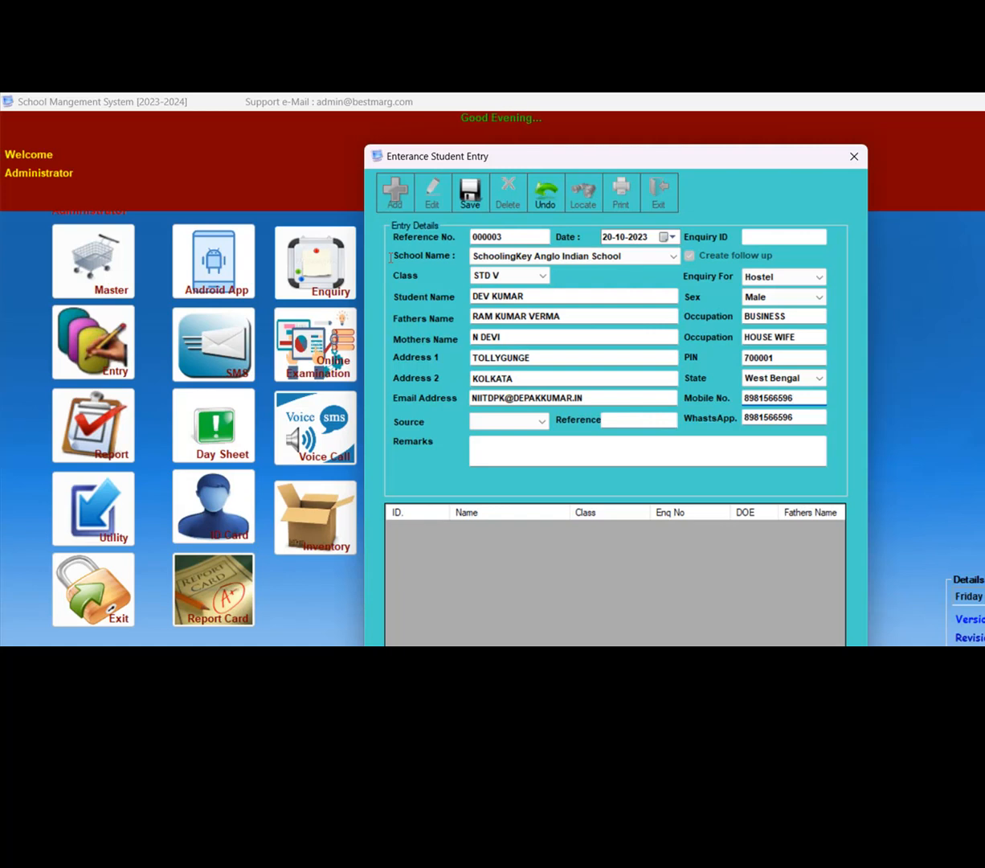
# - Replace the prefilled WhatsApp contact with a different phone number
pyautogui.press('Tab')
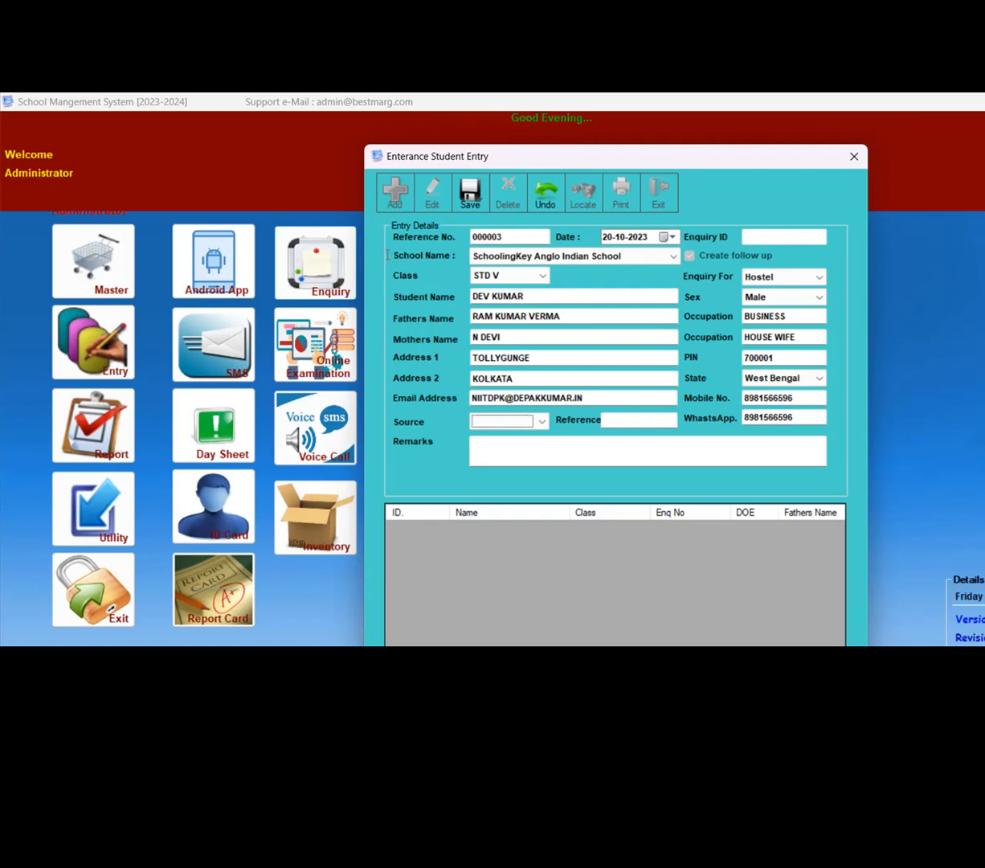
pyautogui.hotkey('shift', 'Tab')
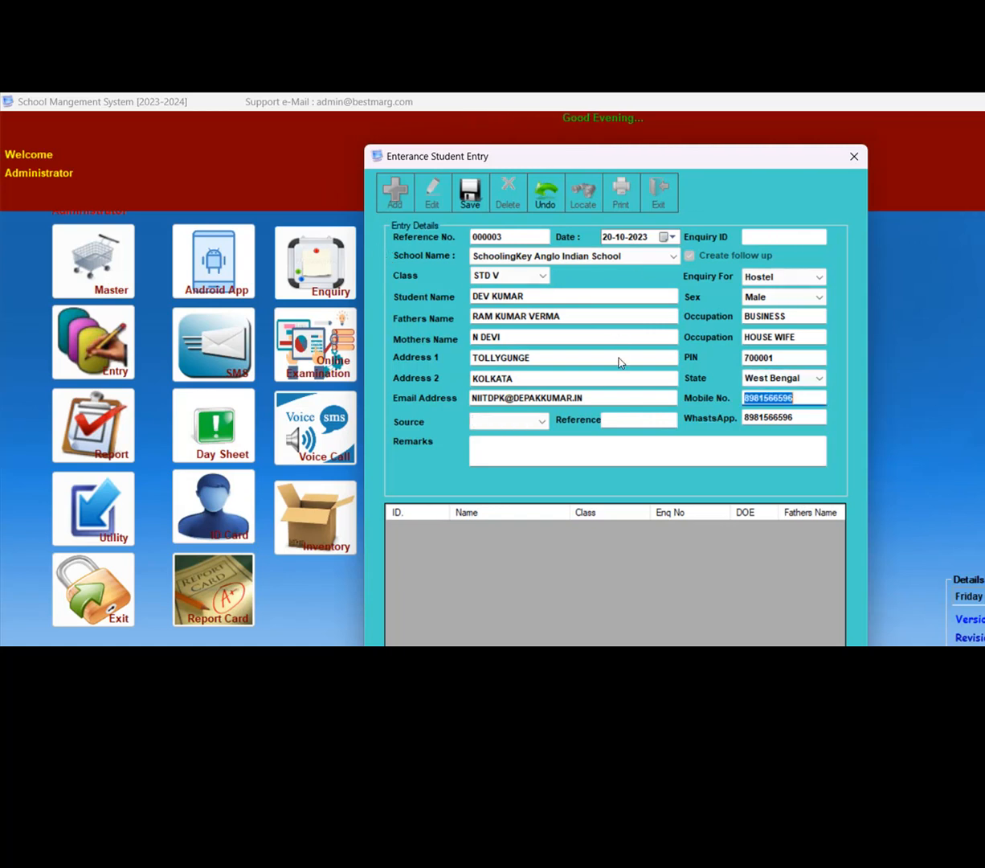
pyautogui.press('Tab')
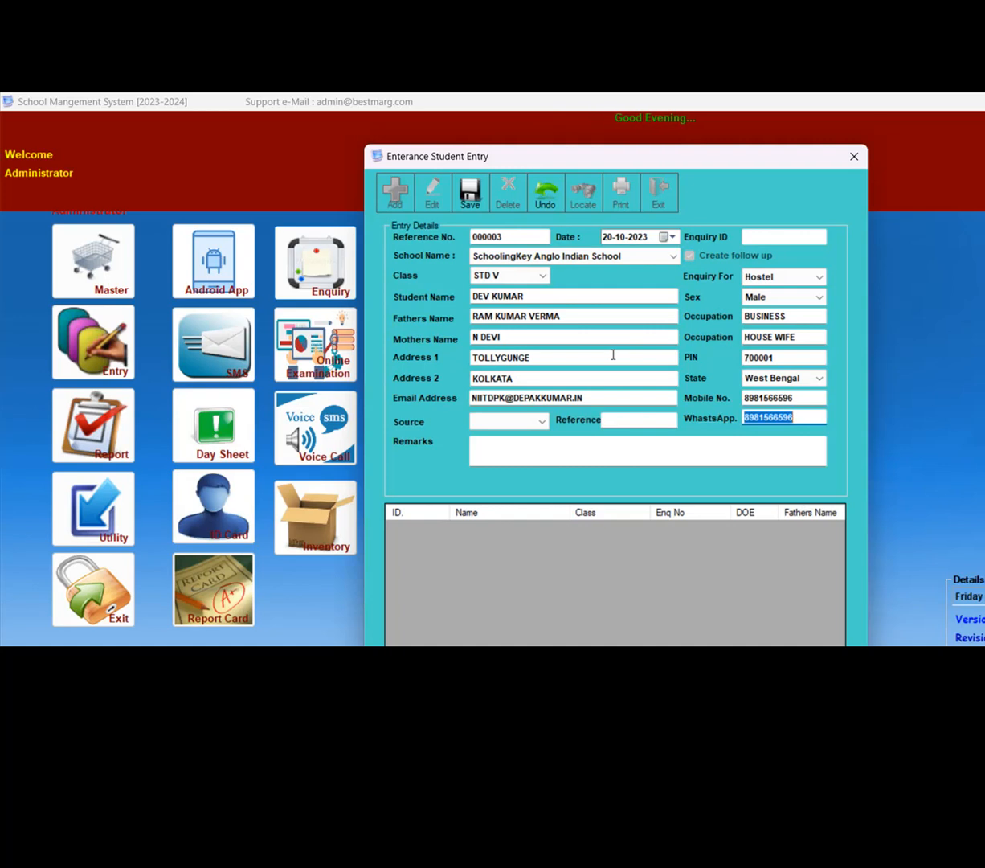
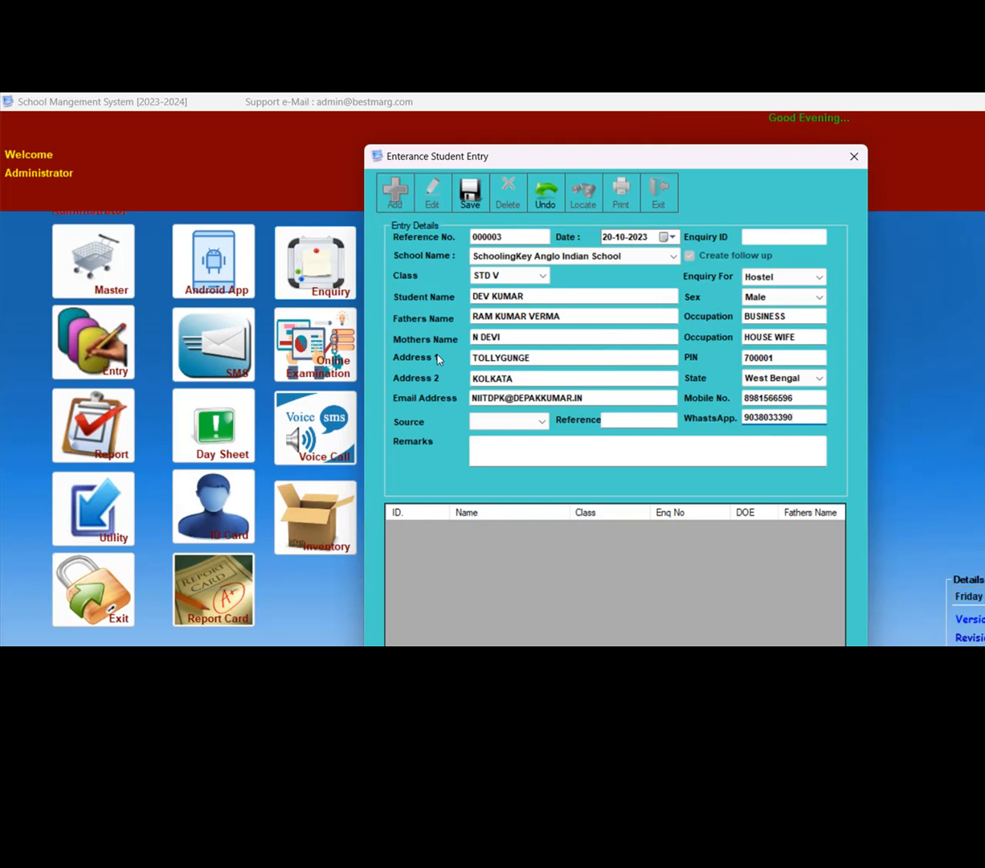
# - Set the enquiry source to Others and enter FACEBOOK as the reference
pyautogui.click(542, 421)
pyautogui.click(509, 459)
pyautogui.press('Tab')
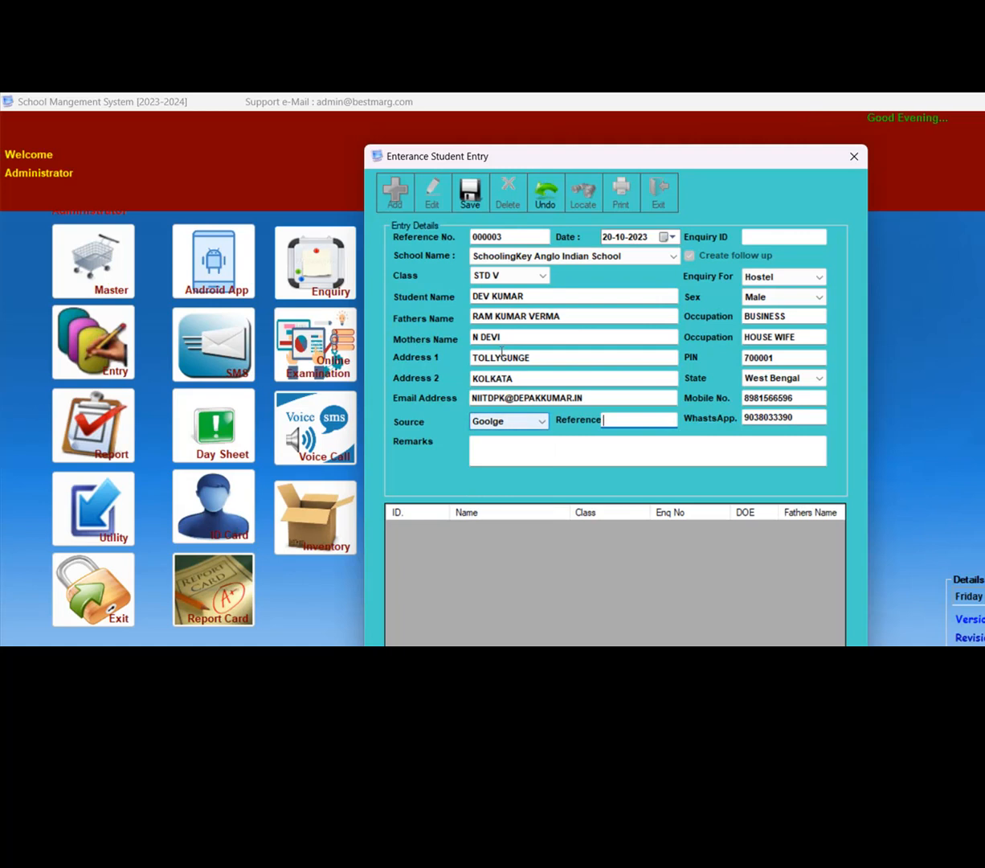
pyautogui.click(522, 423)
pyautogui.press('Down')
pyautogui.press('Down')
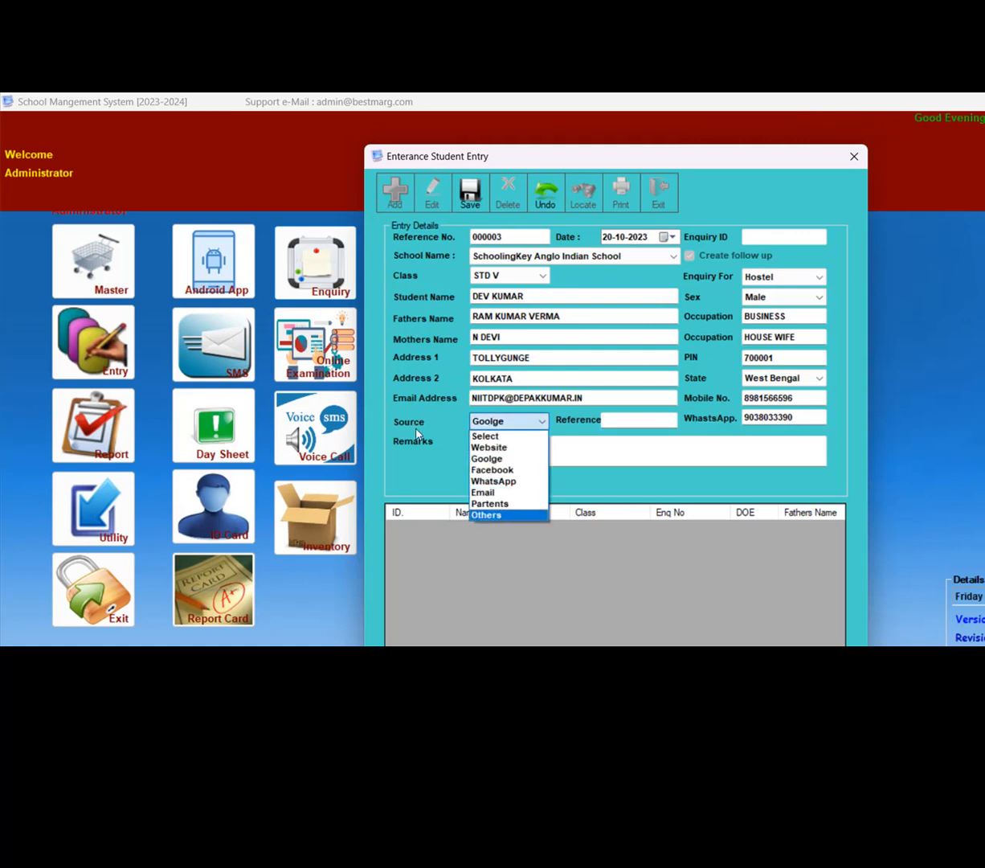
pyautogui.press('Return')
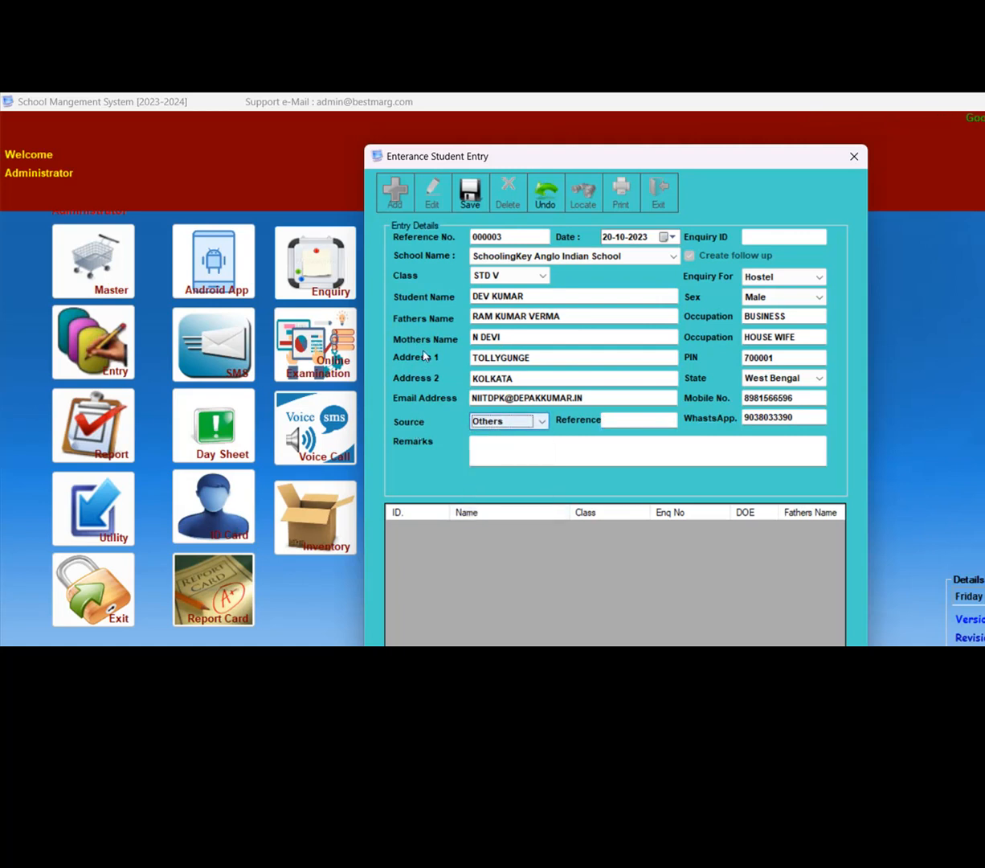
pyautogui.click(531, 422)
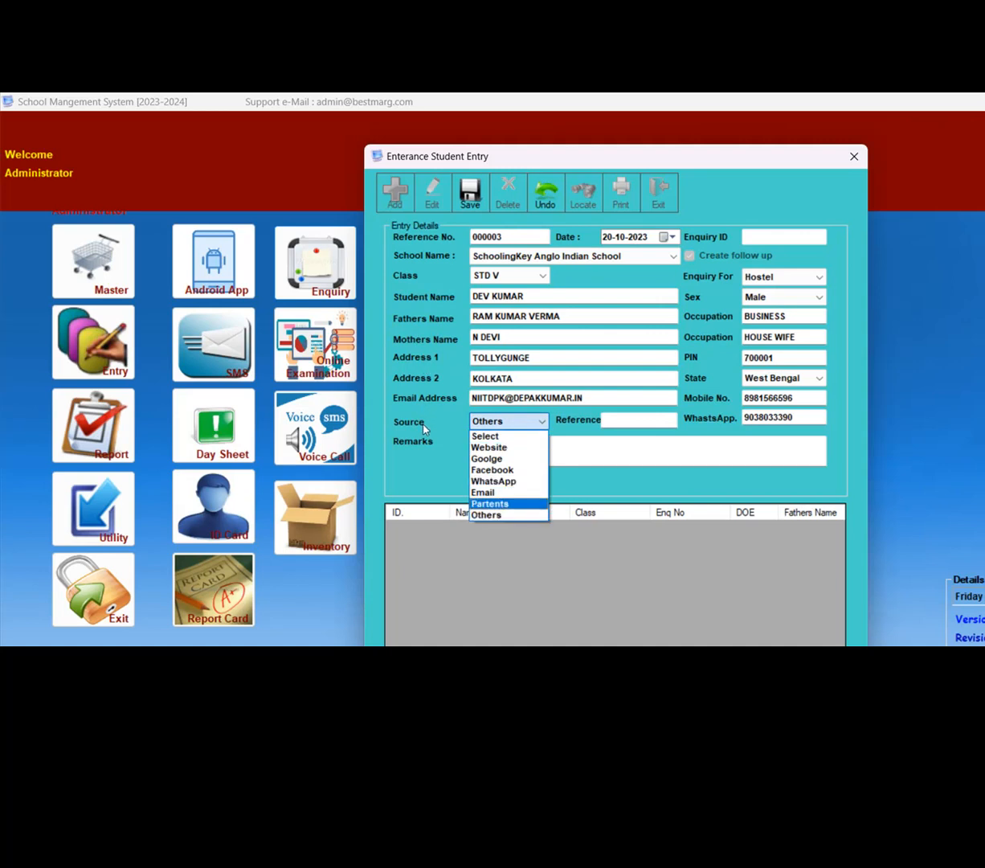
pyautogui.click(531, 515)
pyautogui.click(626, 418)
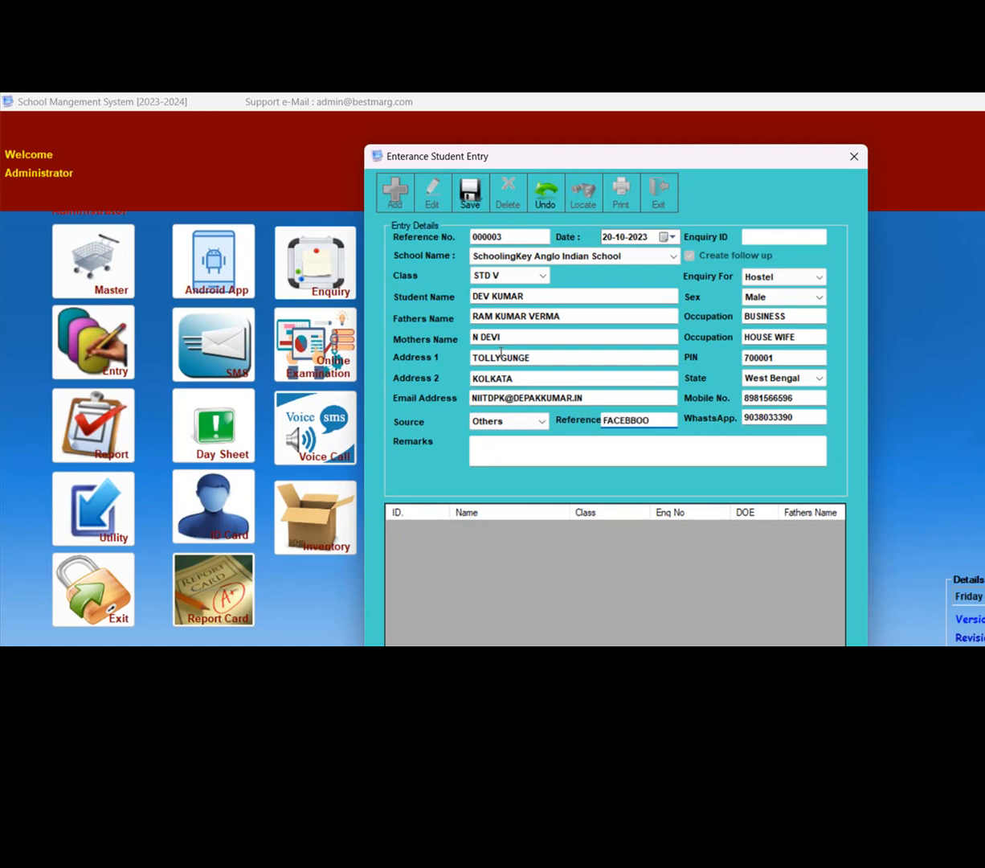
pyautogui.write('FACEBOOK')
# - Change the enquiry source to Website and set the reference to NA
pyautogui.click(544, 423)
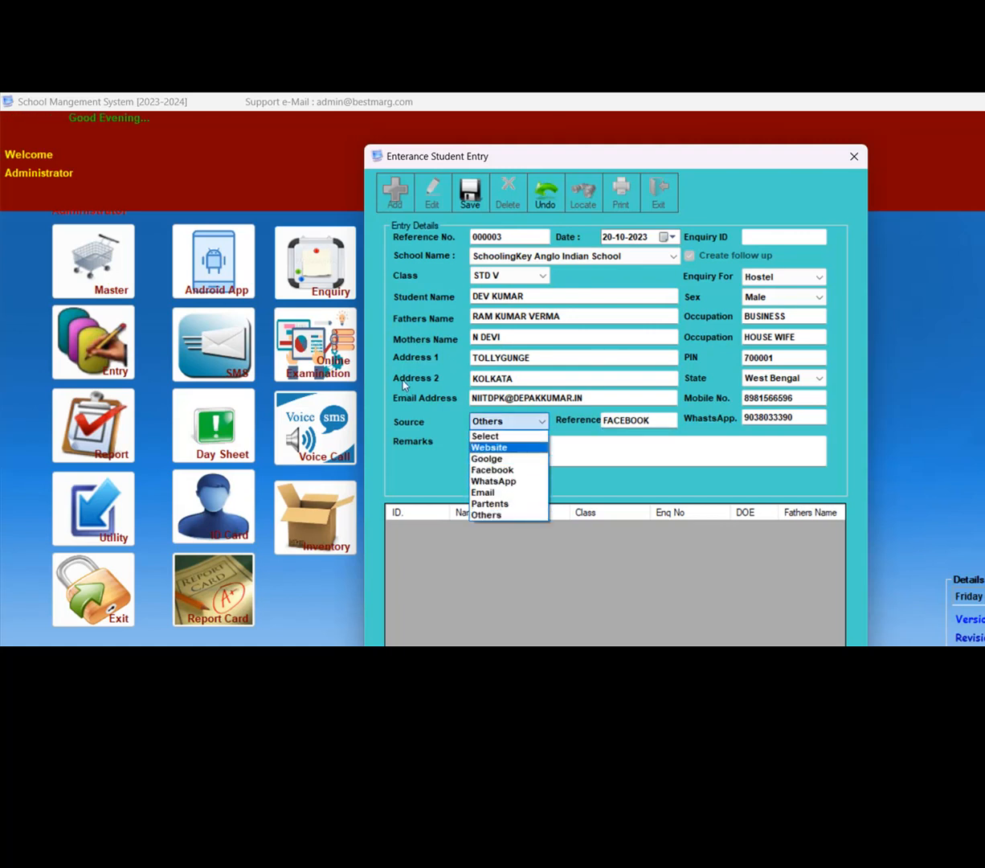
pyautogui.click(489, 447)
pyautogui.press('Tab')
pyautogui.write('NA')
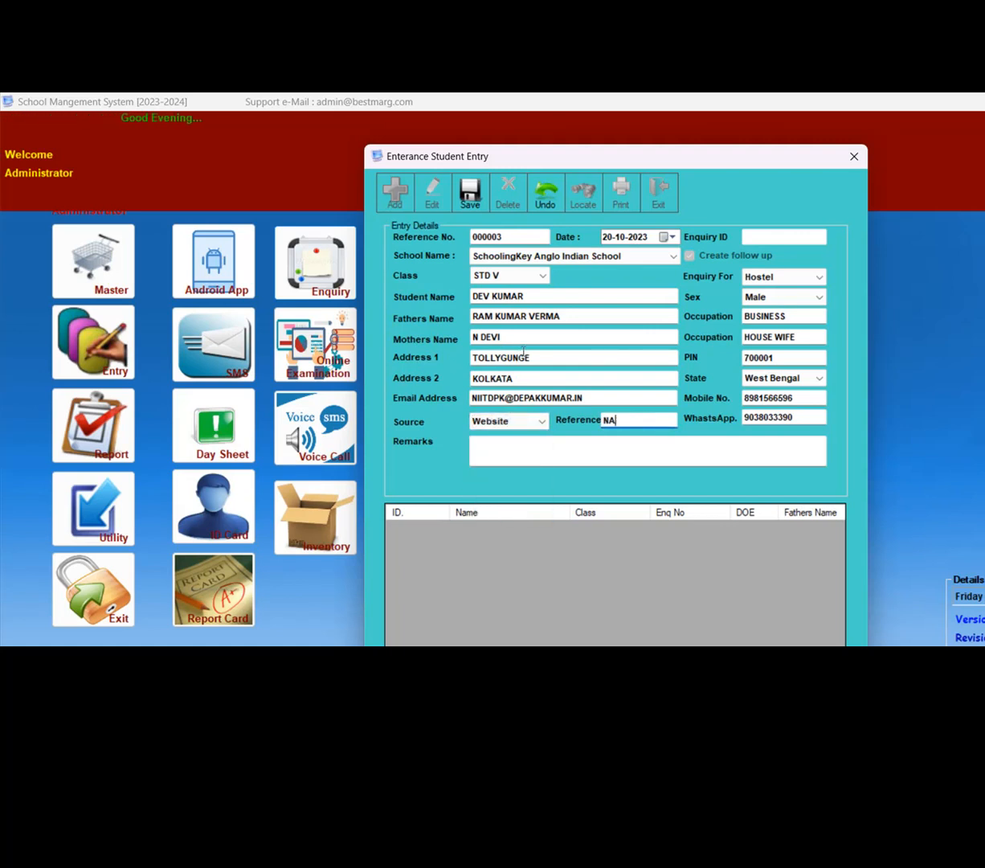
pyautogui.press('Tab')
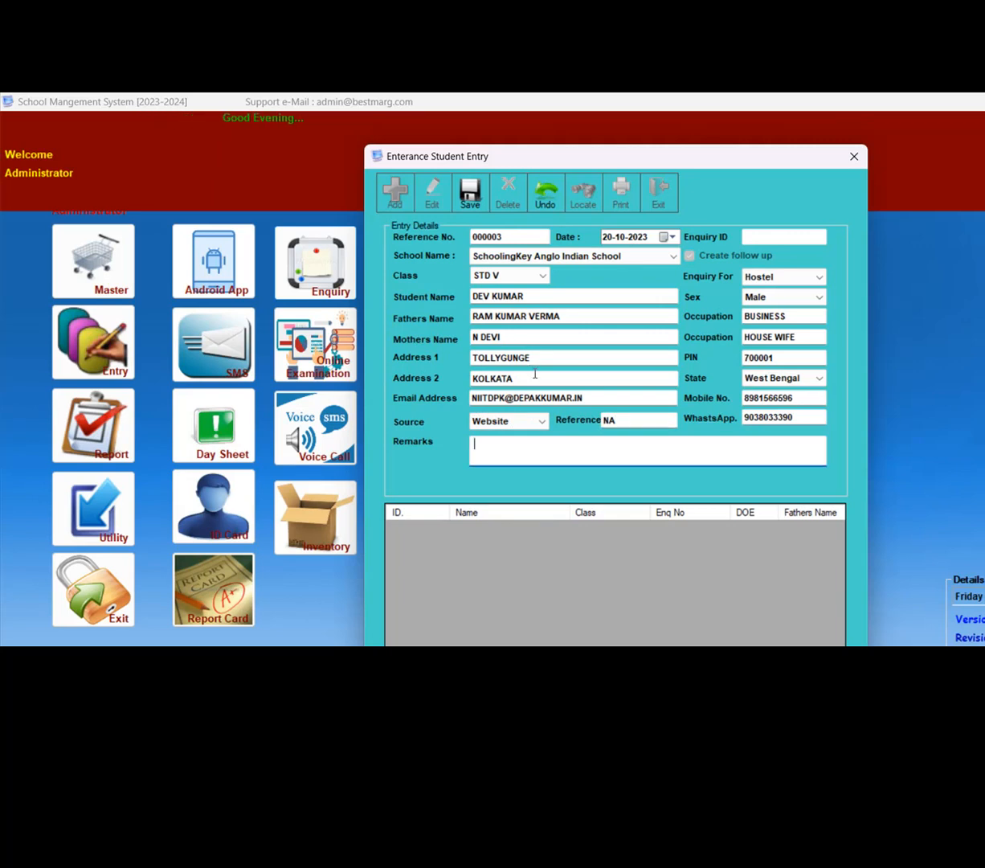
# - Enter the remark WANT TO TAKE THE ADMISSION IN HOSTEL and save the enquiry, resuming the program from the Visual Studio debugger break
pyautogui.write('WANT TO T')
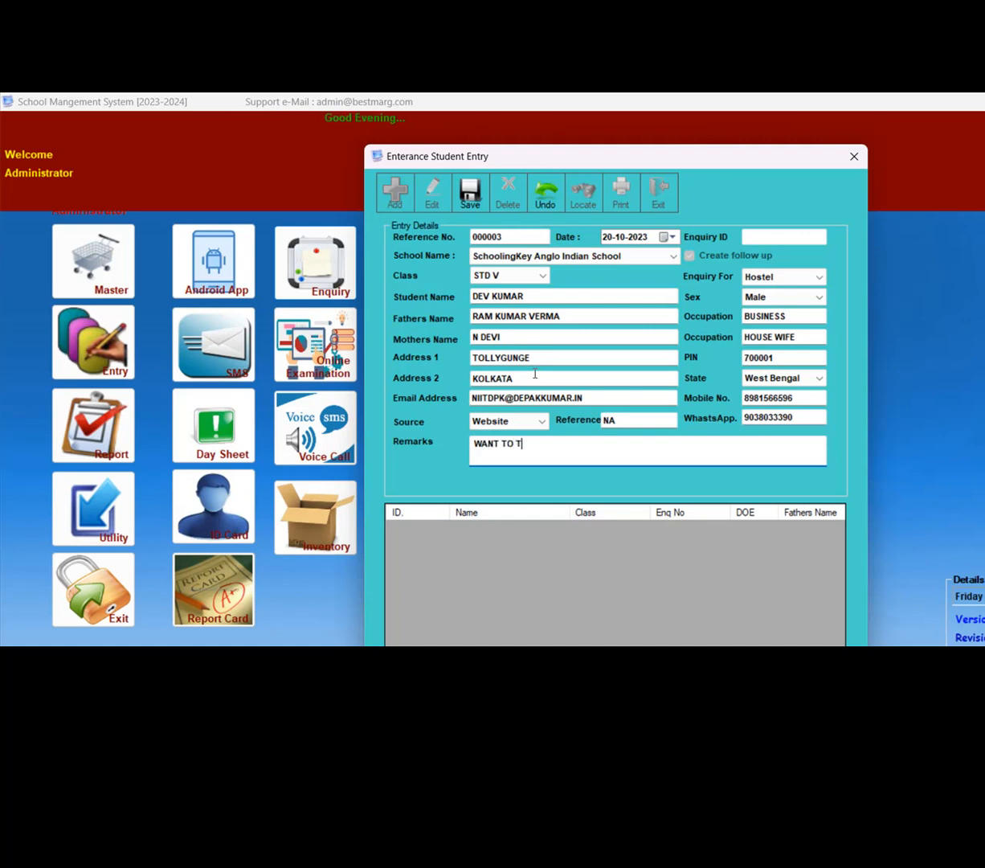
pyautogui.write('AKE THE ADMISSI')
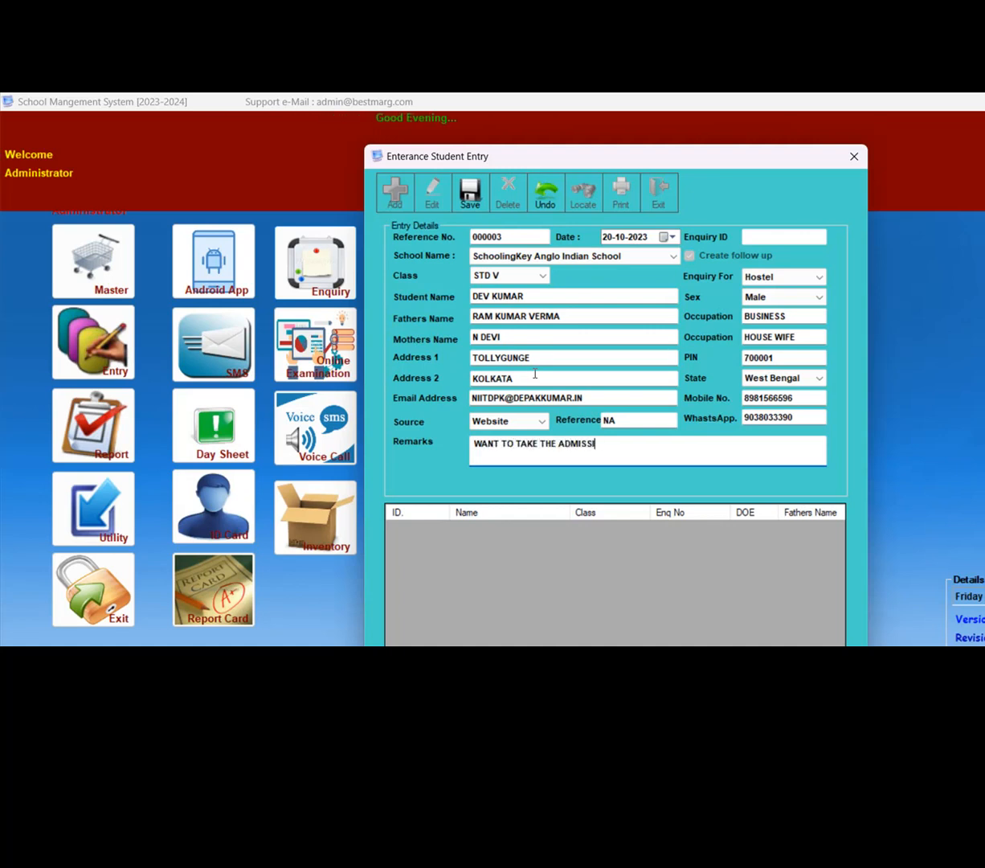
pyautogui.write('ON IN HOSTEL')
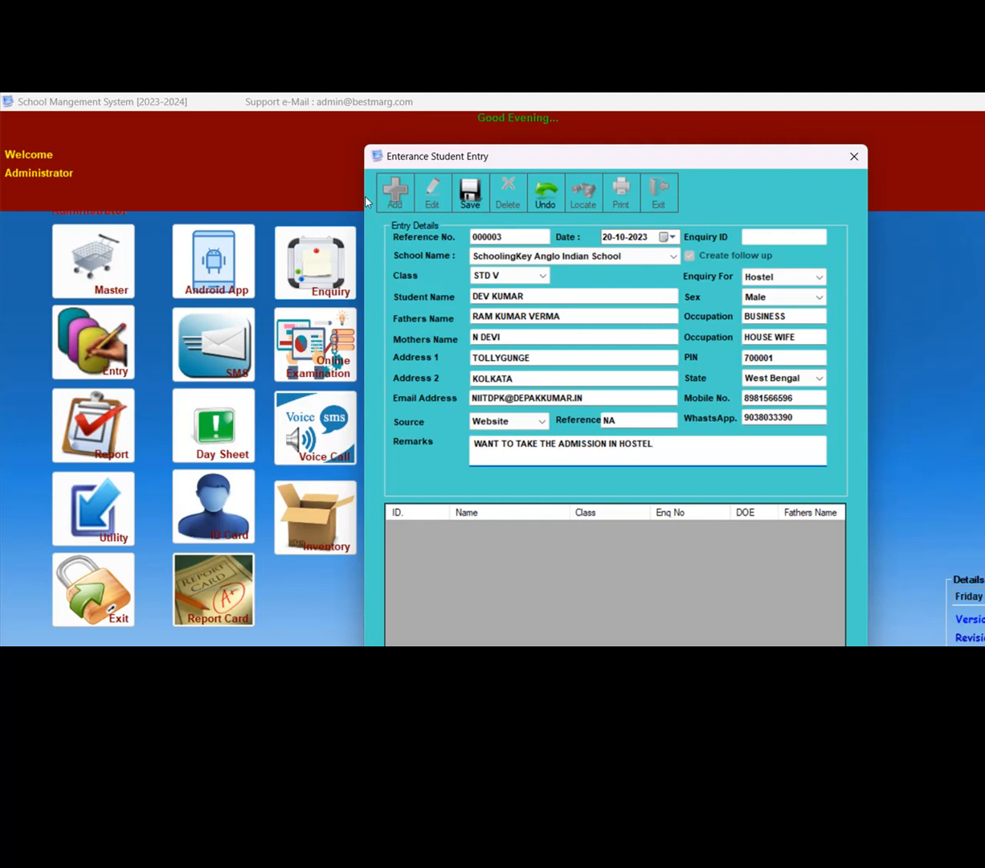
pyautogui.click(471, 193)
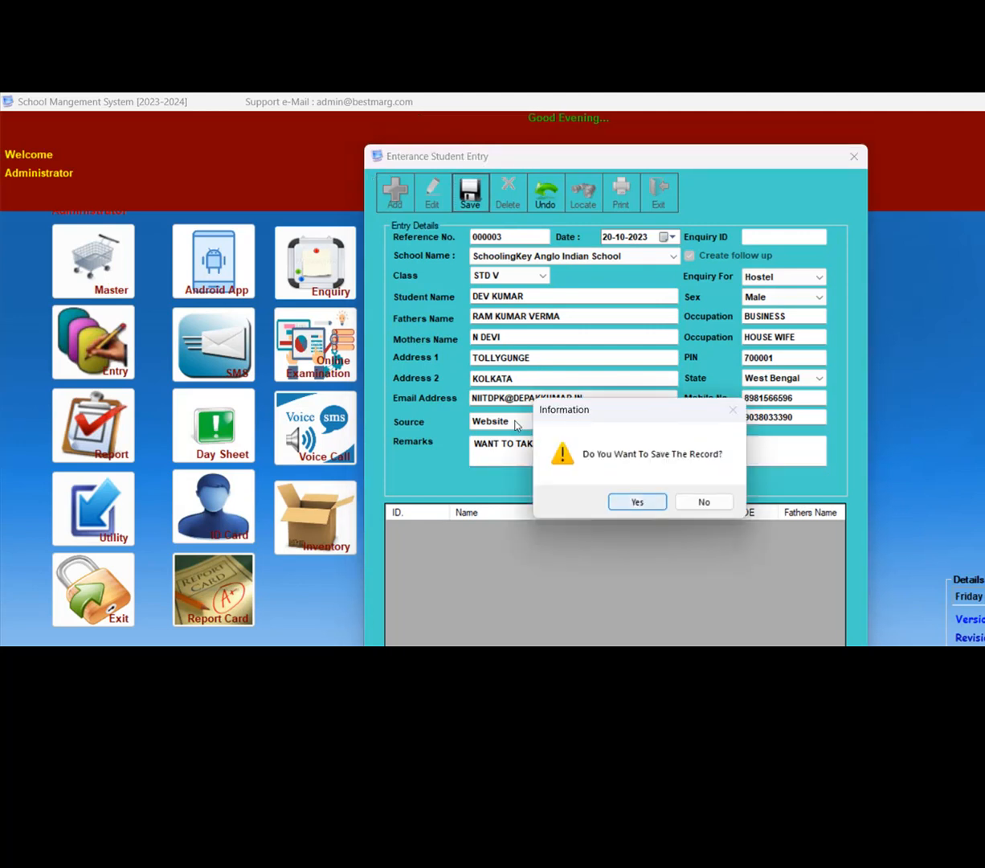
pyautogui.click(637, 502)
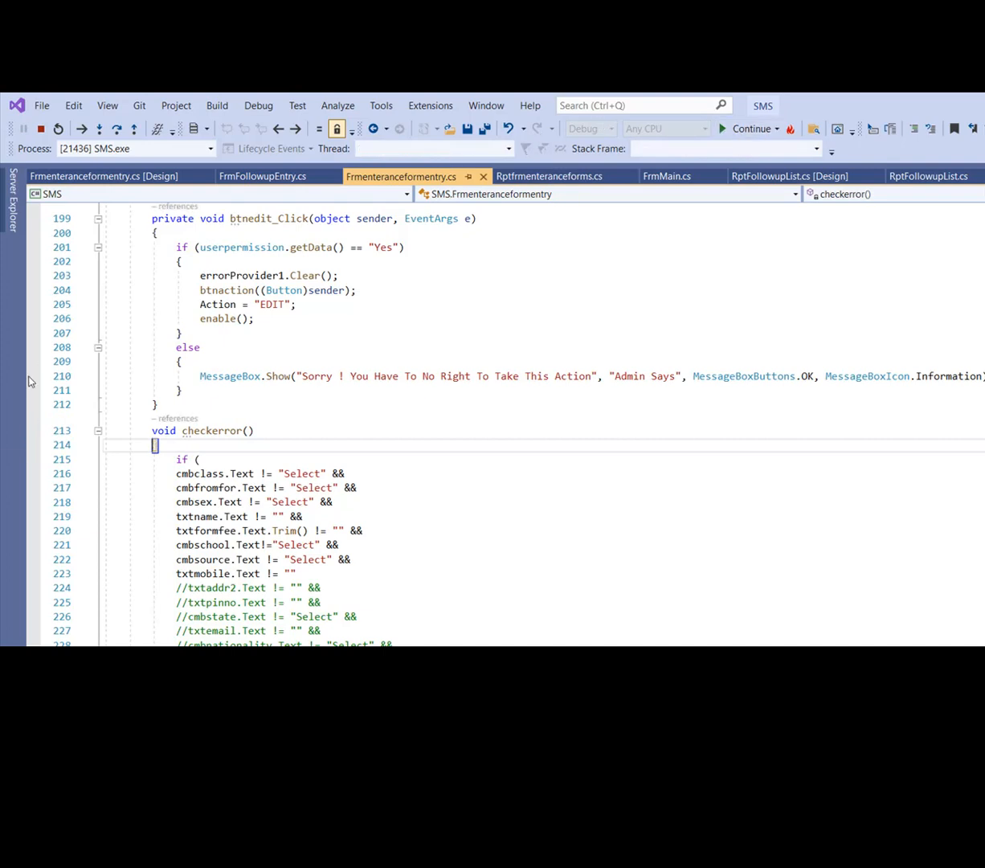
pyautogui.press('F5')
pyautogui.press('Return')
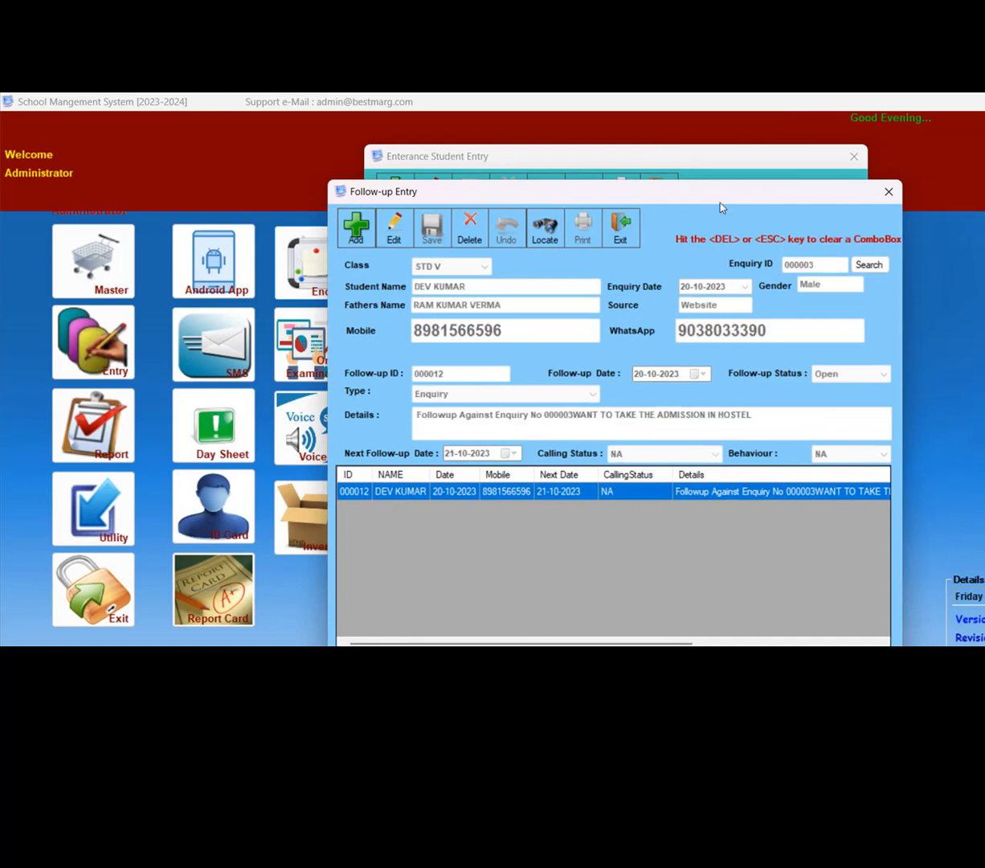
# - Close the follow-up and student entry forms, and review the records in the All Enquiry List
pyautogui.click(889, 193)
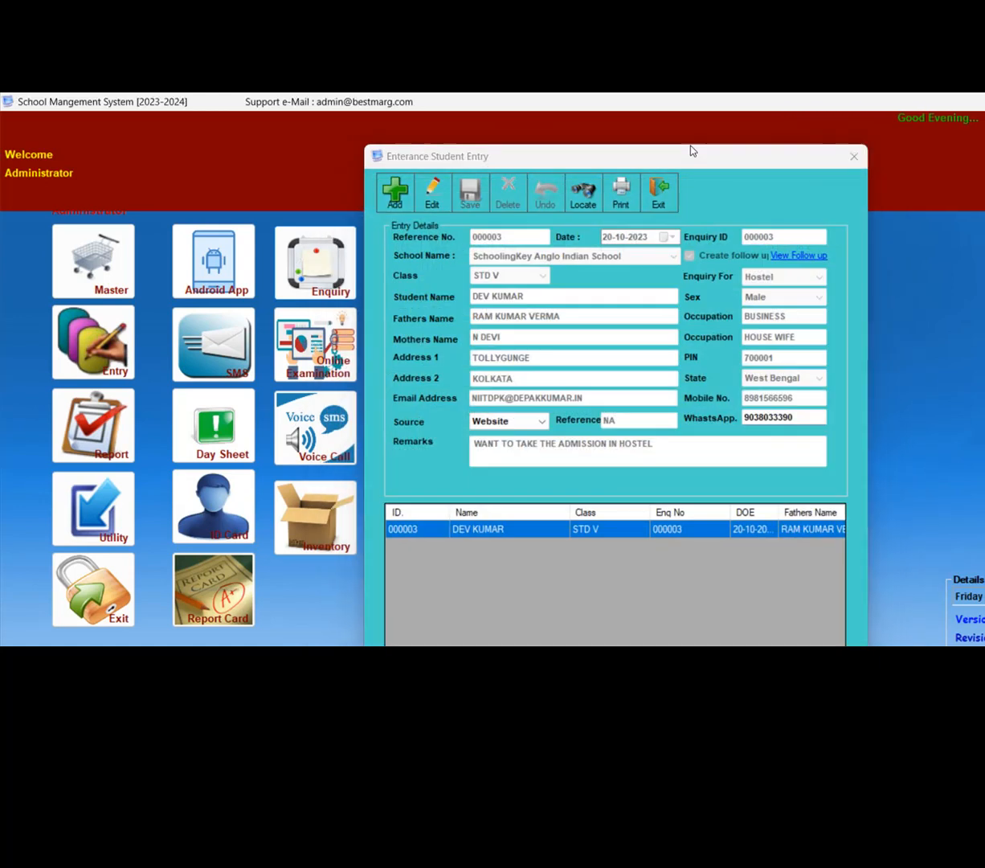
pyautogui.click(854, 157)
pyautogui.click(317, 255)
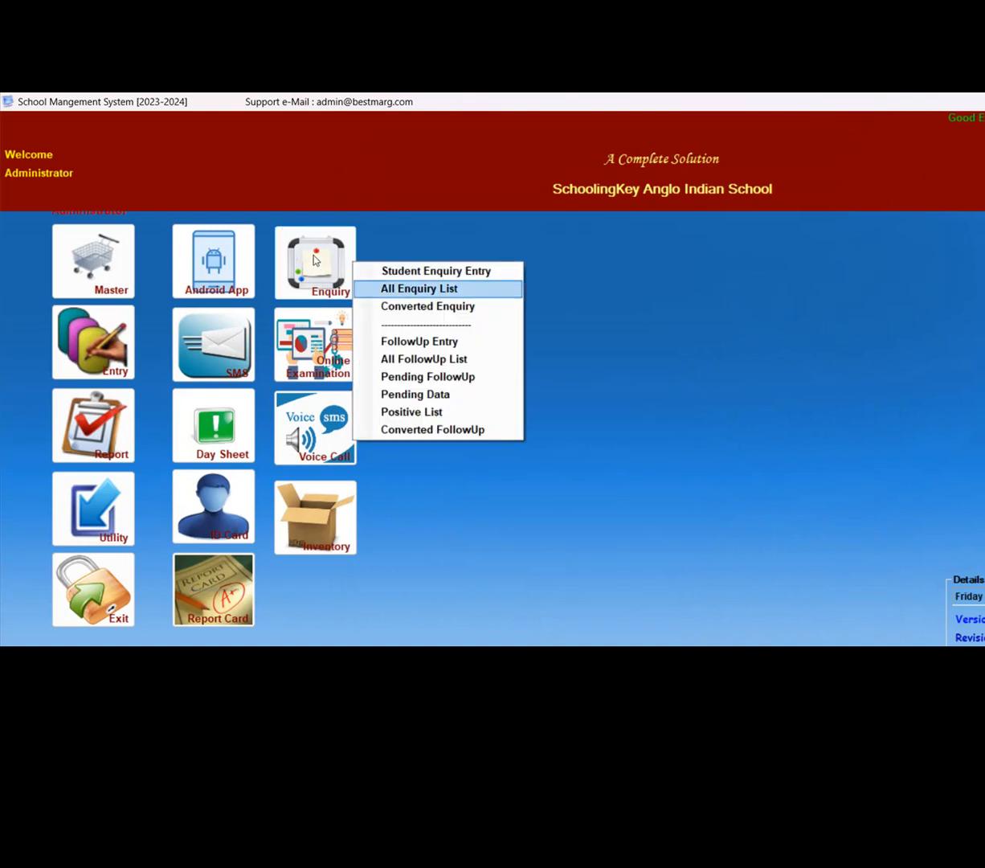
pyautogui.click(386, 288)
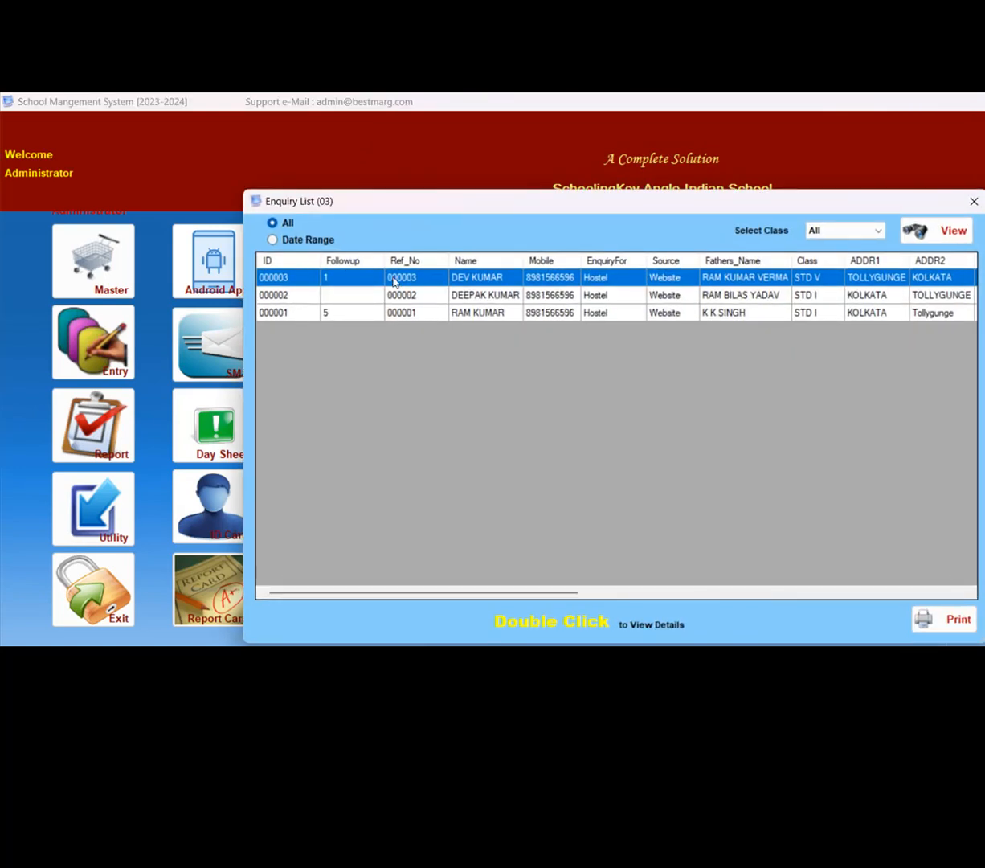
pyautogui.press('Down')
pyautogui.press('Down')
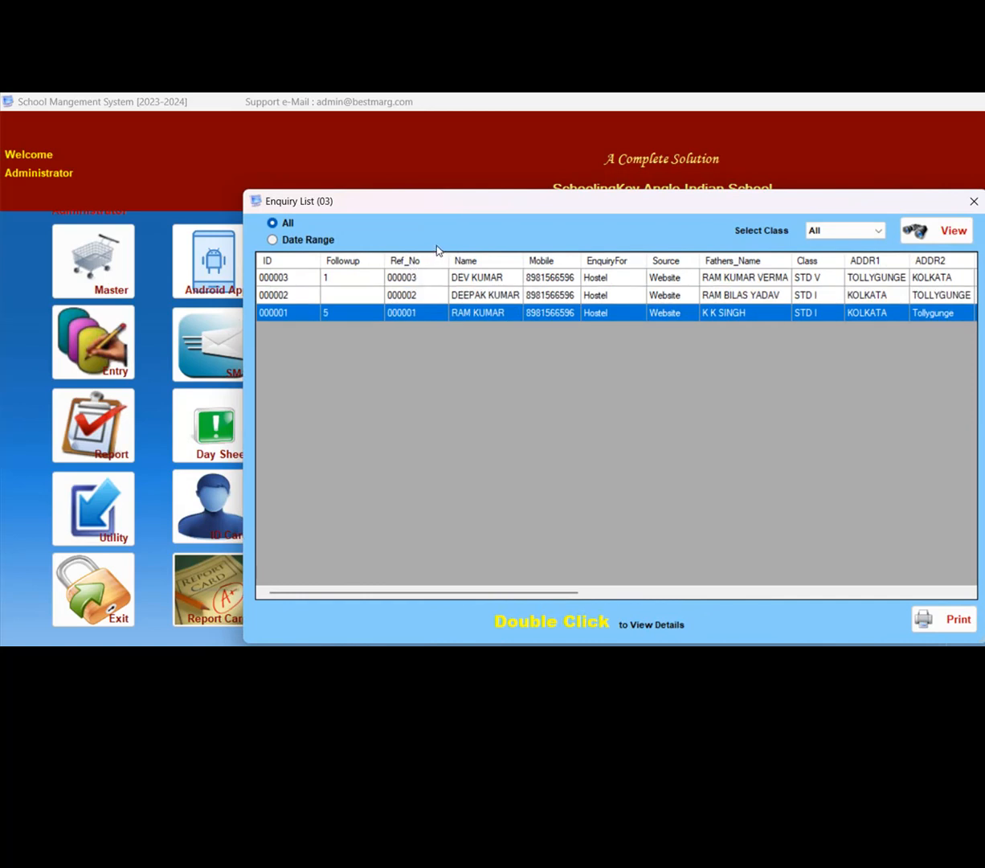
pyautogui.press('Up')
pyautogui.press('Up')
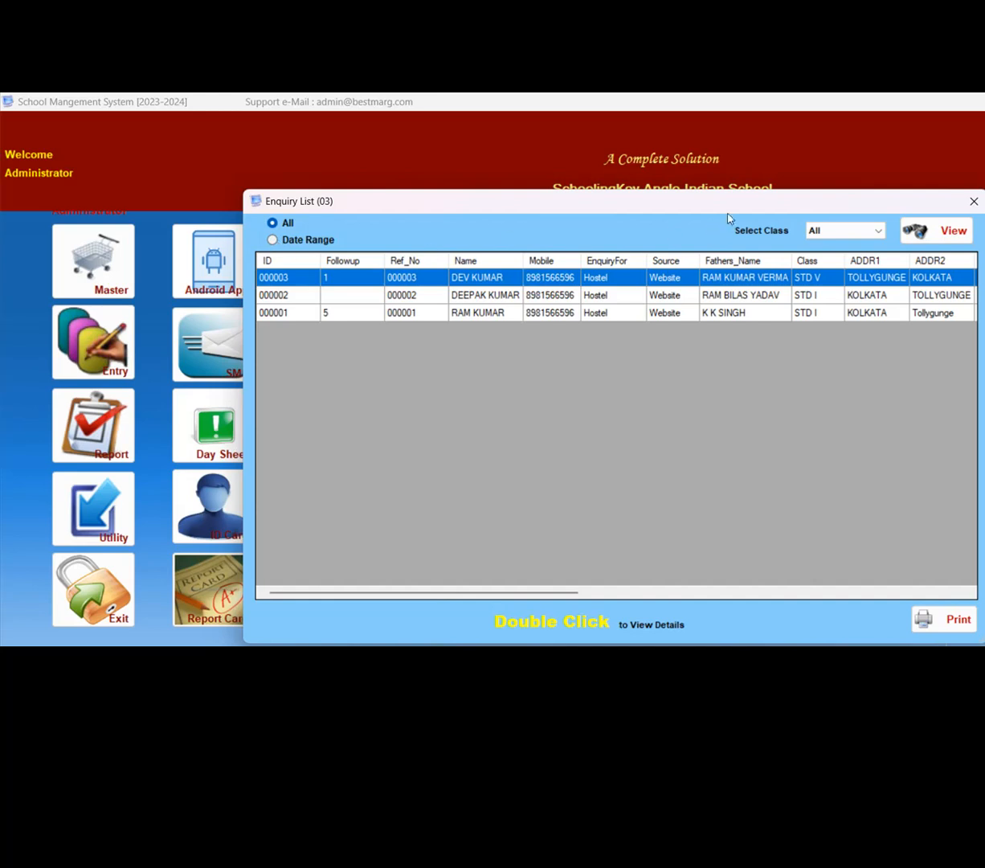
# - Open the STD V enquiry from the list, view its follow-up, and start a new follow-up record for it
pyautogui.press('Return')
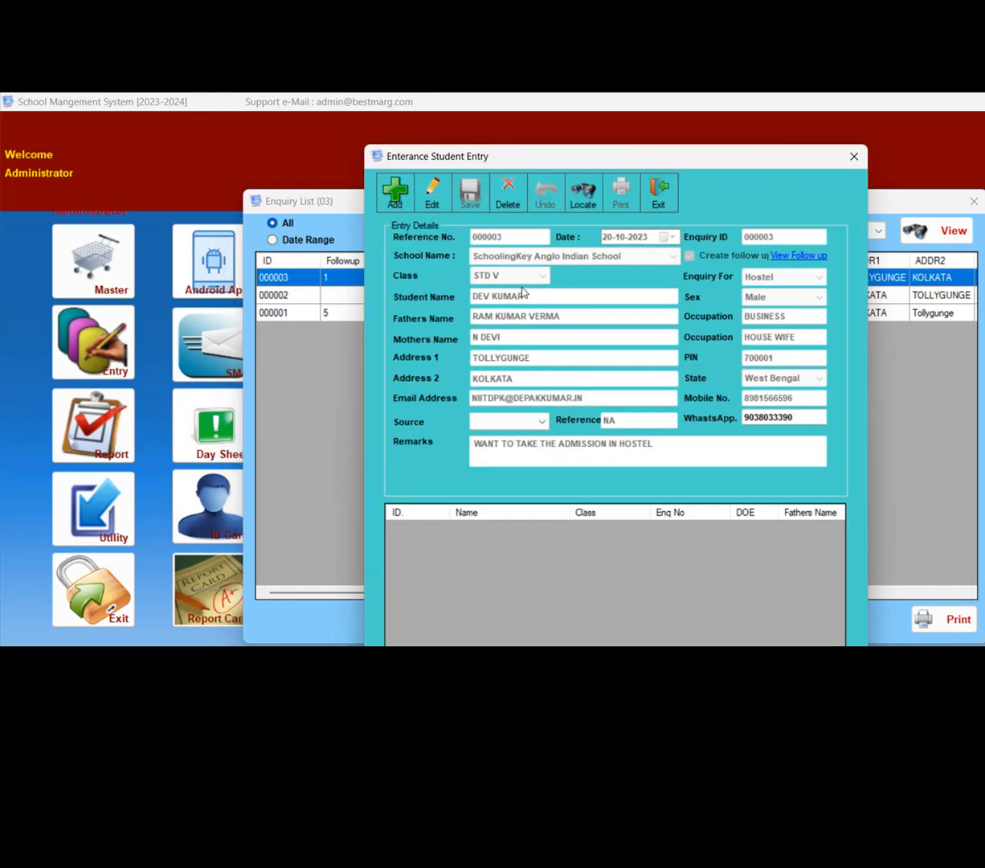
pyautogui.click(792, 255)
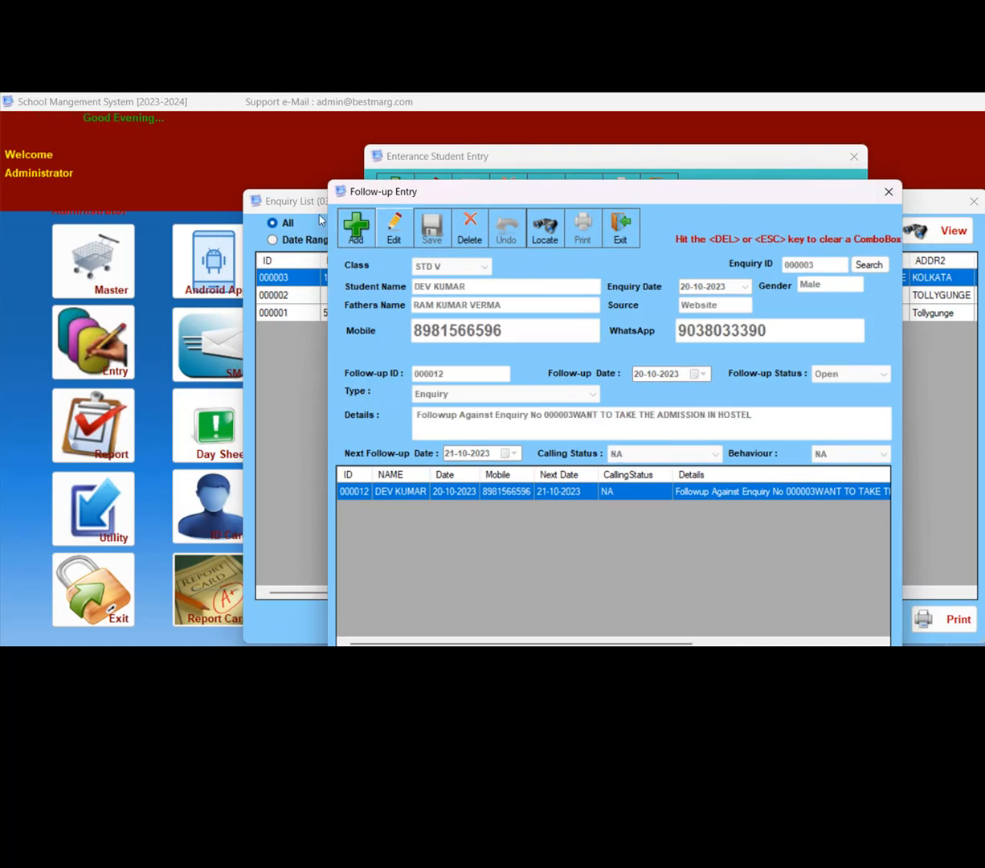
pyautogui.click(356, 228)
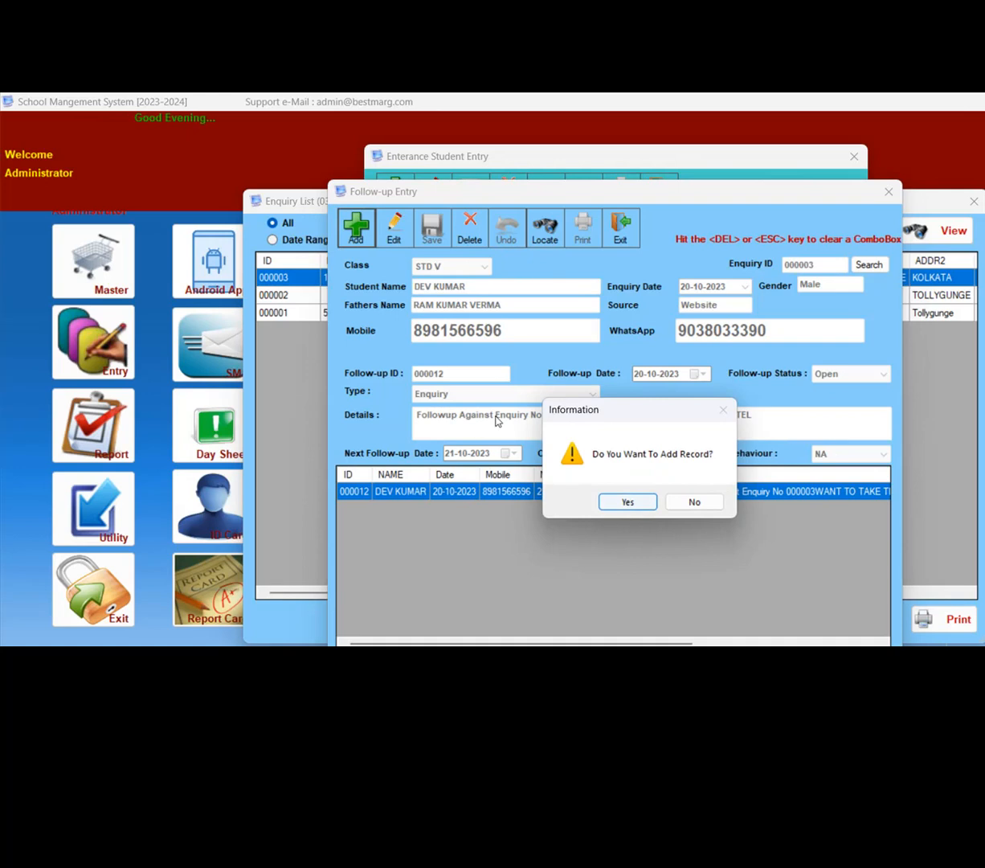
pyautogui.press('Return')
pyautogui.press('Return')
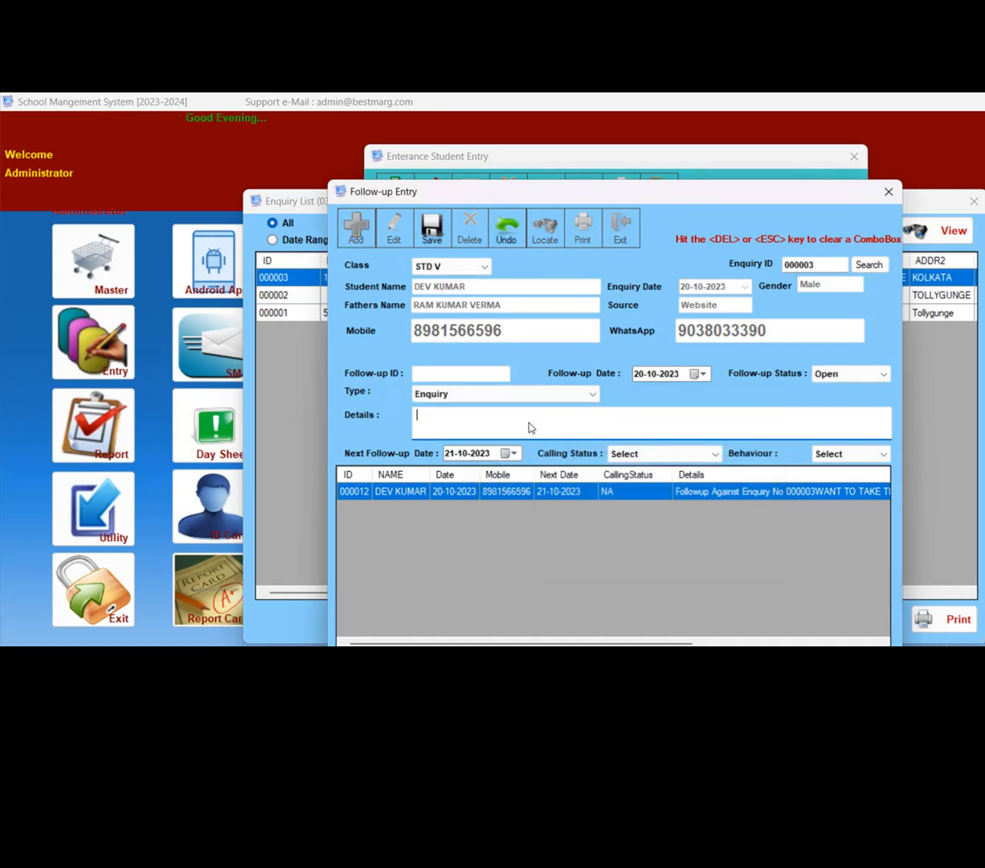
# - Close the unsaved follow-up and the open enquiry windows, and check the Converted Enquiry list
pyautogui.click(889, 191)
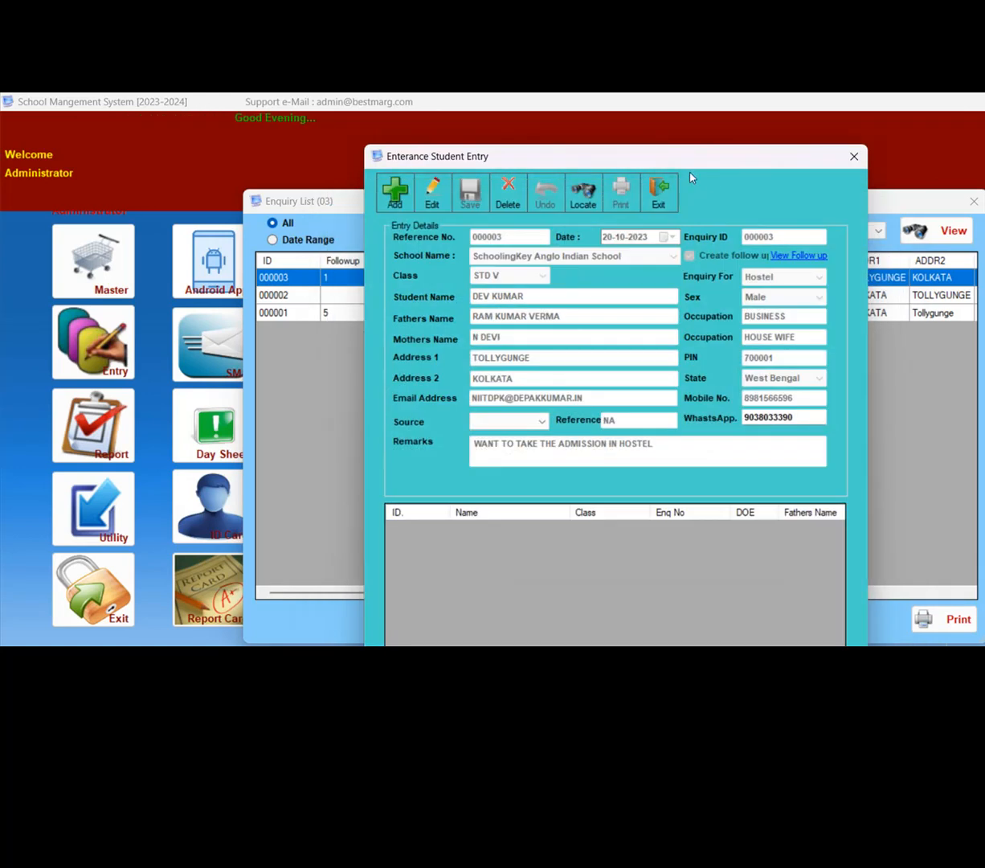
pyautogui.click(855, 156)
pyautogui.click(974, 202)
pyautogui.click(320, 283)
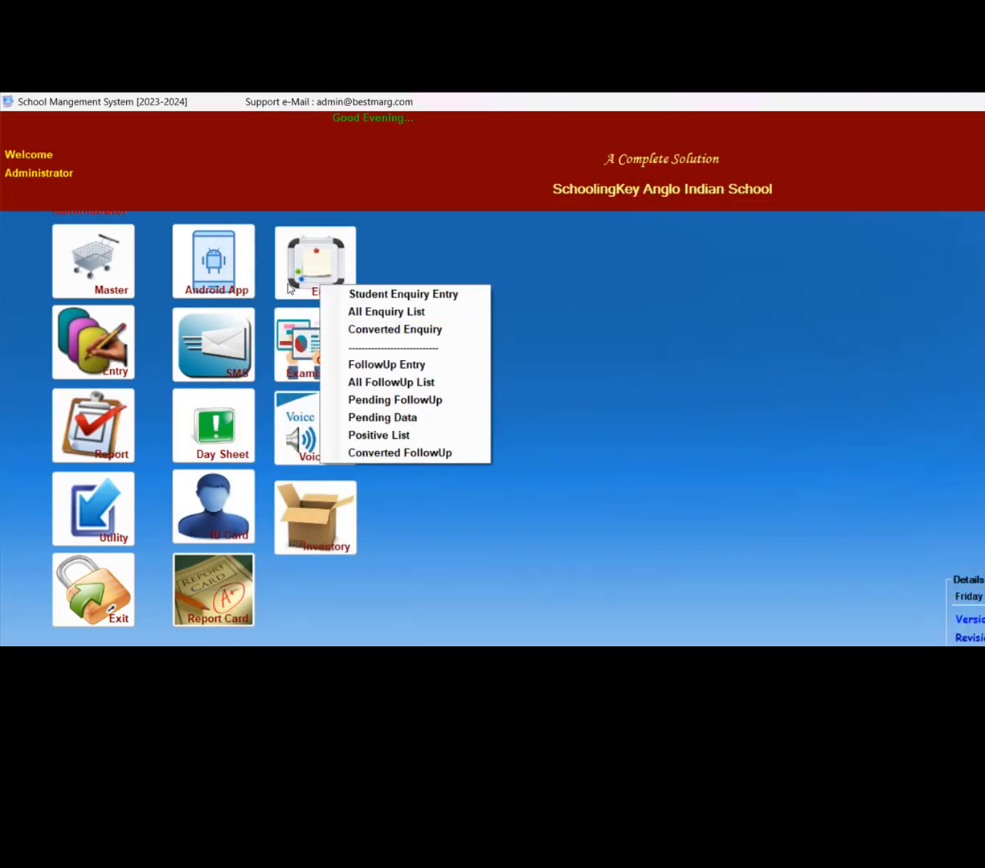
pyautogui.click(395, 329)
pyautogui.click(974, 202)
# - Open the STD V follow-up from the All FollowUp List and start a linked follow-up record for it
pyautogui.click(325, 263)
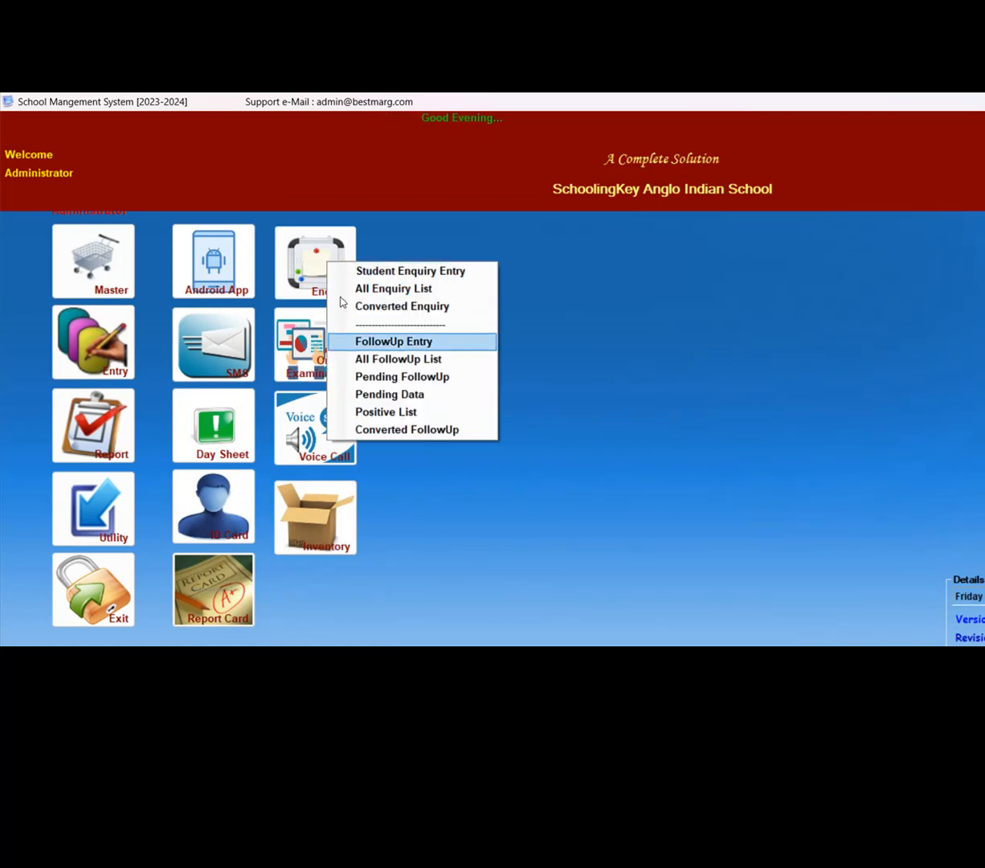
pyautogui.press('Down')
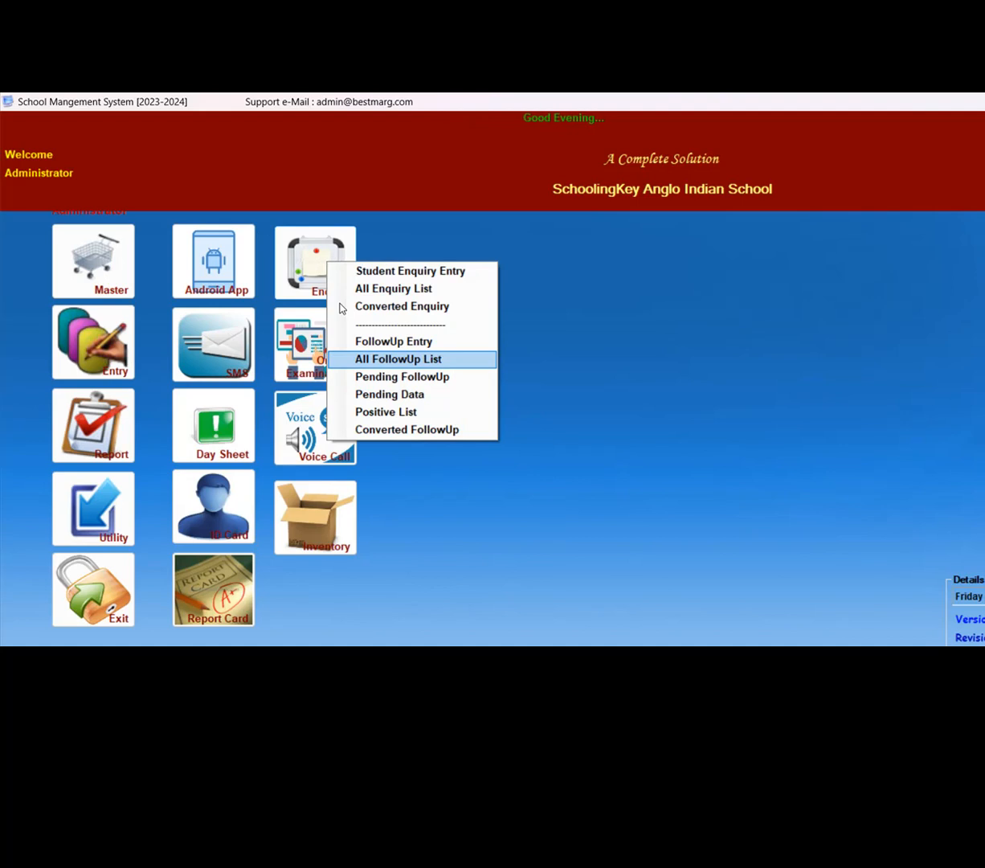
pyautogui.press('Return')
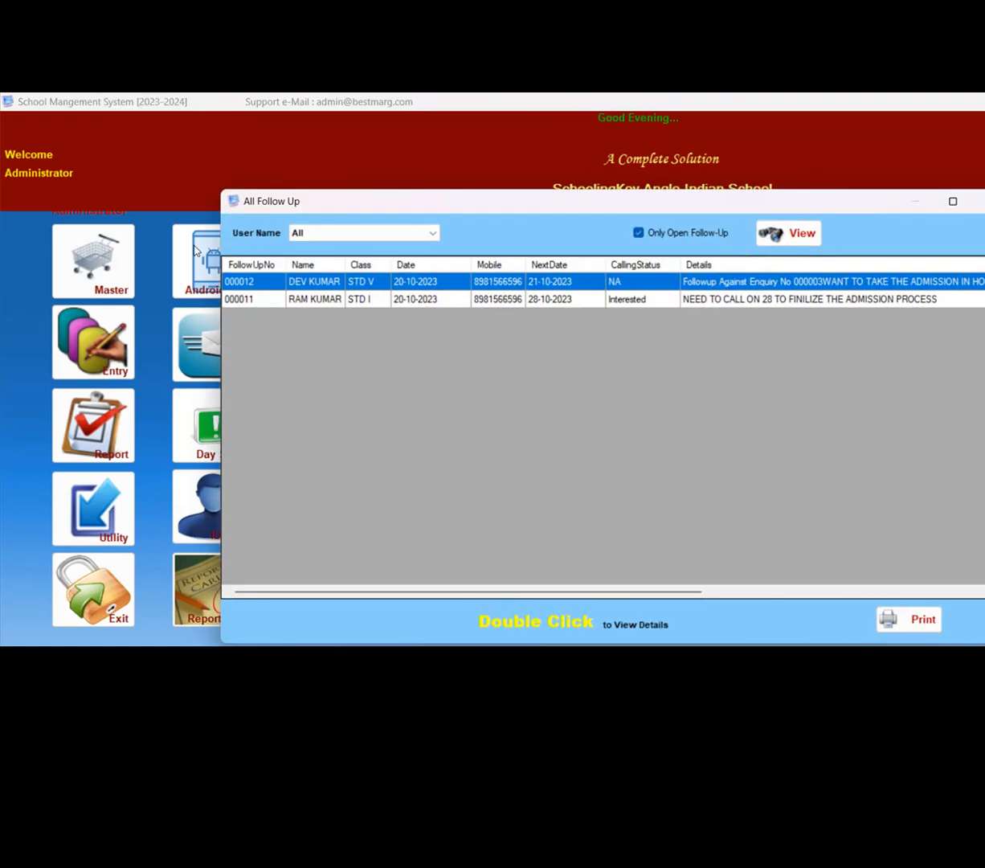
pyautogui.doubleClick(269, 282)
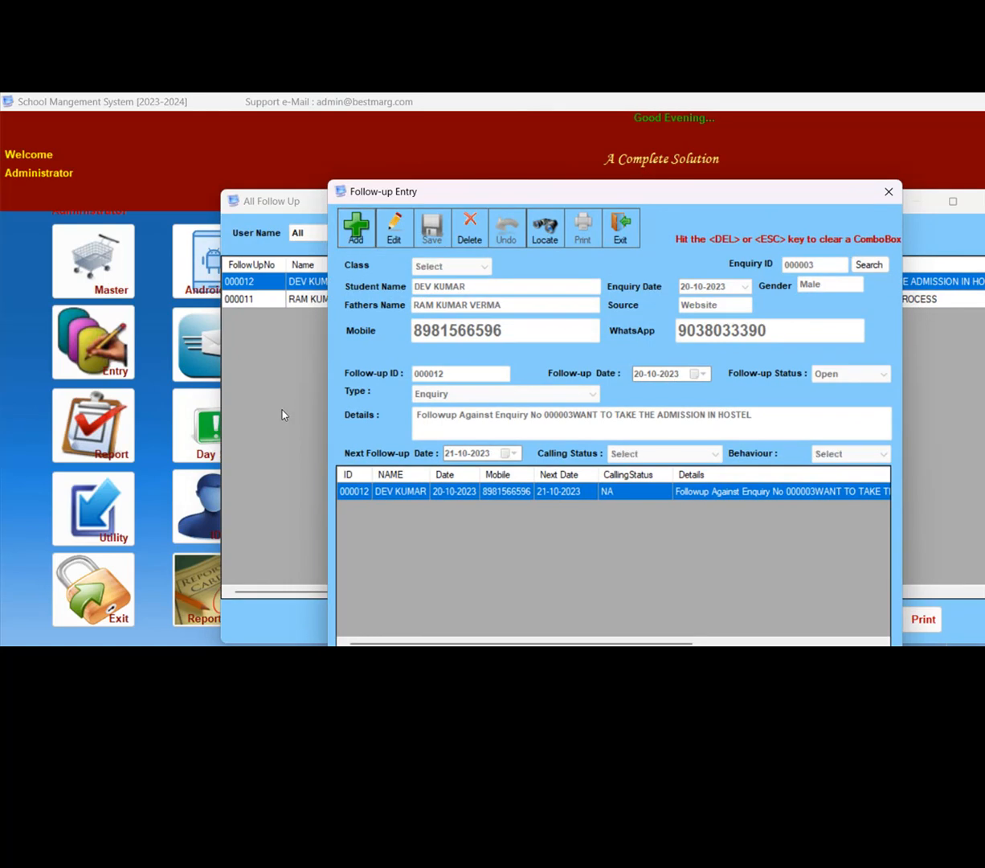
pyautogui.click(356, 228)
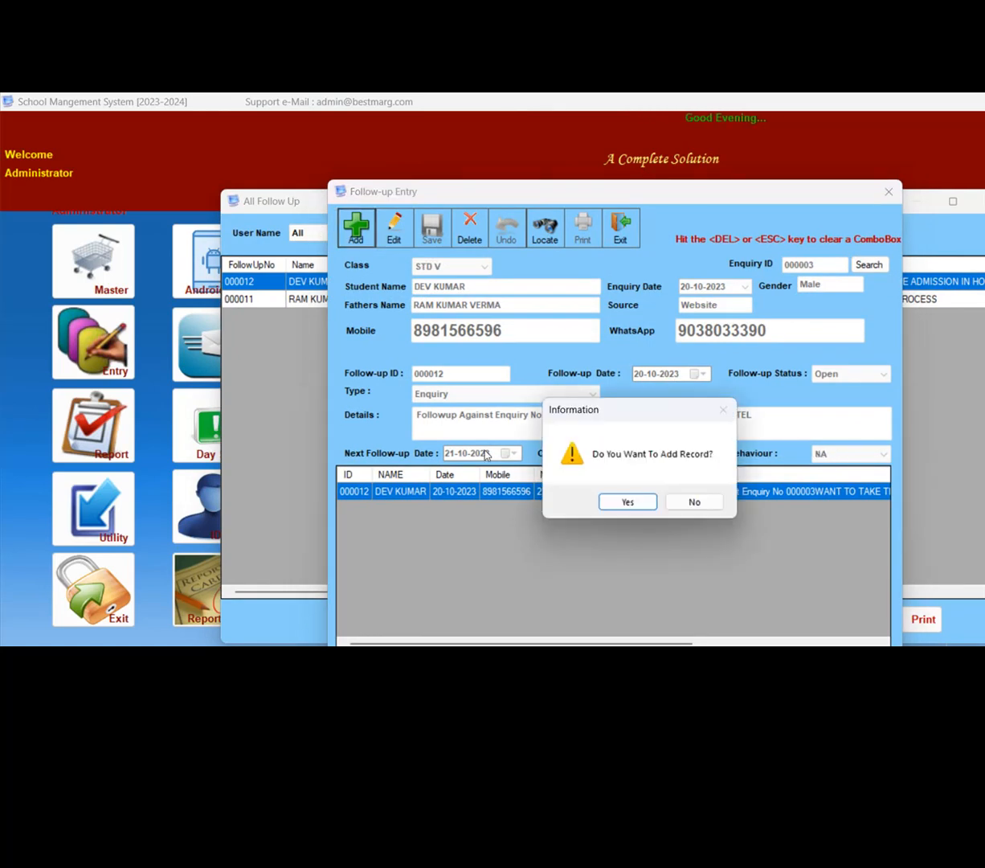
pyautogui.press('Return')
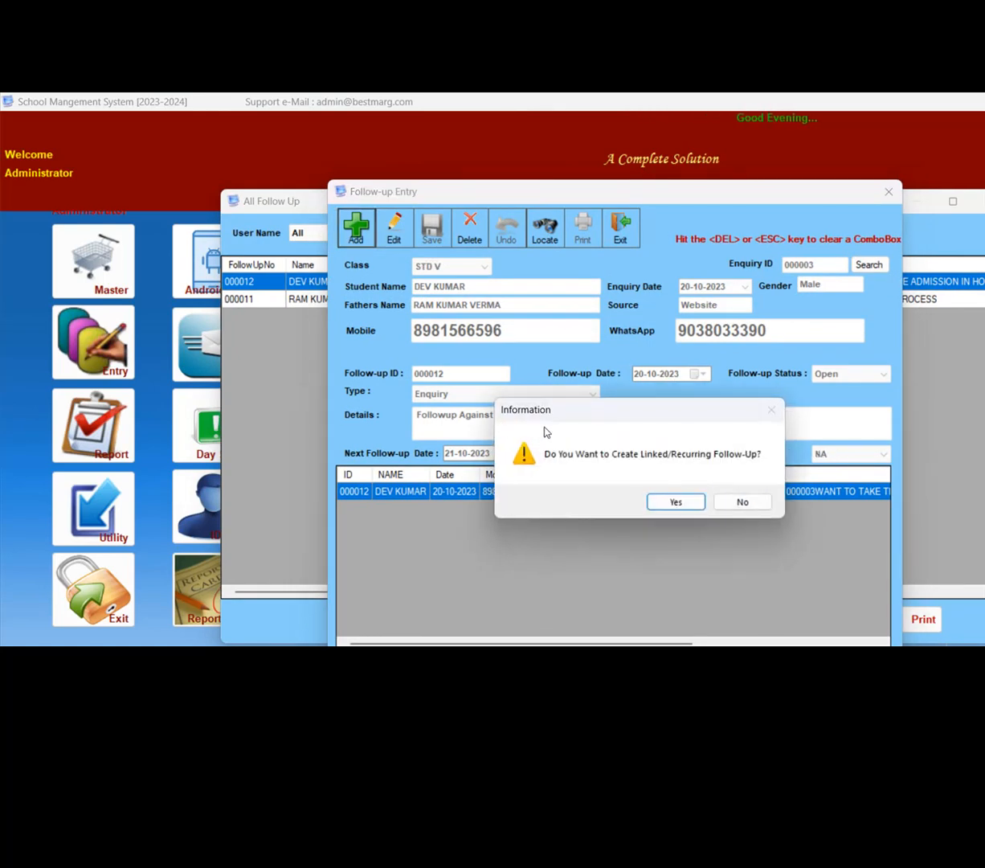
pyautogui.press('Return')
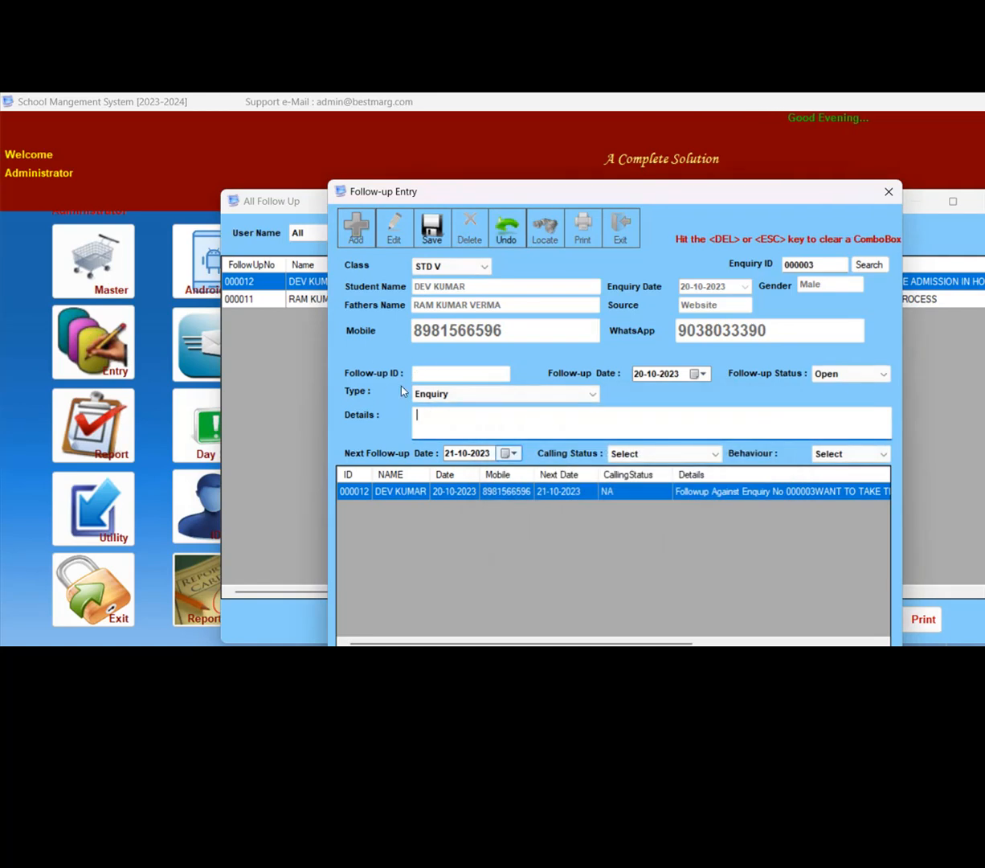
# - Set the next follow-up date to 22-10-2023 and the calling status to Ringing
pyautogui.click(510, 453)
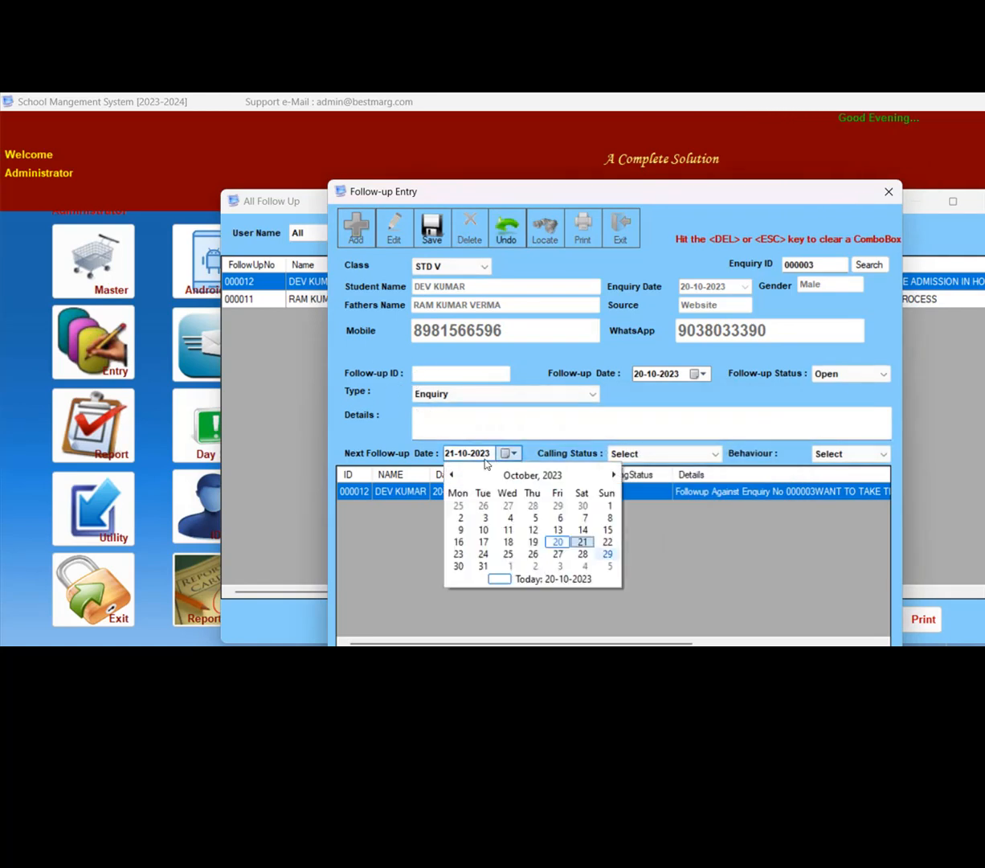
pyautogui.press('Return')
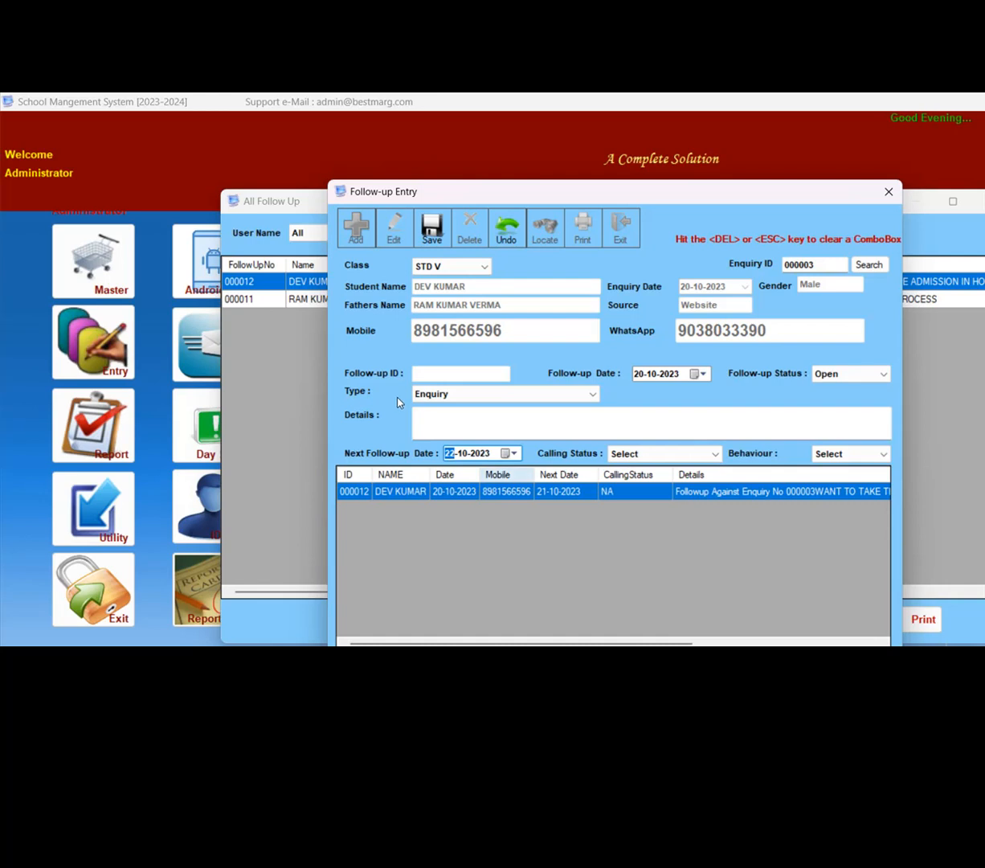
pyautogui.press('Return')
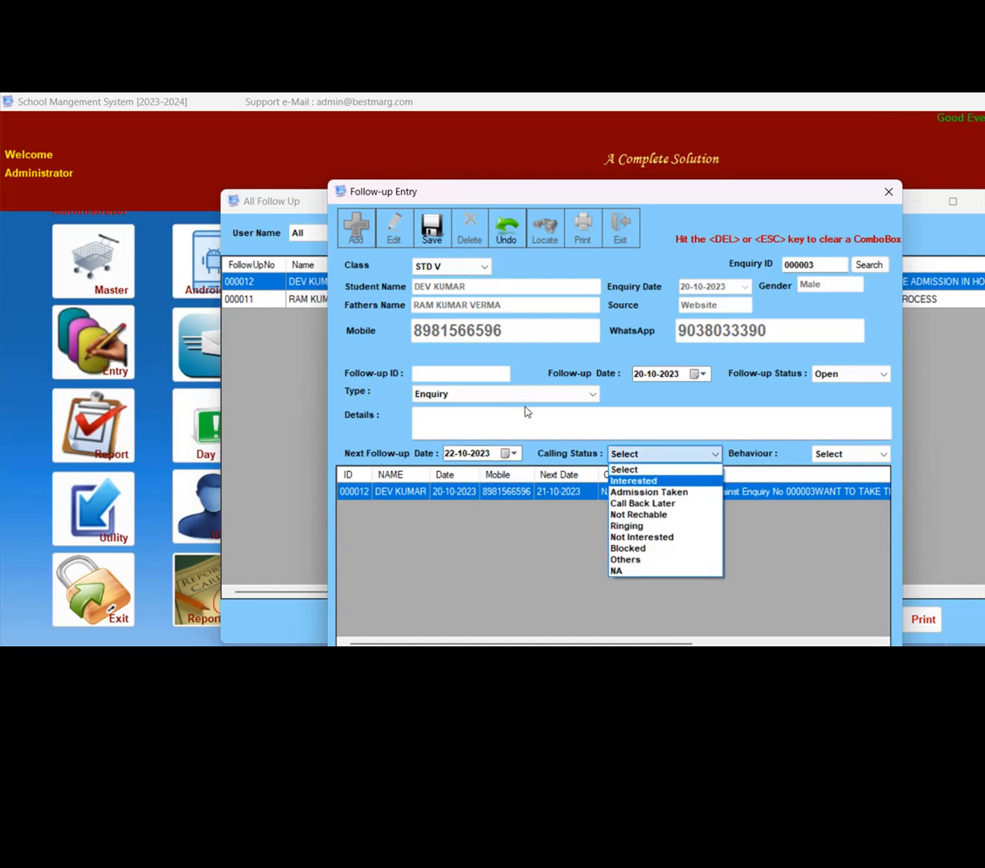
pyautogui.press('Down')
pyautogui.press('Down')
pyautogui.press('Down')
pyautogui.press('Down')
pyautogui.press('Down')
pyautogui.press('Down')
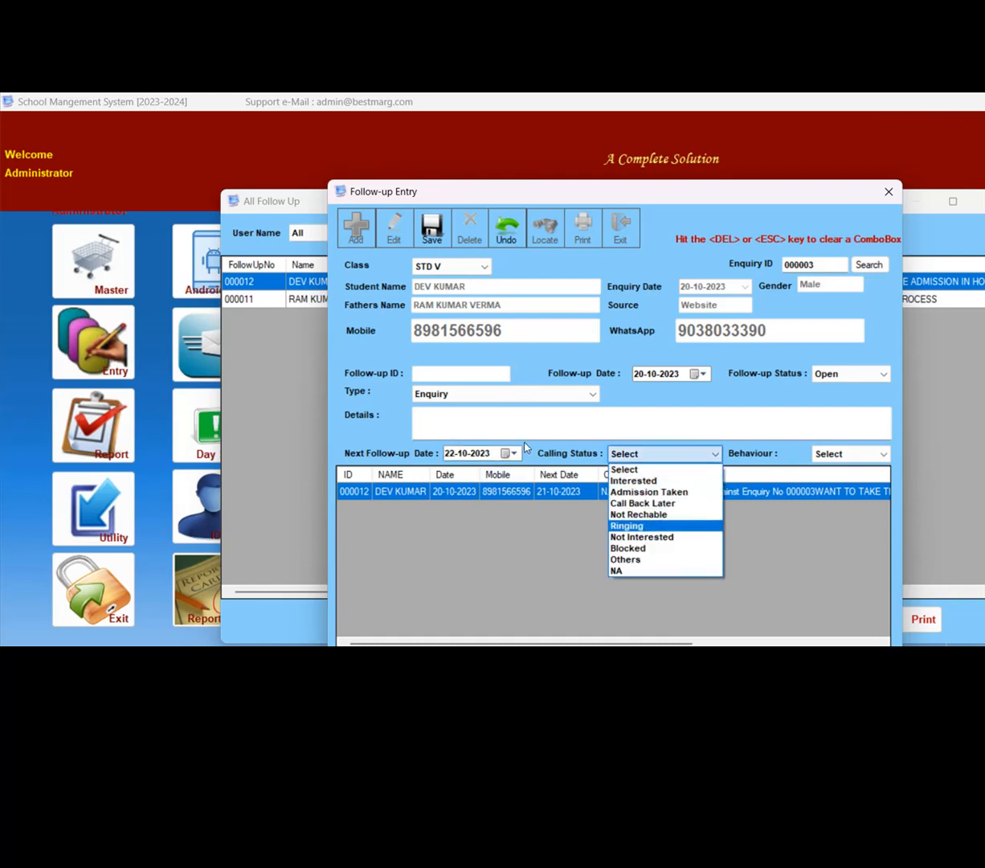
pyautogui.press('Up')
pyautogui.press('Up')
pyautogui.press('Up')
pyautogui.press('Down')
pyautogui.press('Return')
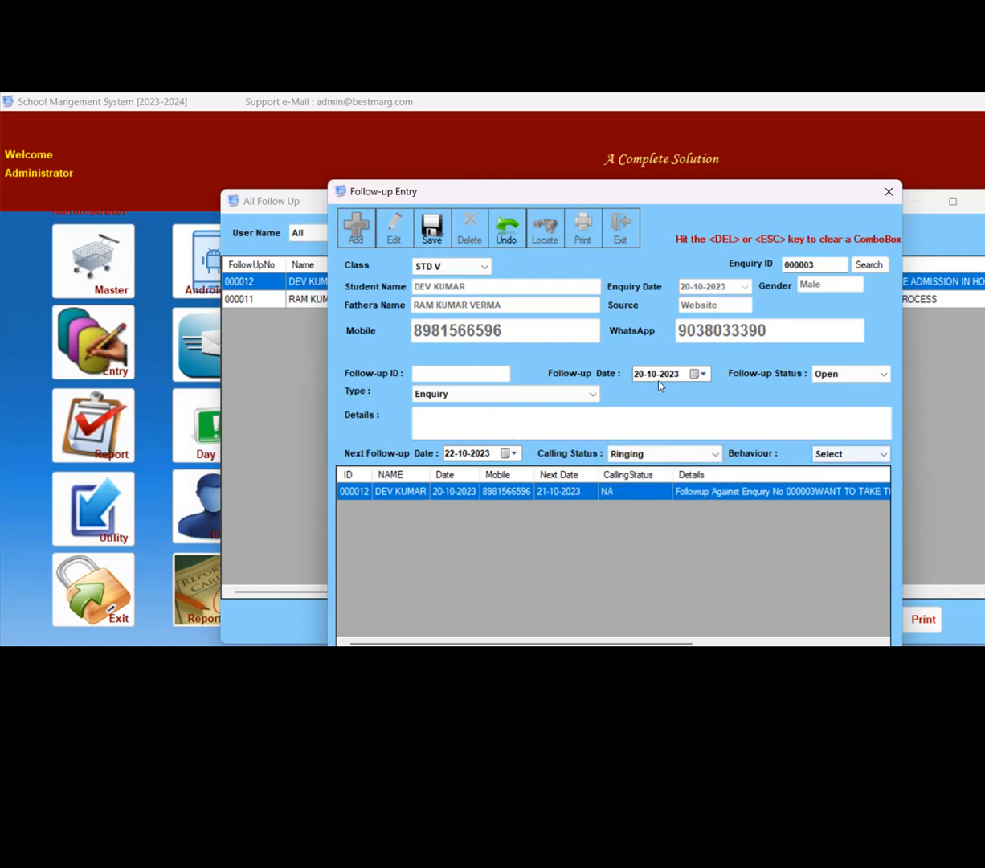
# - Set the behaviour to NA and save the follow-up with its details left blank
pyautogui.press('Down')
pyautogui.press('Down')
pyautogui.press('Down')
pyautogui.press('Down')
pyautogui.press('Down')
pyautogui.press('Down')
pyautogui.press('Down')
pyautogui.press('Return')
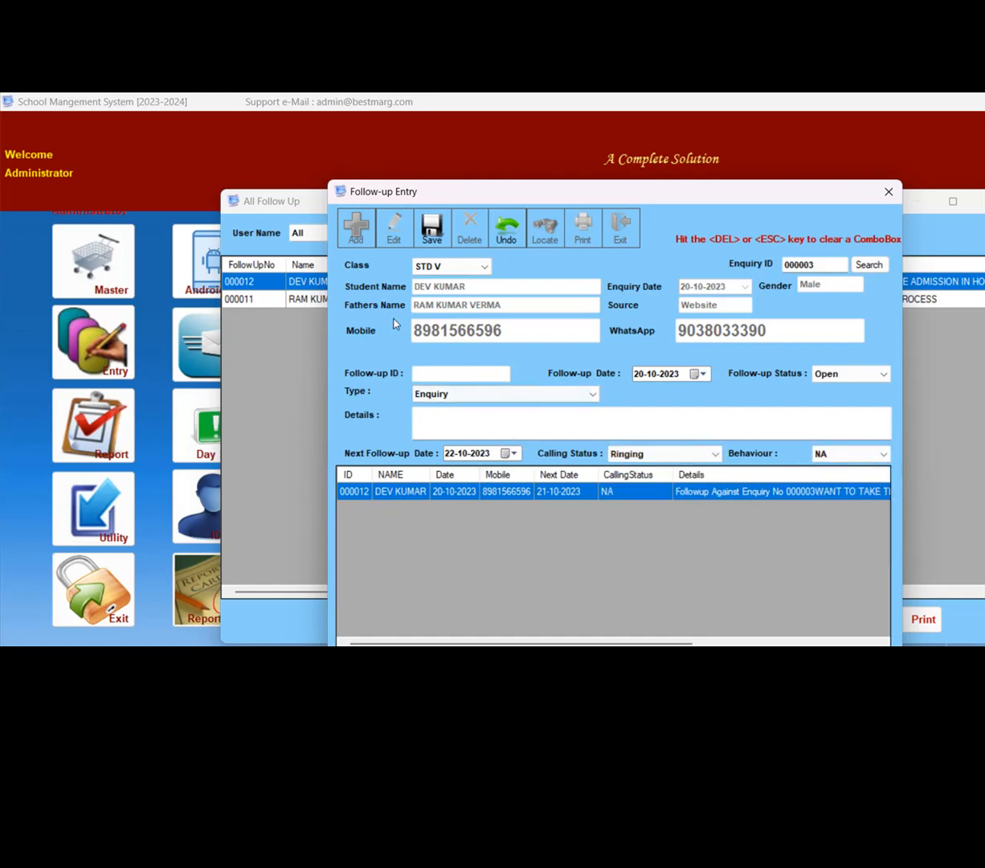
pyautogui.click(432, 228)
pyautogui.press('Return')
pyautogui.press('Return')
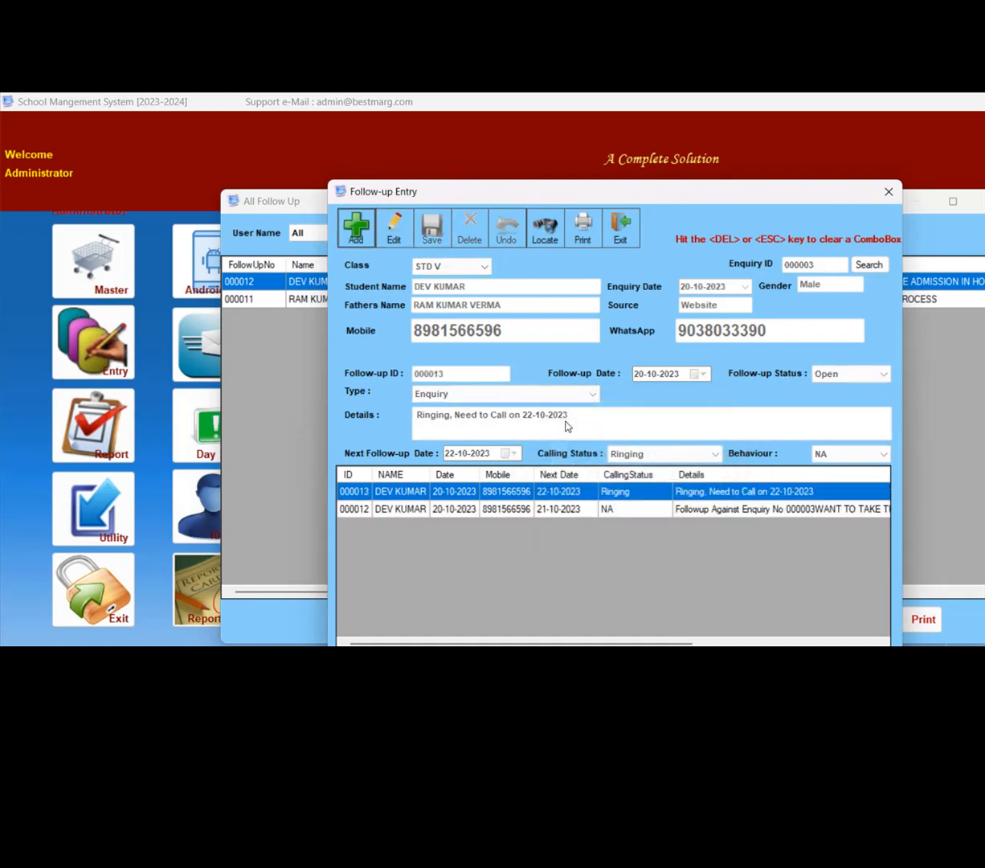
# - Close the follow-up entry and the All Follow Up list, and open the Pending Data list
pyautogui.click(889, 192)
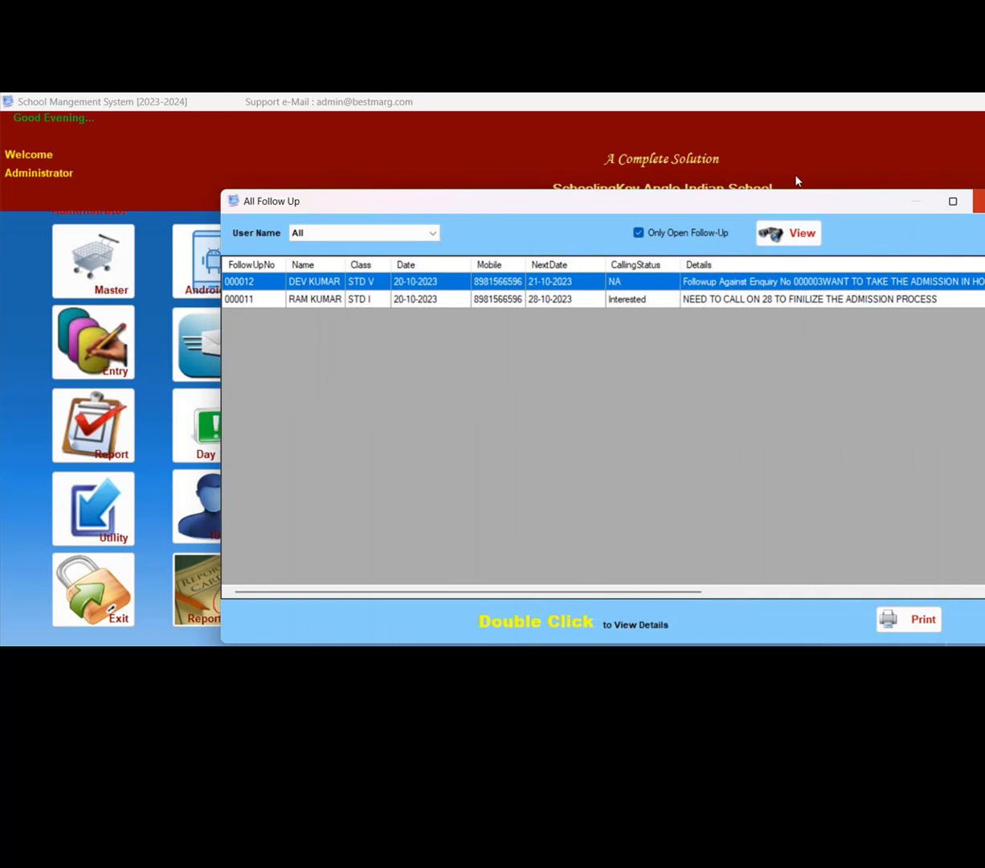
pyautogui.click(979, 201)
pyautogui.click(297, 256)
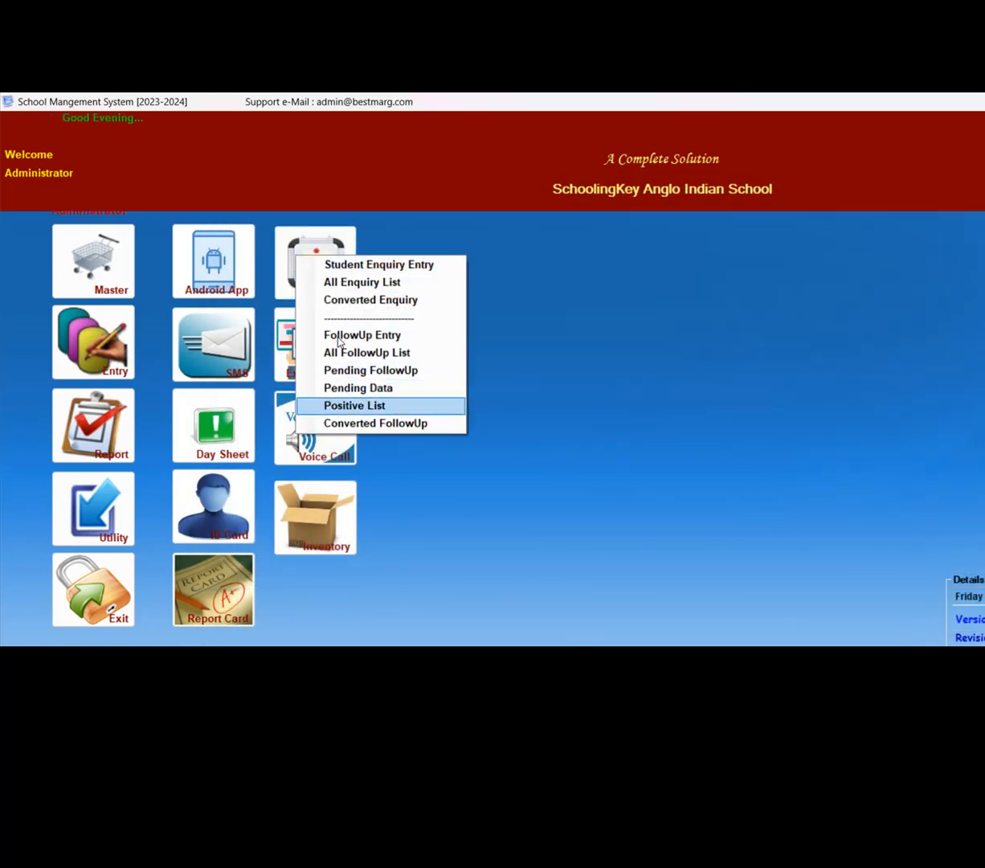
pyautogui.press('Up')
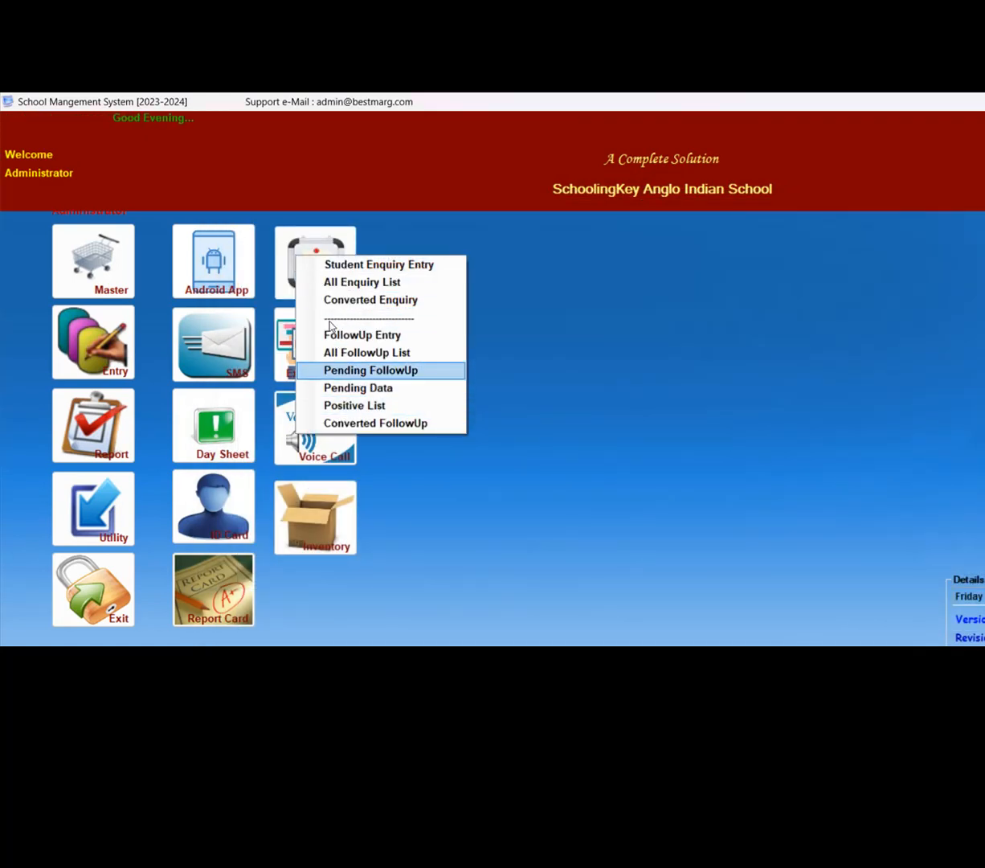
pyautogui.press('Down')
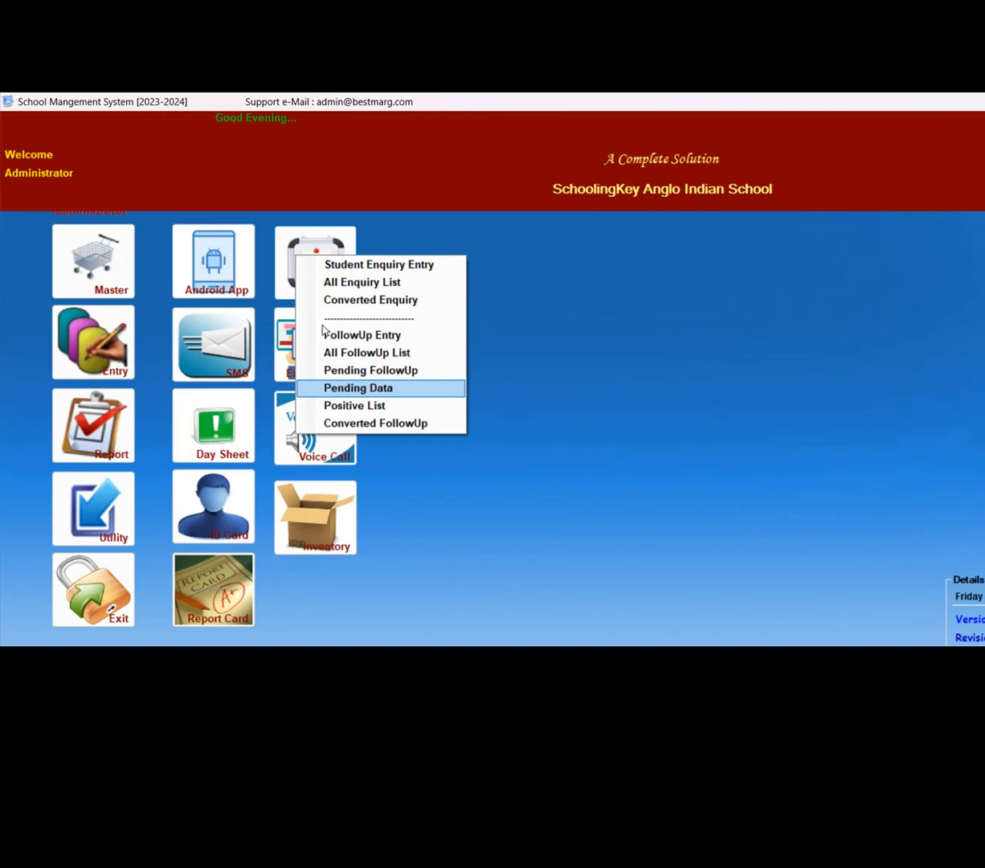
pyautogui.press('Return')
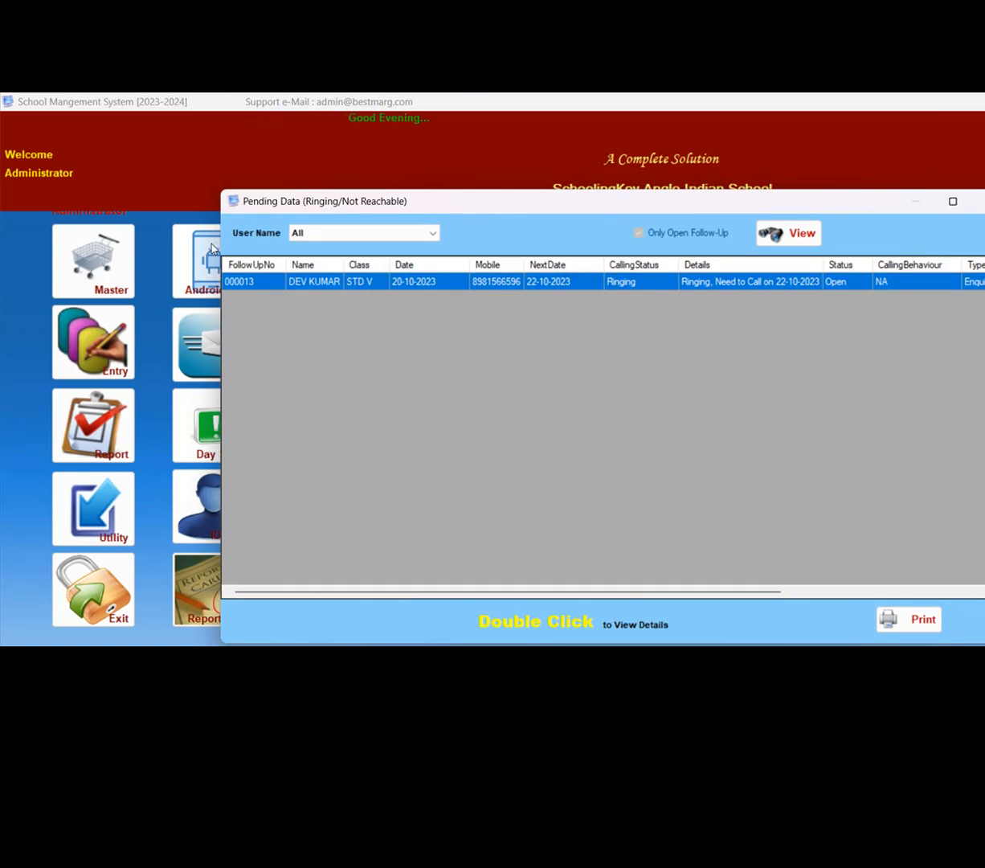
# - Open the STD V follow-up with Ringing status and start a linked follow-up record for it
pyautogui.doubleClick(246, 281)
pyautogui.click(356, 228)
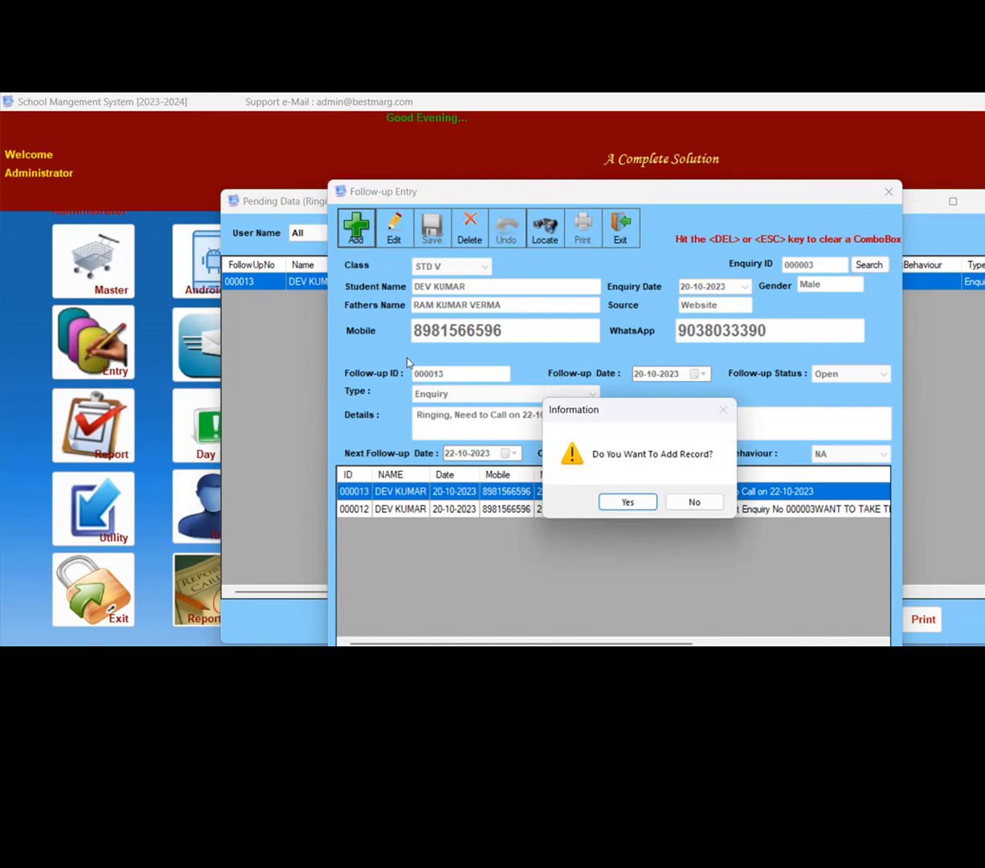
pyautogui.press('Return')
pyautogui.press('Return')
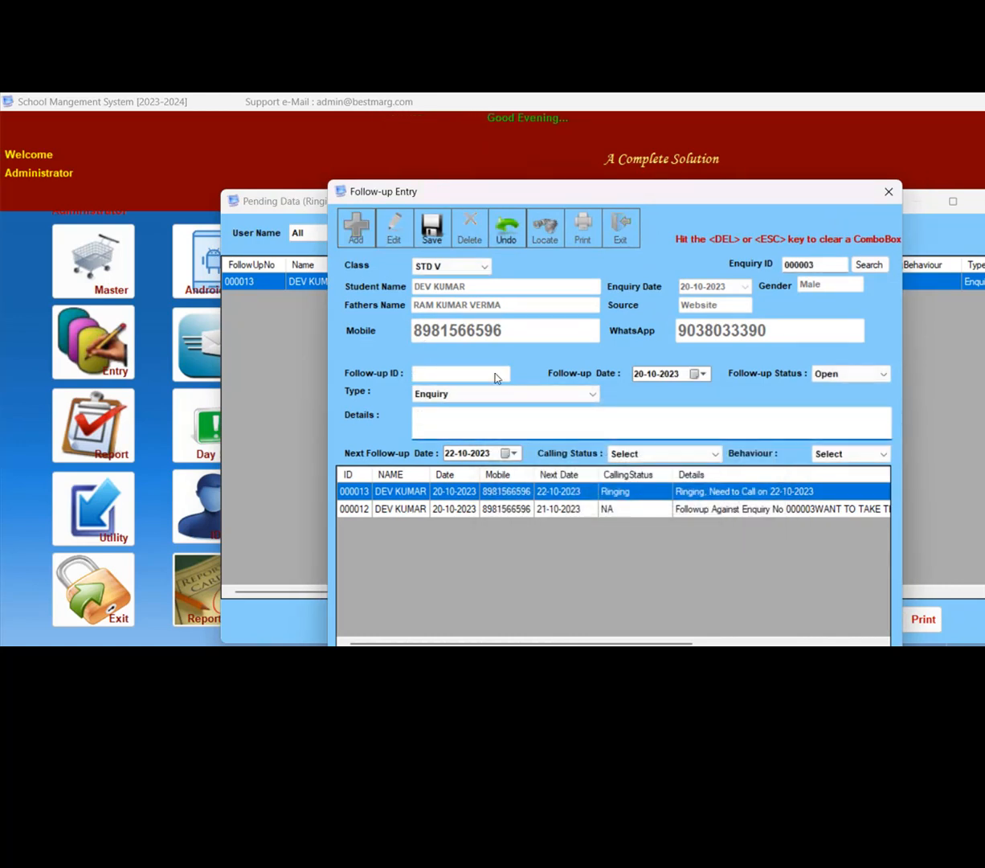
# - Set the follow-up's calling status to Interested and its behaviour to Good
pyautogui.click(646, 455)
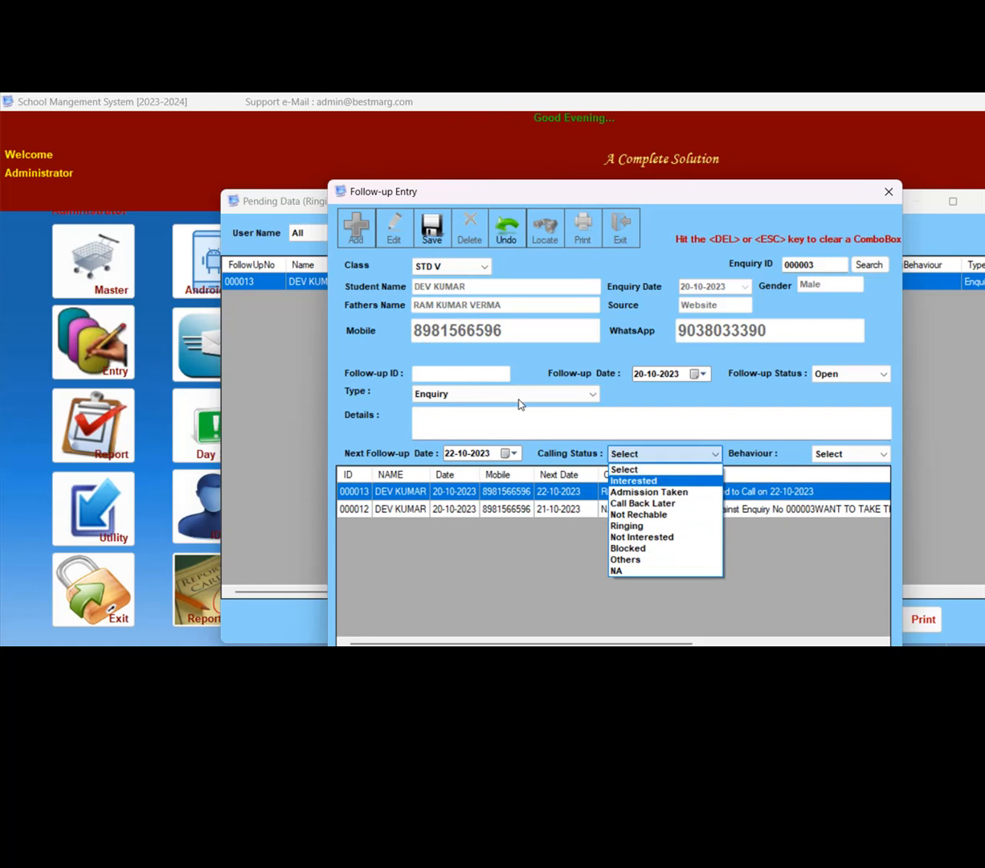
pyautogui.click(634, 480)
pyautogui.click(851, 454)
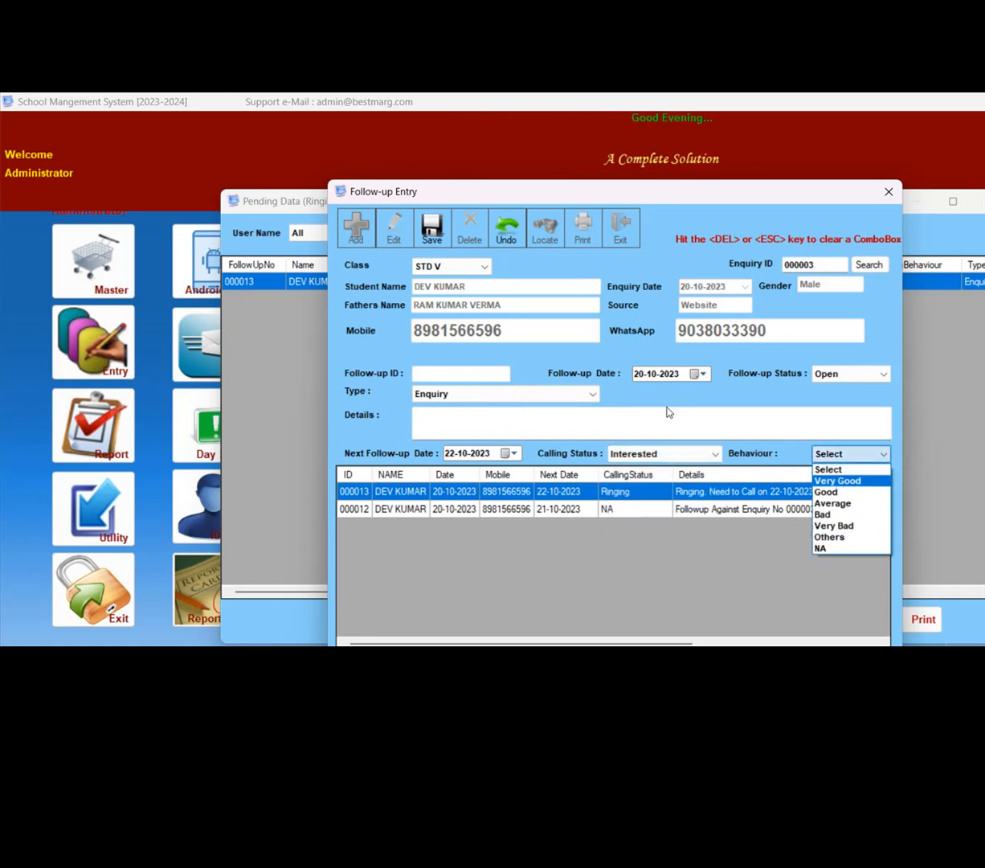
pyautogui.click(838, 492)
# - Enter the details "CLIENT Told me to call on 22th of oct" and save the follow-up
pyautogui.click(722, 415)
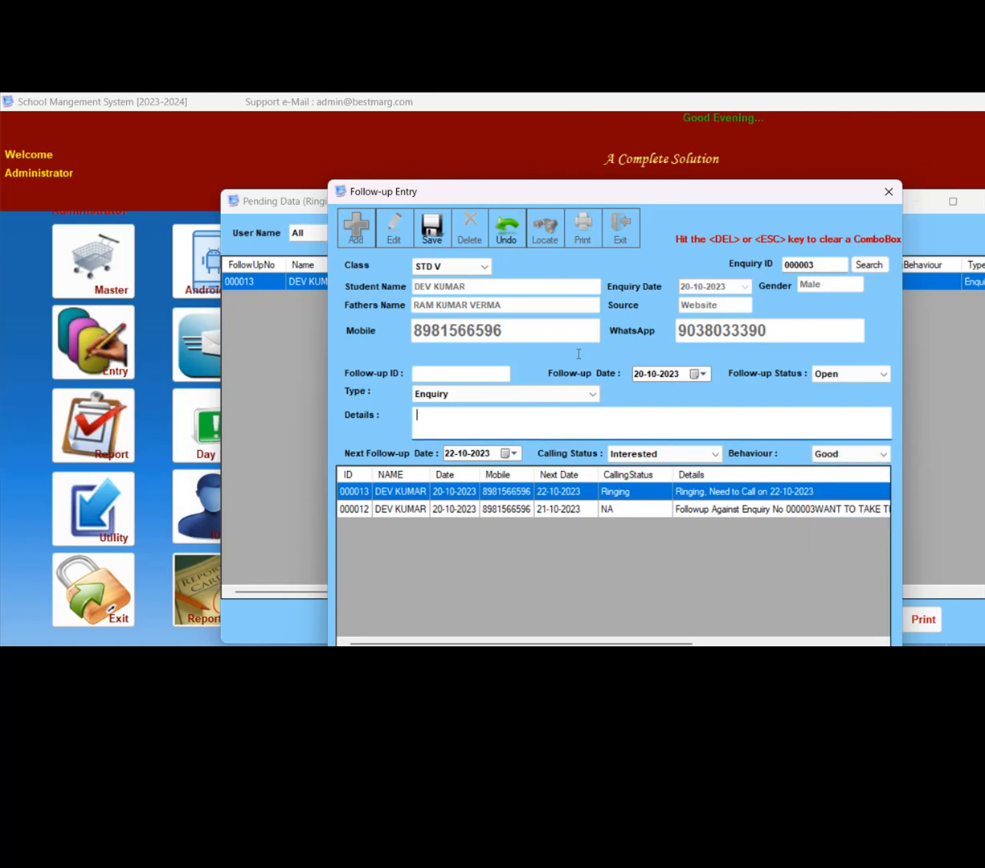
pyautogui.write('CLIENT TO')
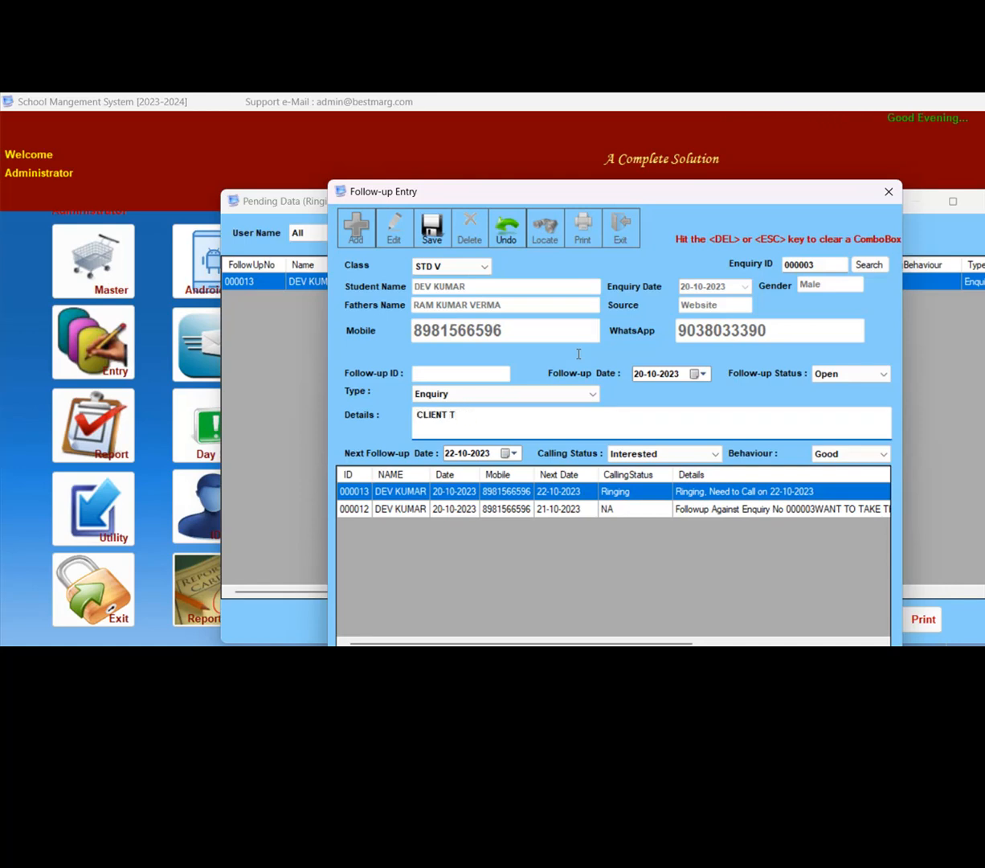
pyautogui.write('old me to call on 22th of oct')
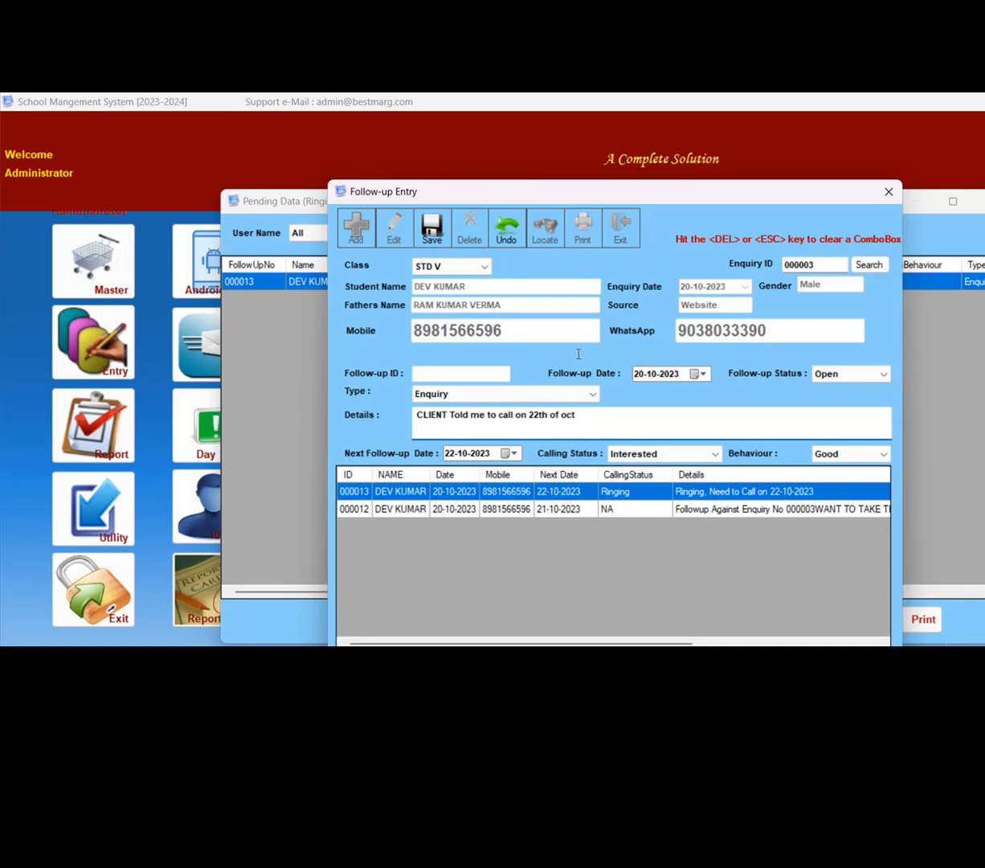
pyautogui.click(432, 228)
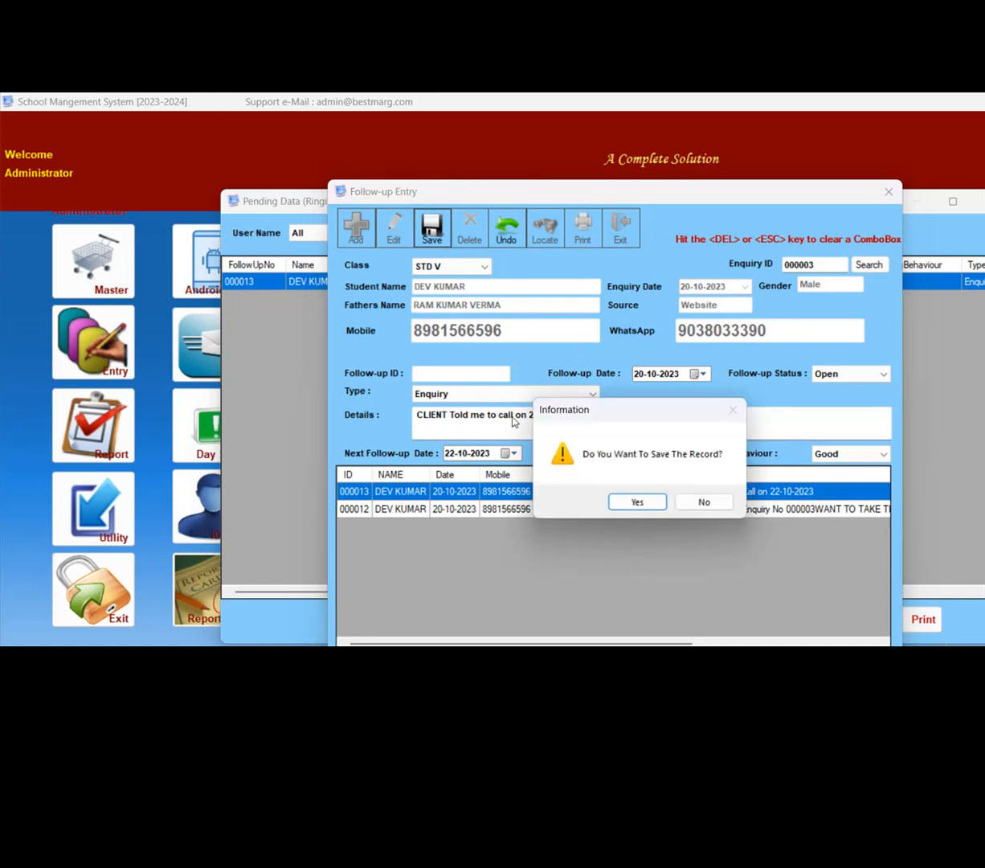
pyautogui.press('Return')
pyautogui.press('Return')
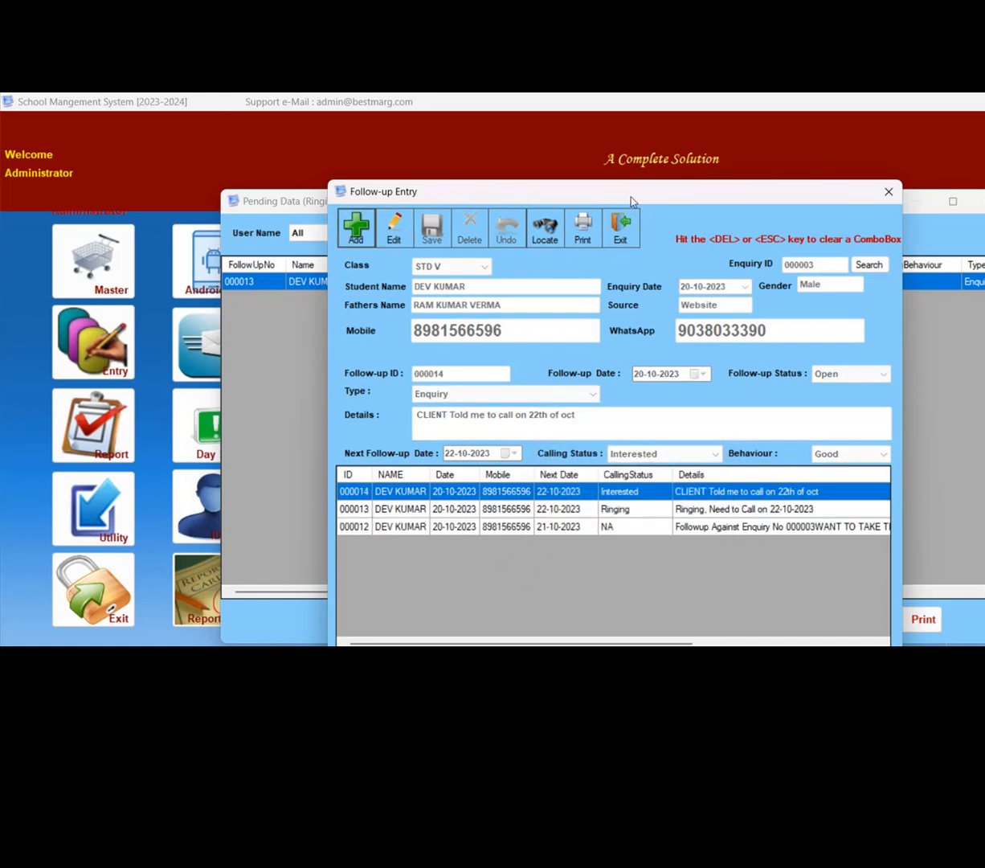
# - Close the follow-up entry and the Pending Data list, and open the Positive List of follow-ups
pyautogui.click(621, 229)
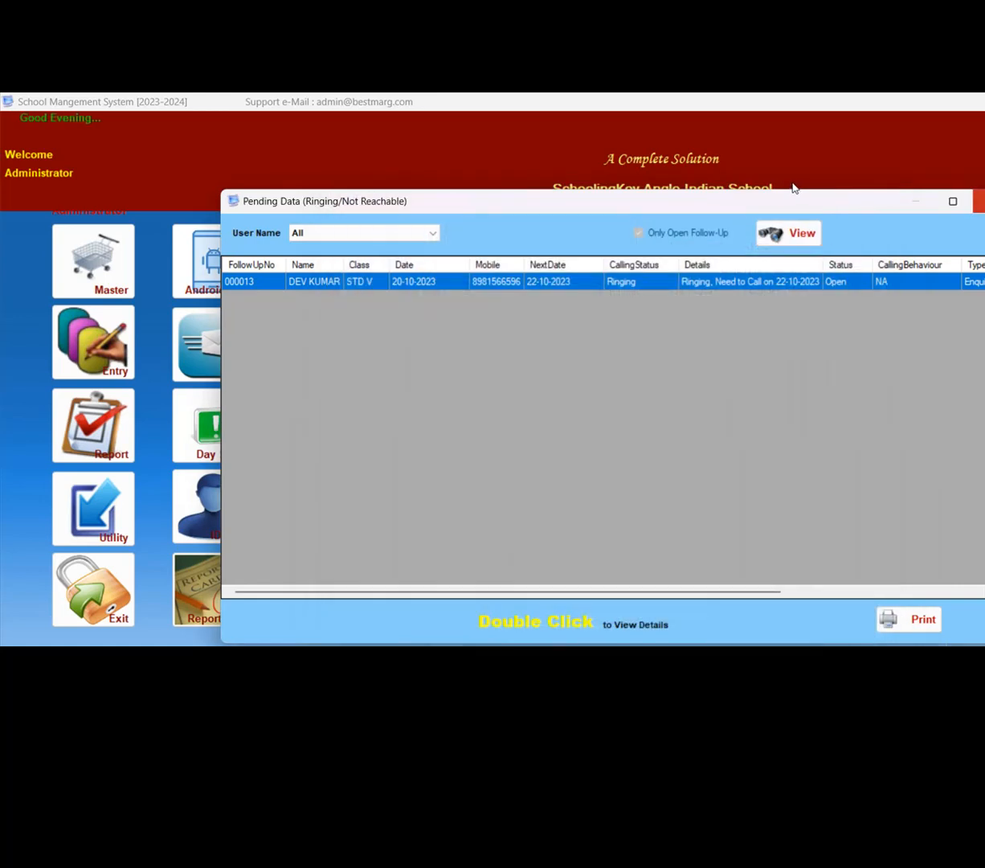
pyautogui.click(980, 201)
pyautogui.click(339, 263)
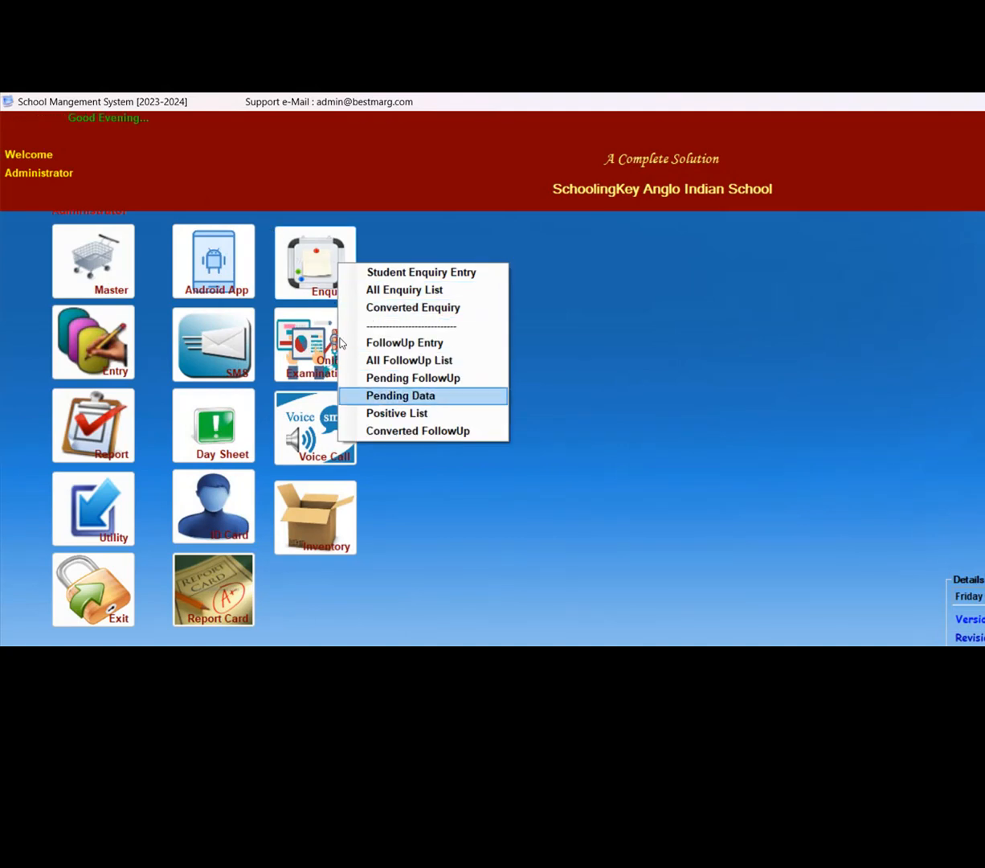
pyautogui.press('Down')
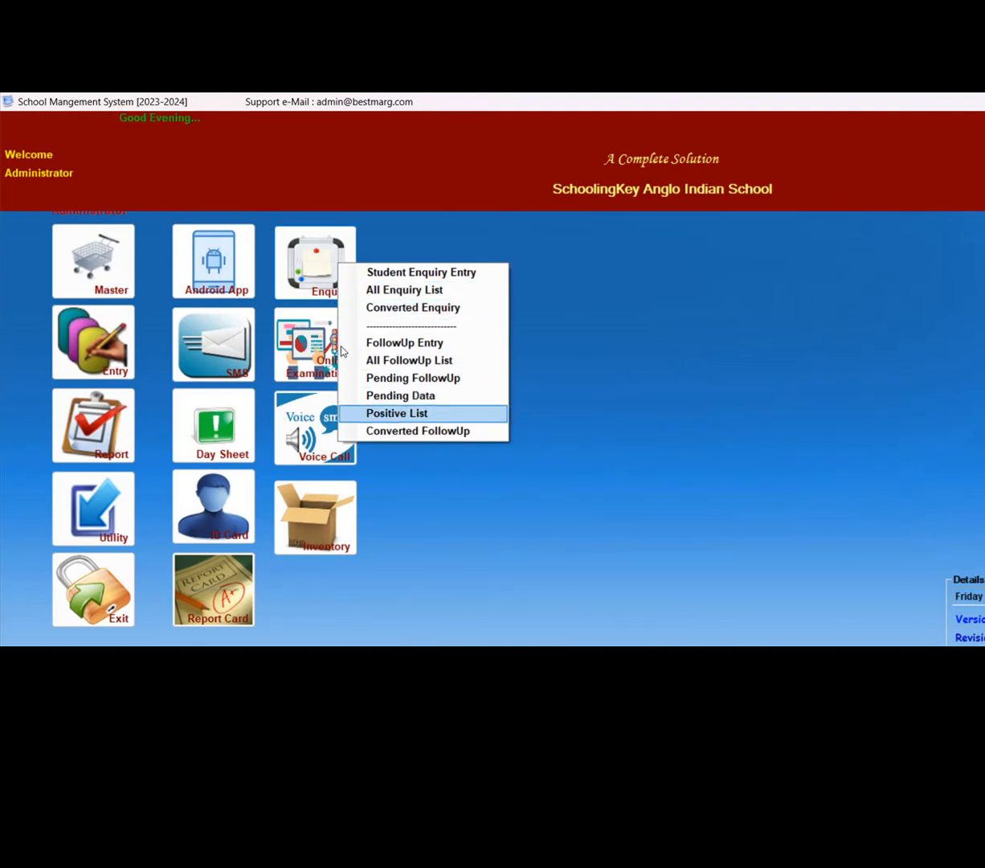
pyautogui.press('Return')
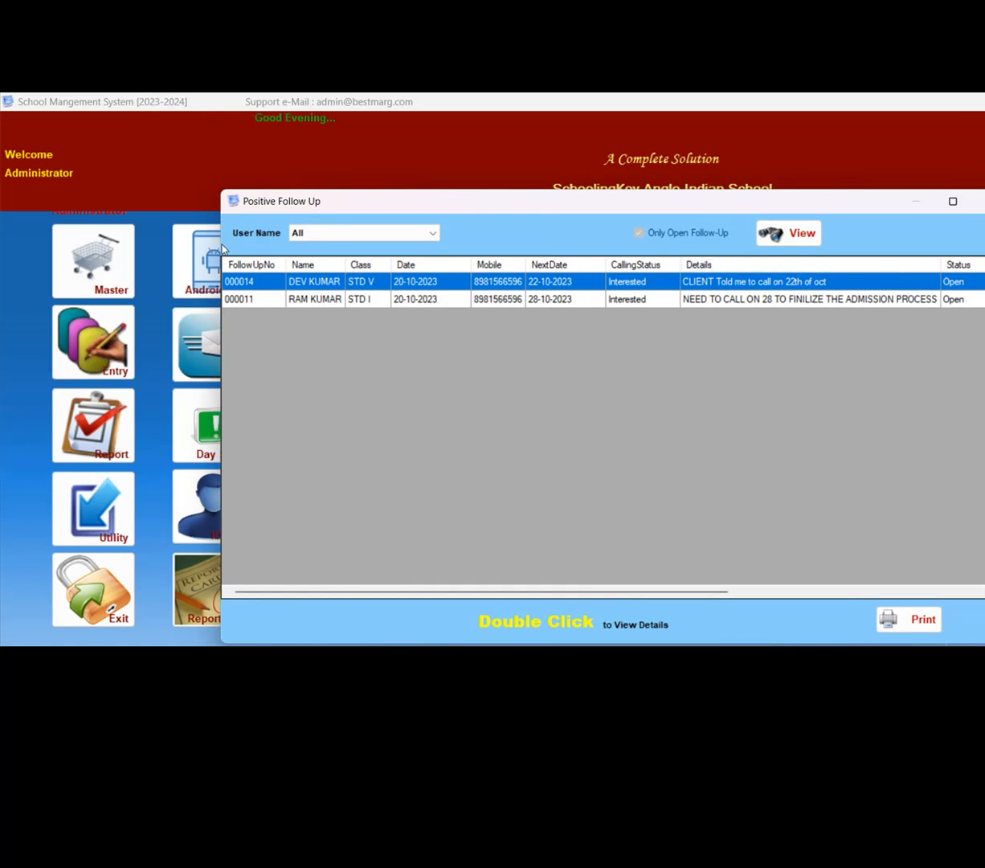
# - Open the STD V follow-up with Interested status and start a linked follow-up record for it
pyautogui.press('Return')
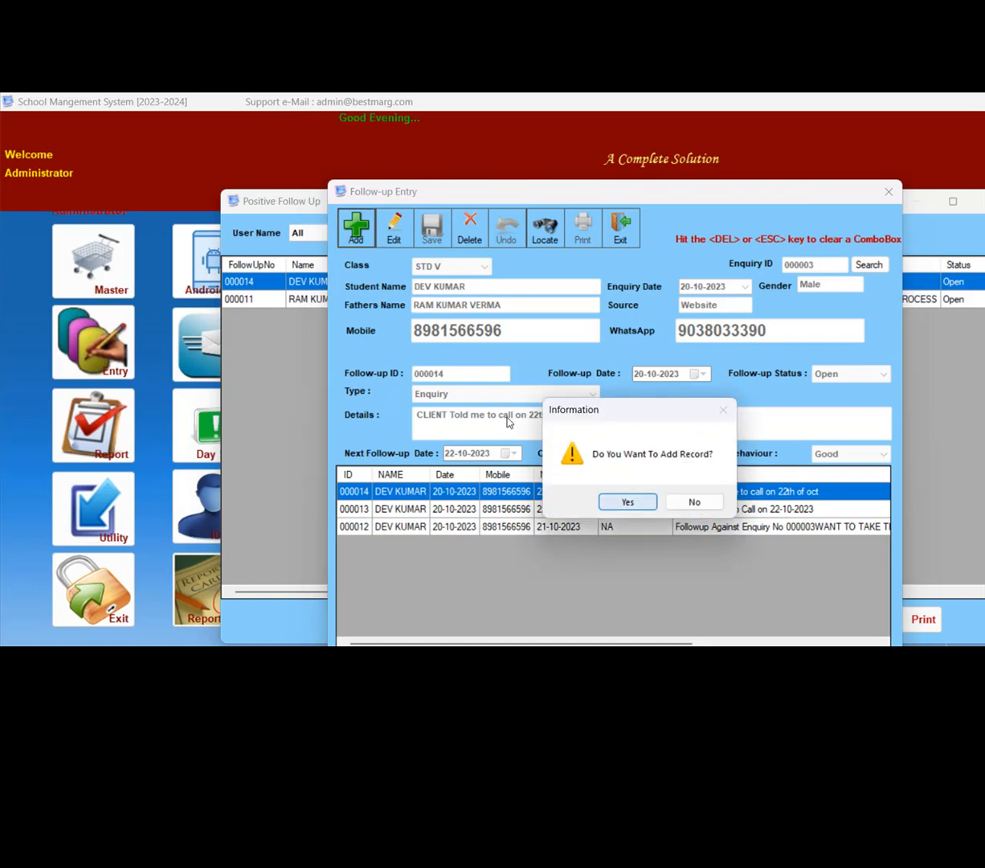
pyautogui.press('Return')
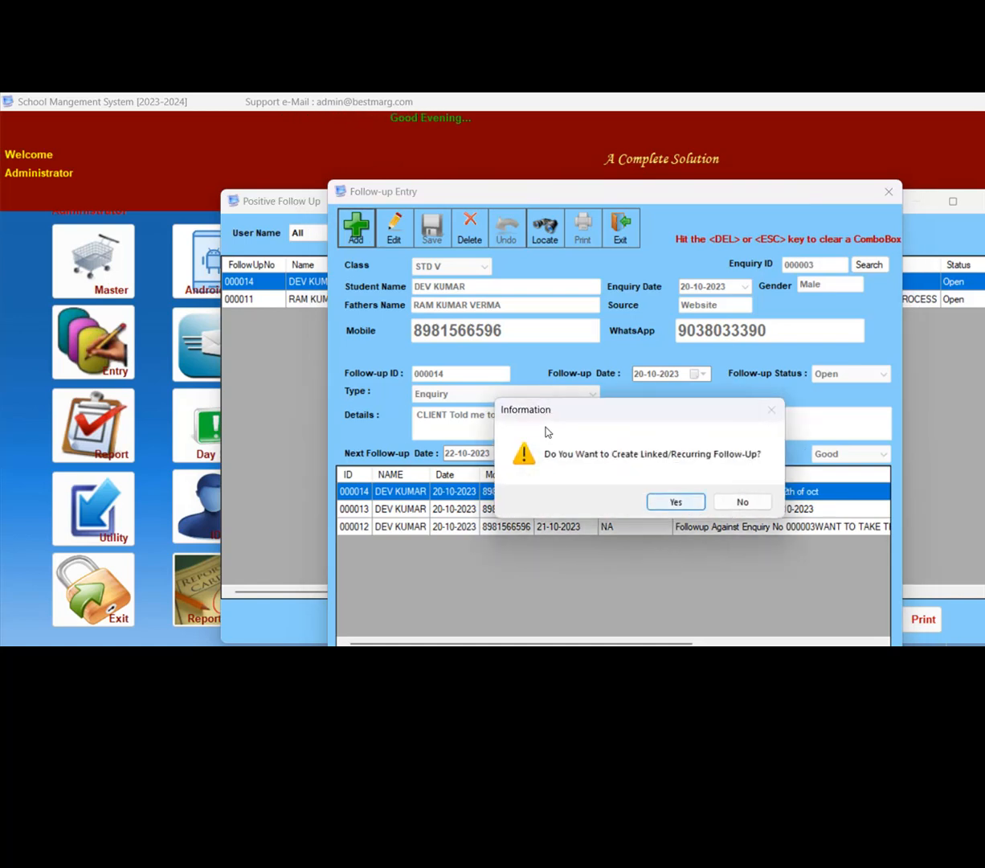
pyautogui.press('Return')
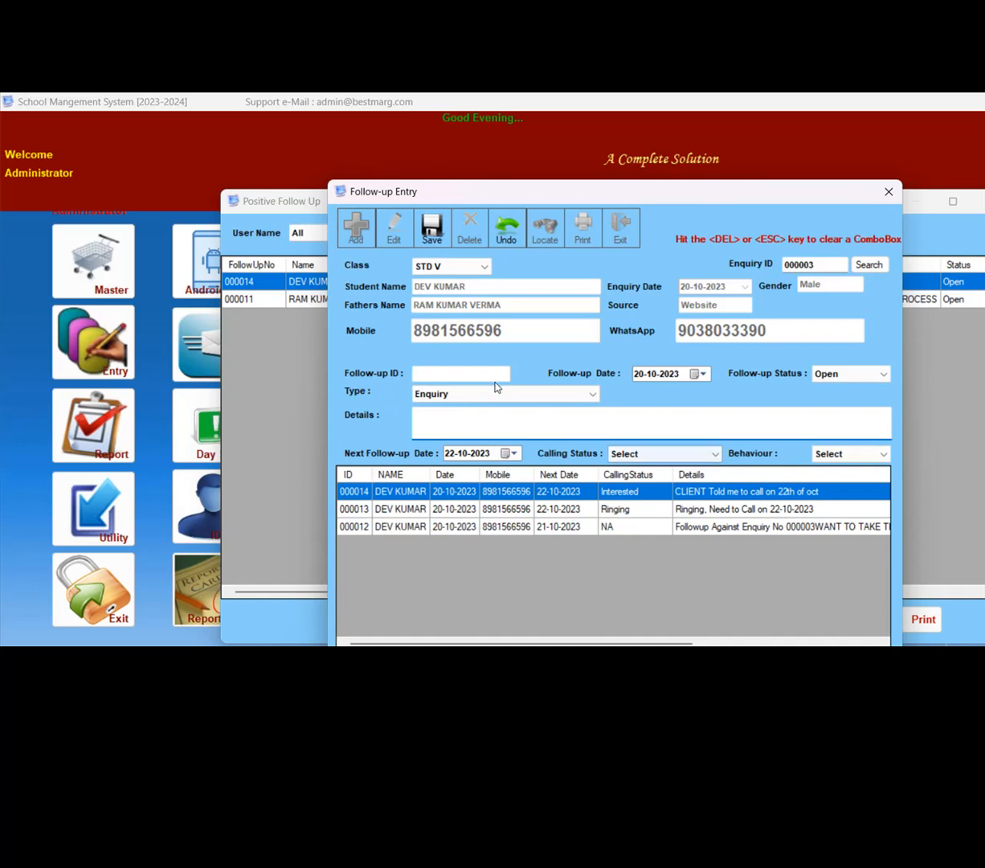
# - Set the new follow-up's calling status to Admission Taken and its behaviour to Very Good
pyautogui.click(626, 454)
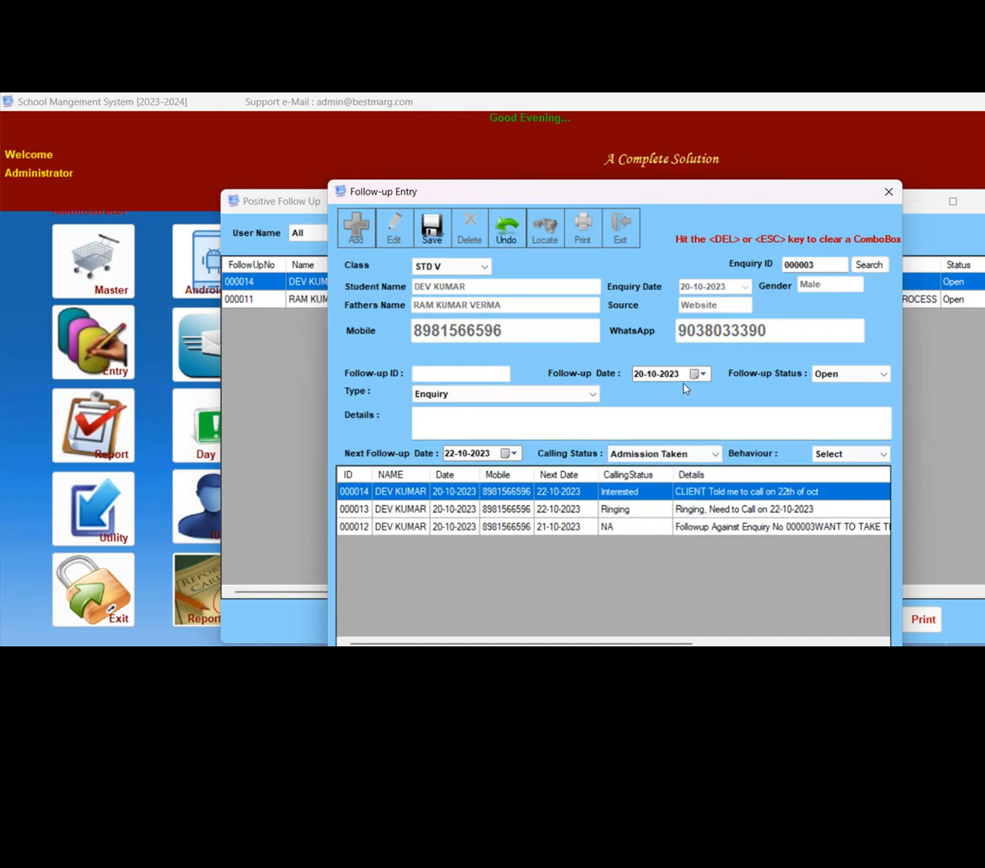
pyautogui.click(852, 454)
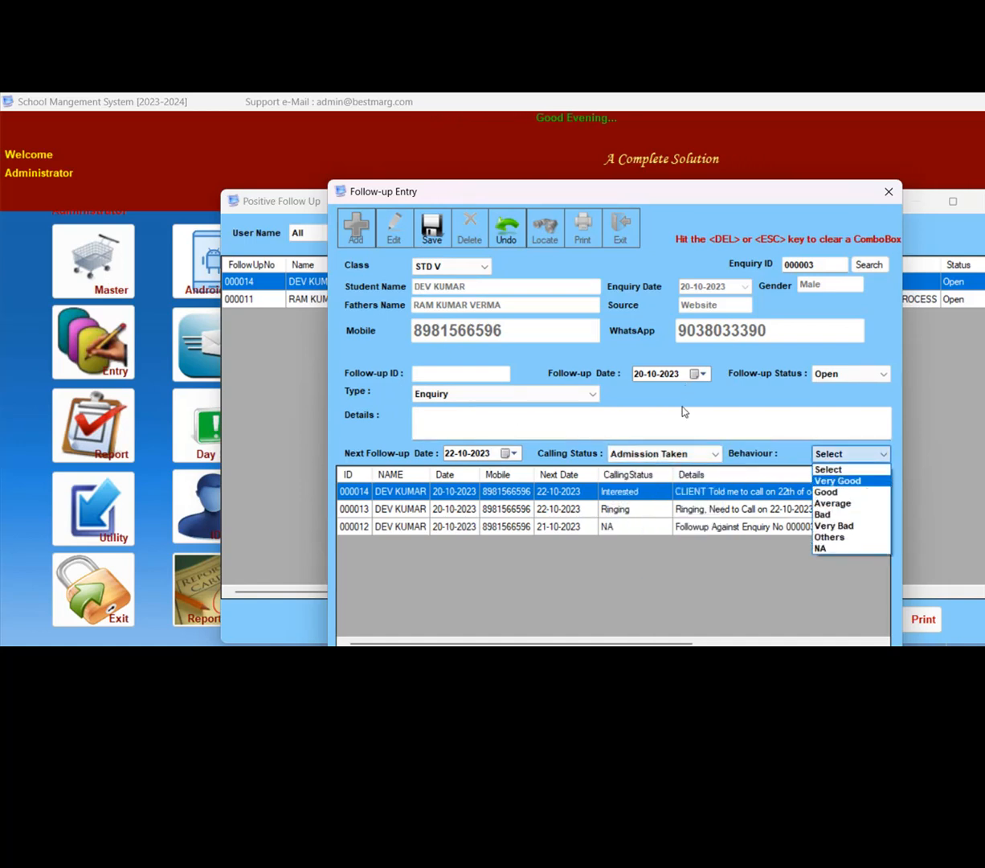
pyautogui.click(852, 481)
# - Enter the details "client has taken the admission on hostel" and save the follow-up
pyautogui.click(623, 422)
pyautogui.write('client has taken the admission on')
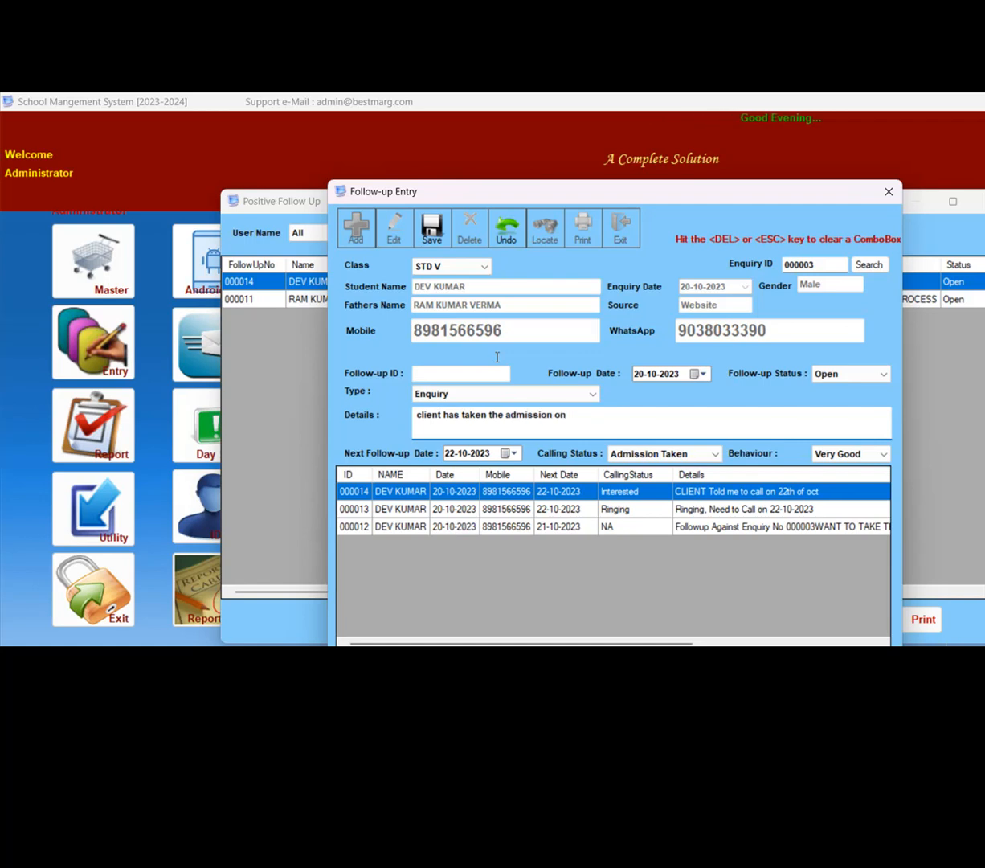
pyautogui.write(' hostel')
pyautogui.click(431, 229)
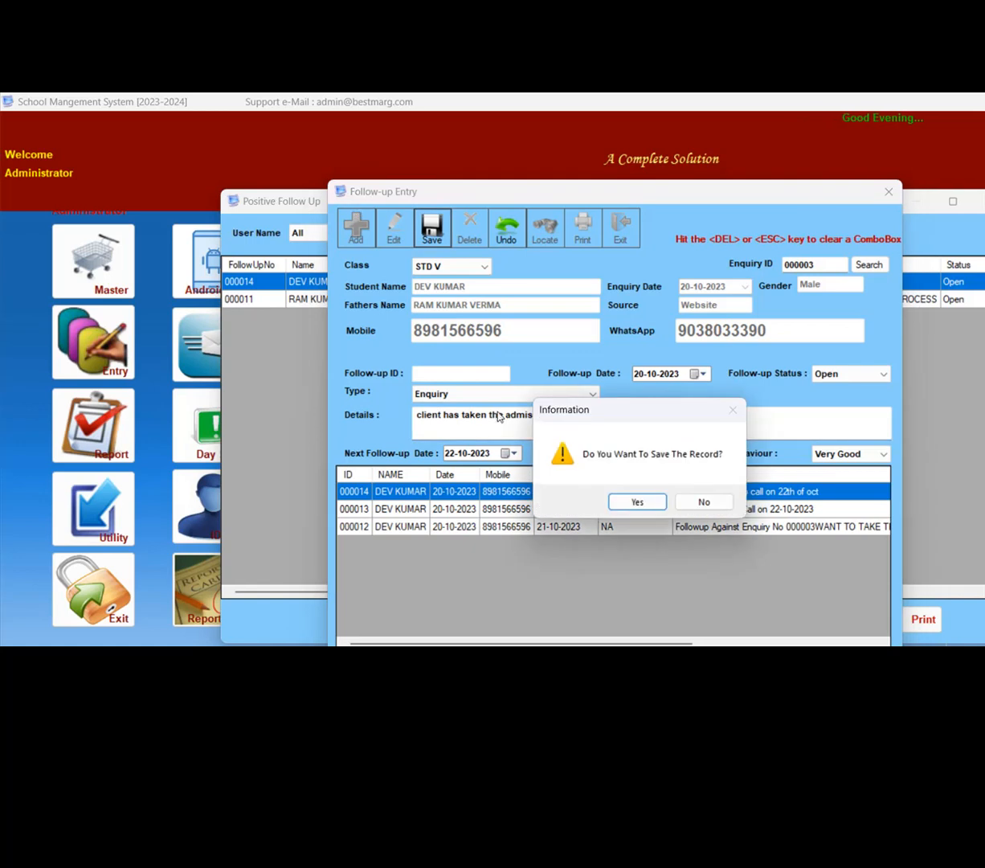
pyautogui.press('Return')
pyautogui.press('Return')
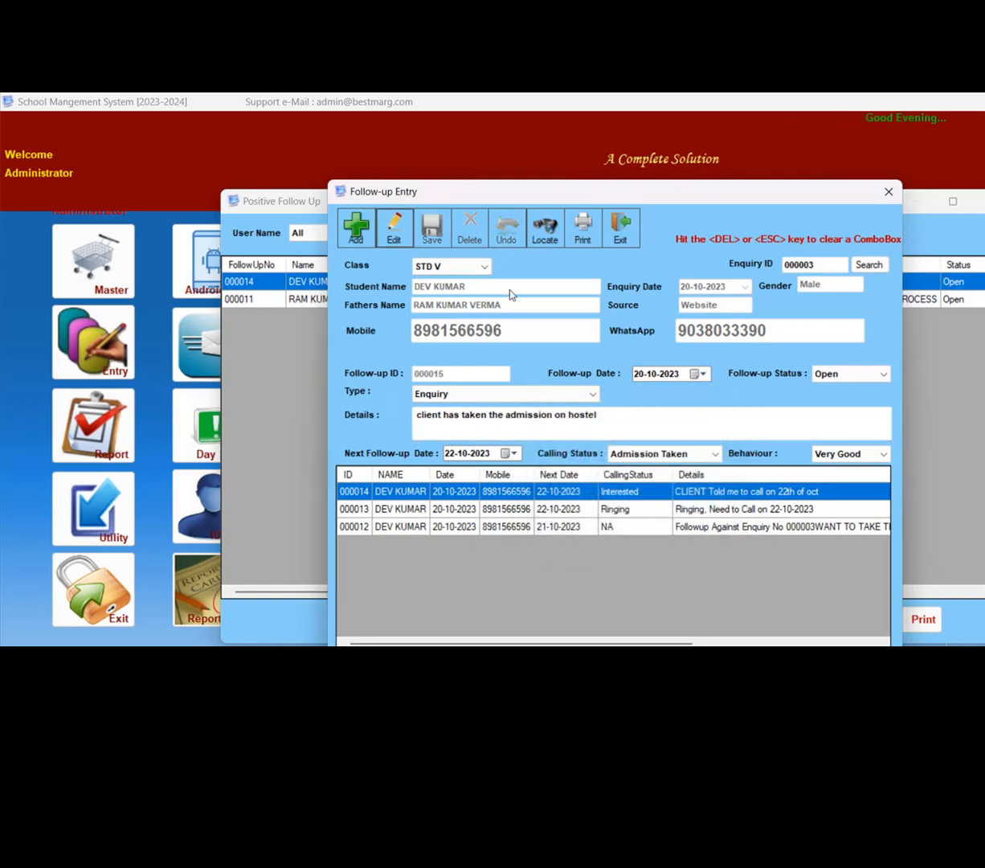
# - Close the follow-up entry and the Positive Follow Up list, and open the Converted FollowUp list
pyautogui.click(621, 230)
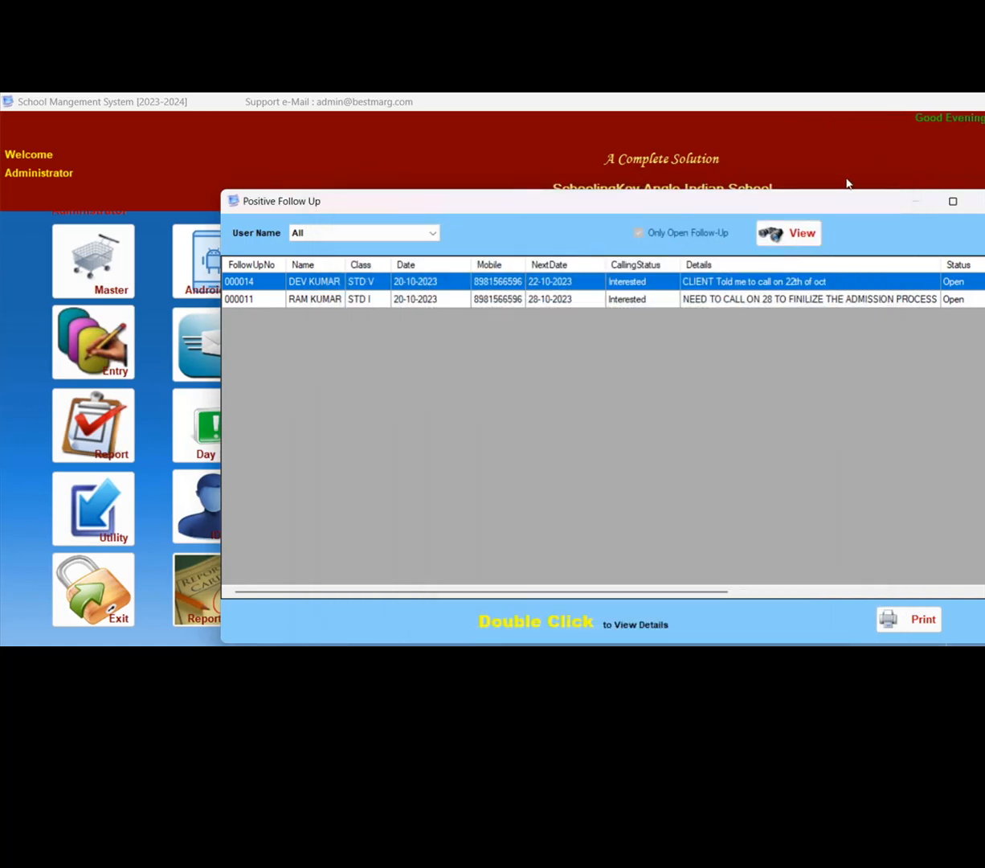
pyautogui.click(980, 202)
pyautogui.click(320, 269)
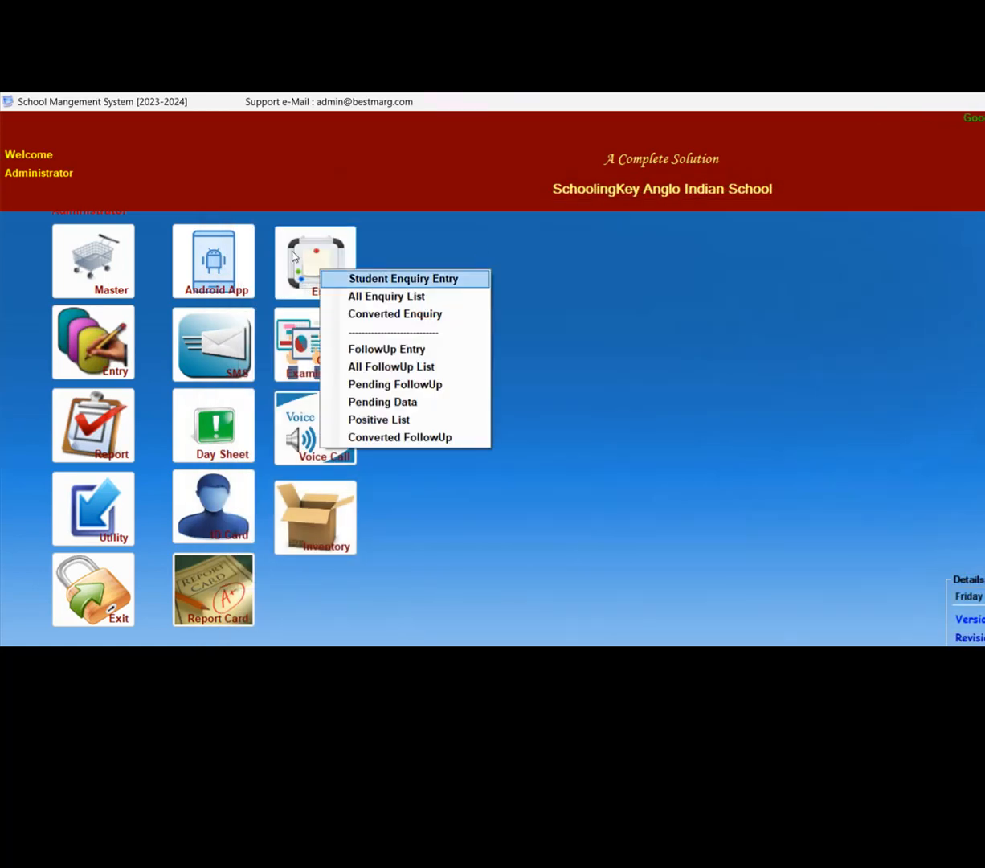
pyautogui.press('Return')
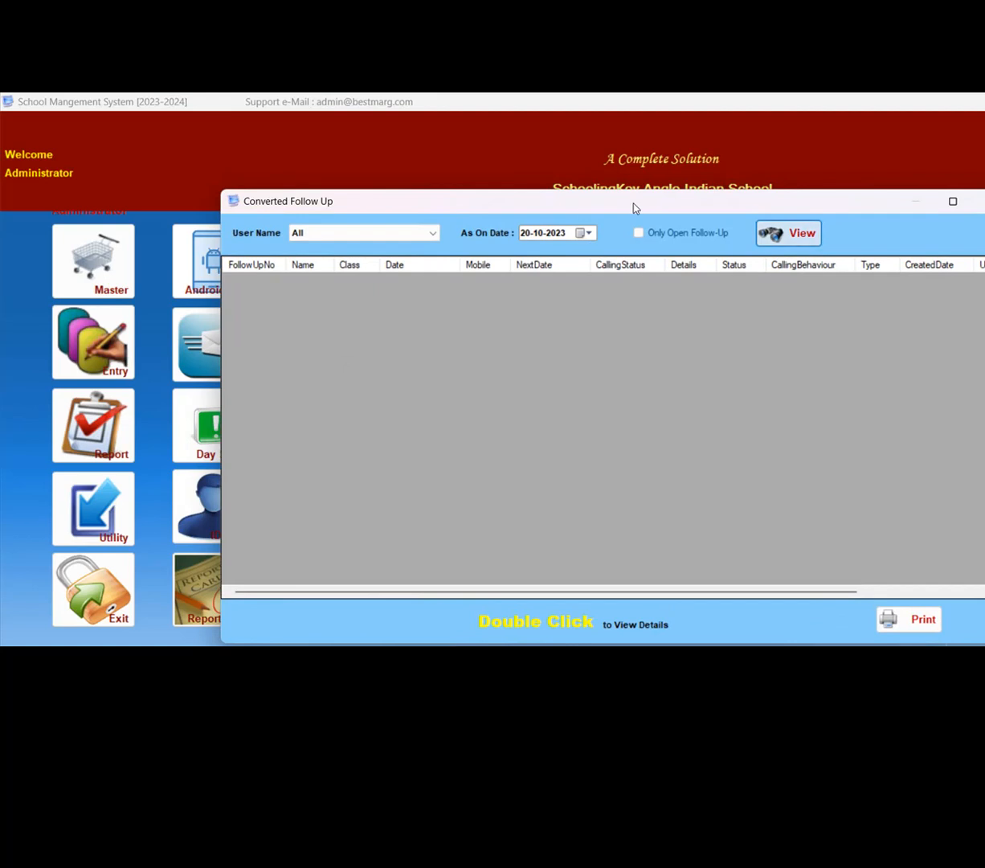
# - Set the As On Date to 05-11-2023 and view the converted follow-ups for all users
pyautogui.click(589, 233)
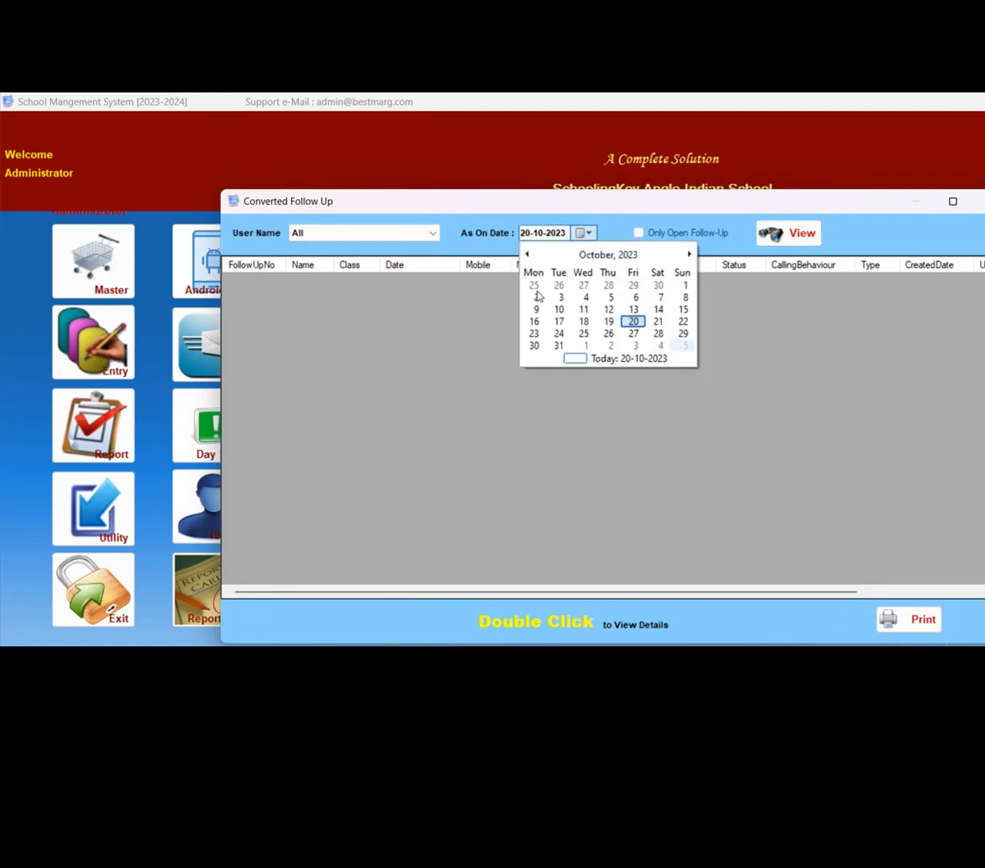
pyautogui.click(686, 346)
pyautogui.click(788, 234)
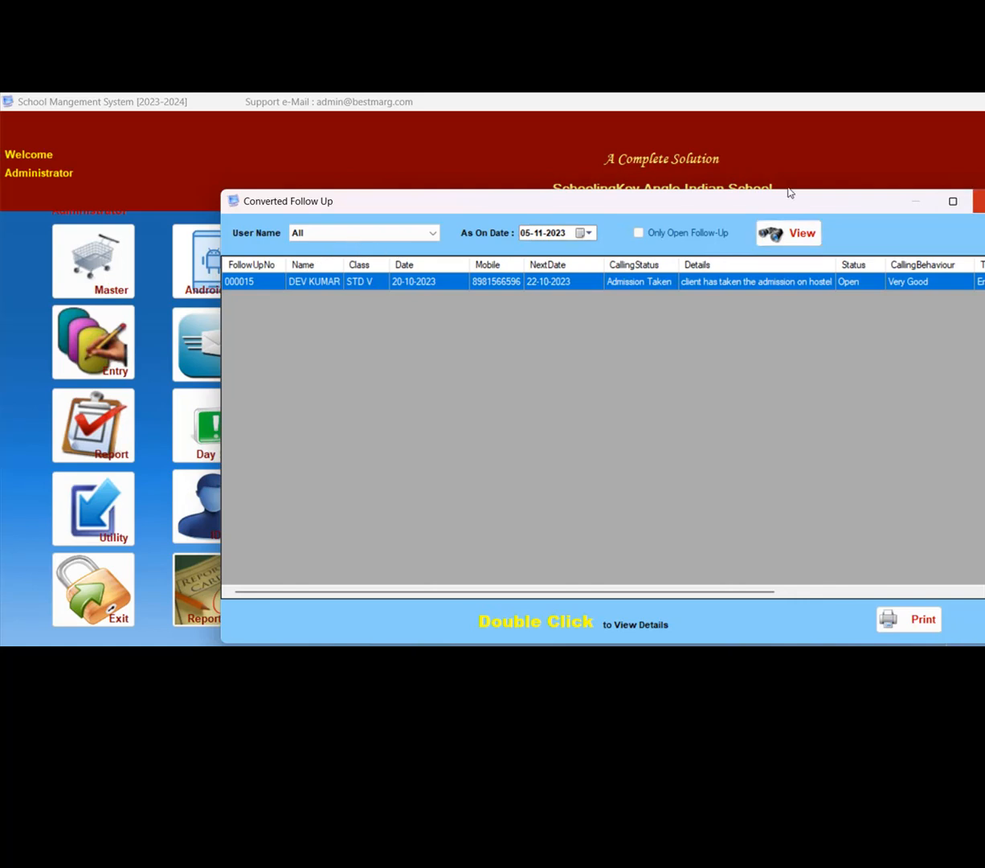
# - Replace the Converted Follow Up list with the All Enquiry List and view the follow-ups of its STD V enquiry
pyautogui.click(979, 200)
pyautogui.click(285, 229)
pyautogui.click(422, 281)
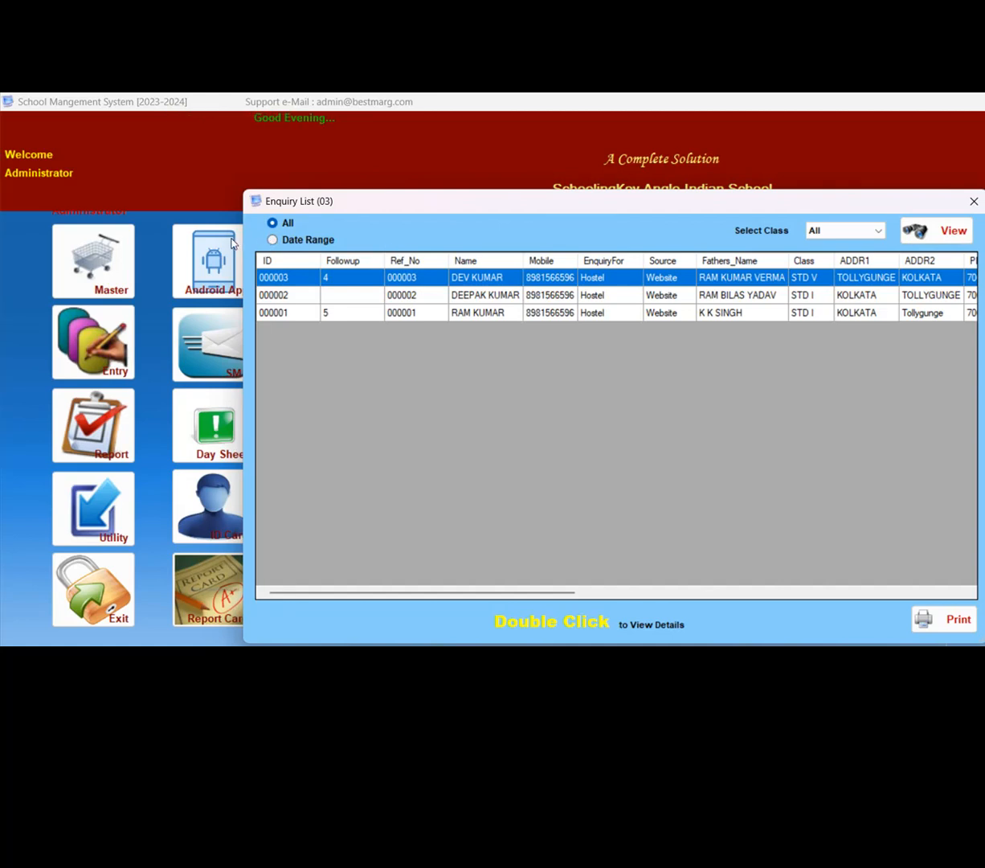
pyautogui.doubleClick(627, 278)
pyautogui.click(802, 255)
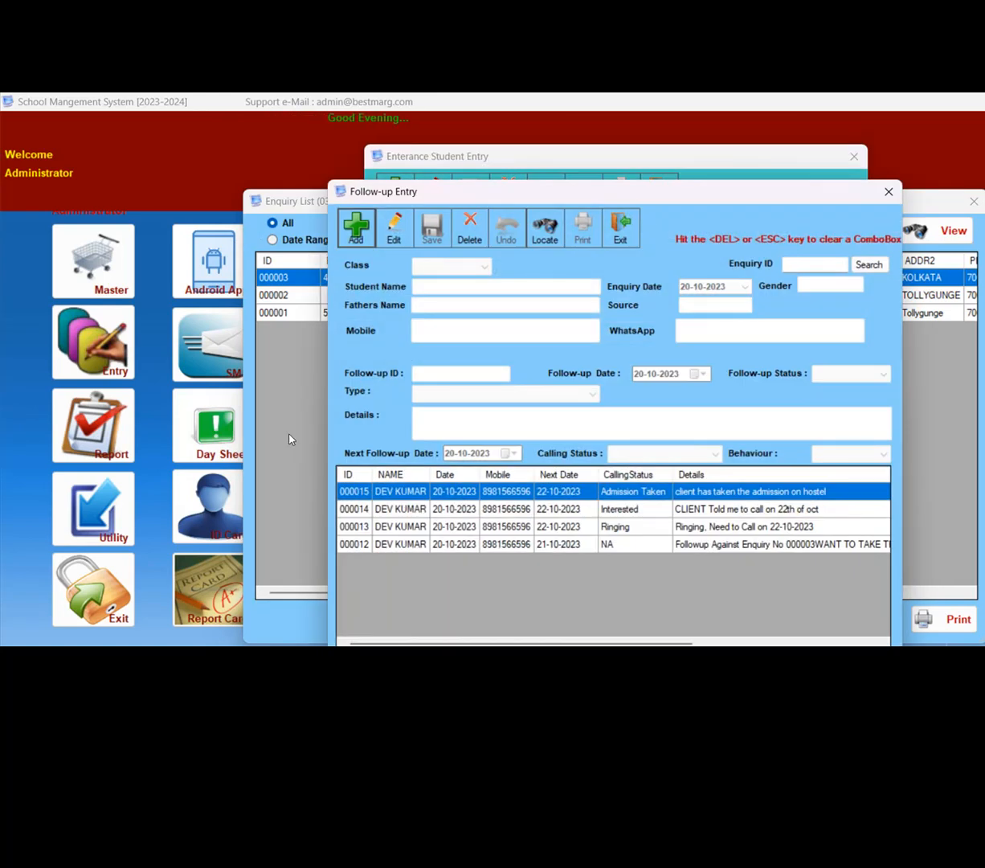
# - Go through the STD V enquiry's follow-up records from the newest to the oldest and back
pyautogui.press('Down')
pyautogui.press('Down')
pyautogui.press('Down')
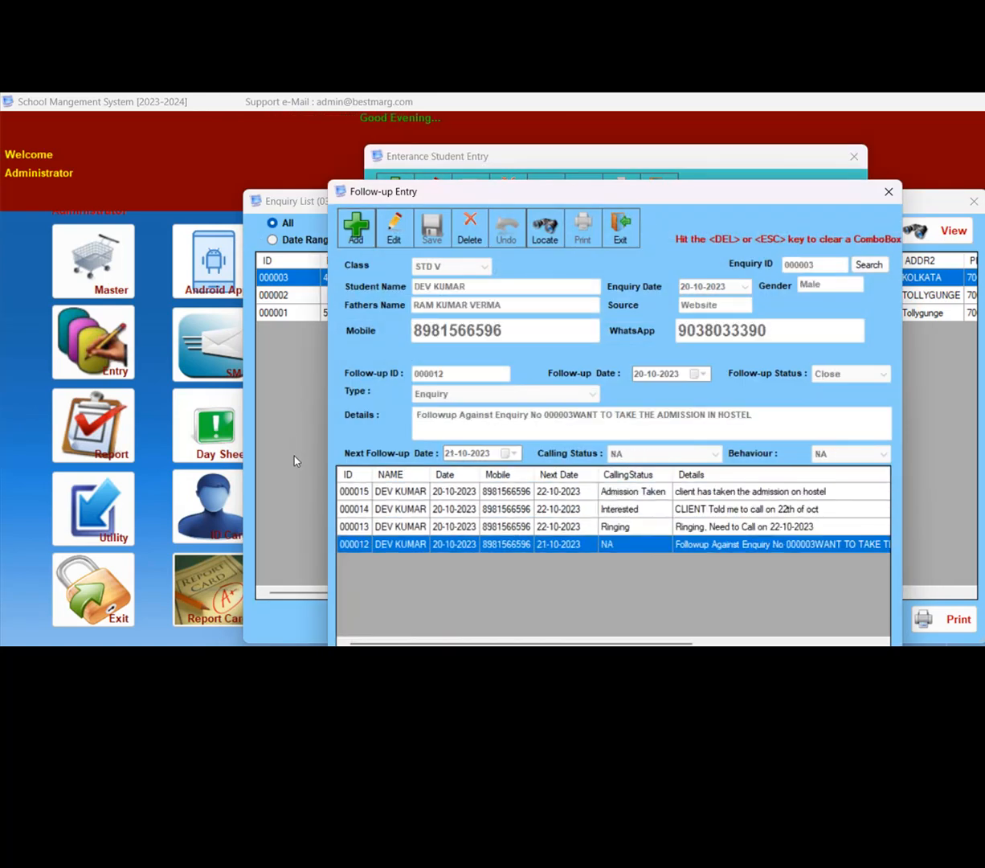
pyautogui.press('Up')
pyautogui.press('Up')
pyautogui.press('Up')
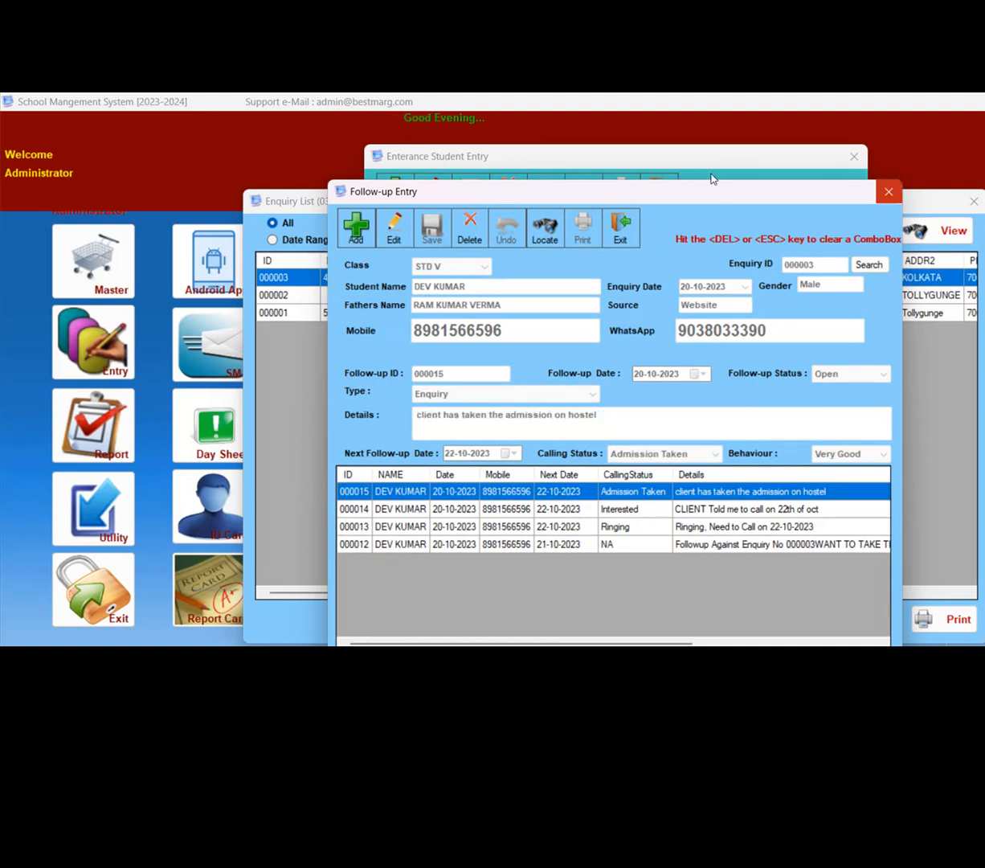
# - Close the follow-up, student entry and enquiry list windows, and open the Converted Enquiry list
pyautogui.press('Escape')
pyautogui.press('Escape')
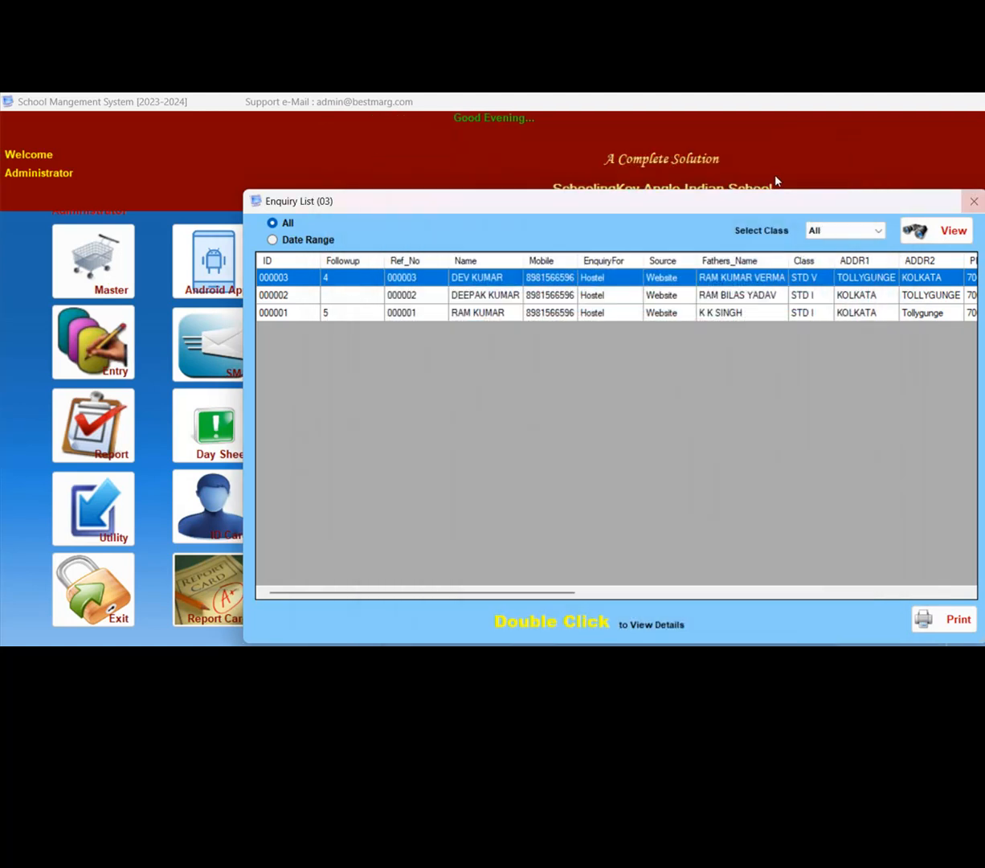
pyautogui.press('Escape')
pyautogui.click(293, 269)
pyautogui.press('Down')
pyautogui.press('Down')
pyautogui.press('Down')
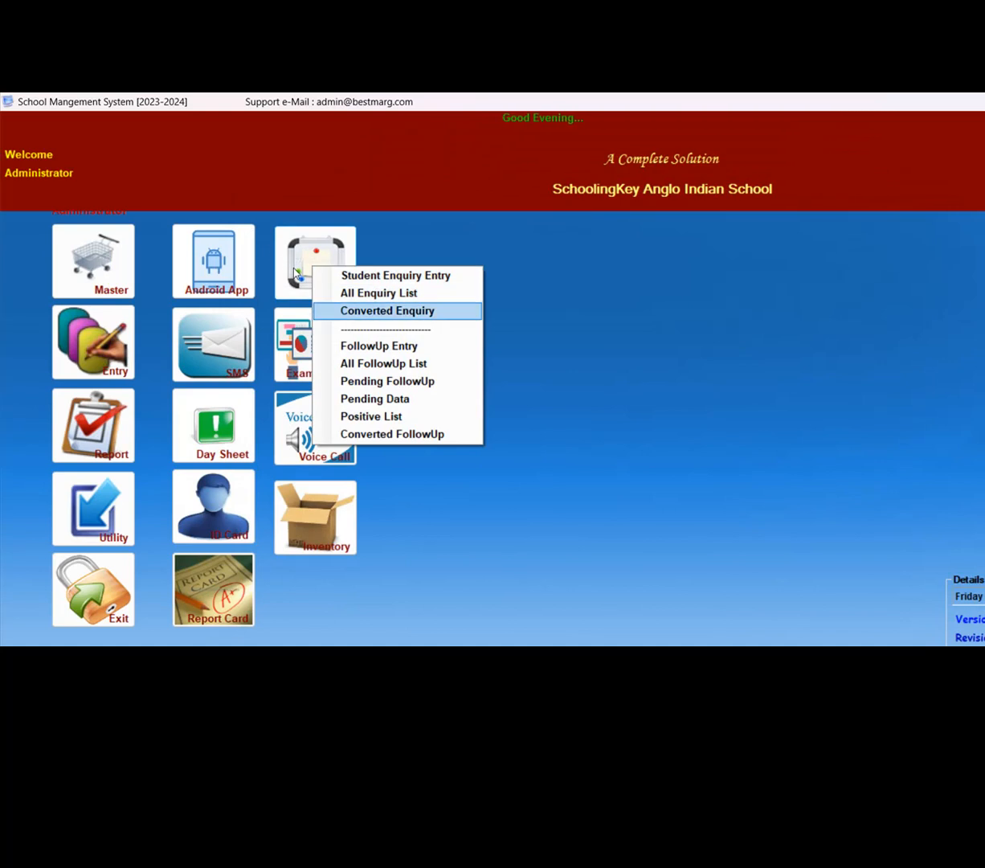
pyautogui.press('Return')
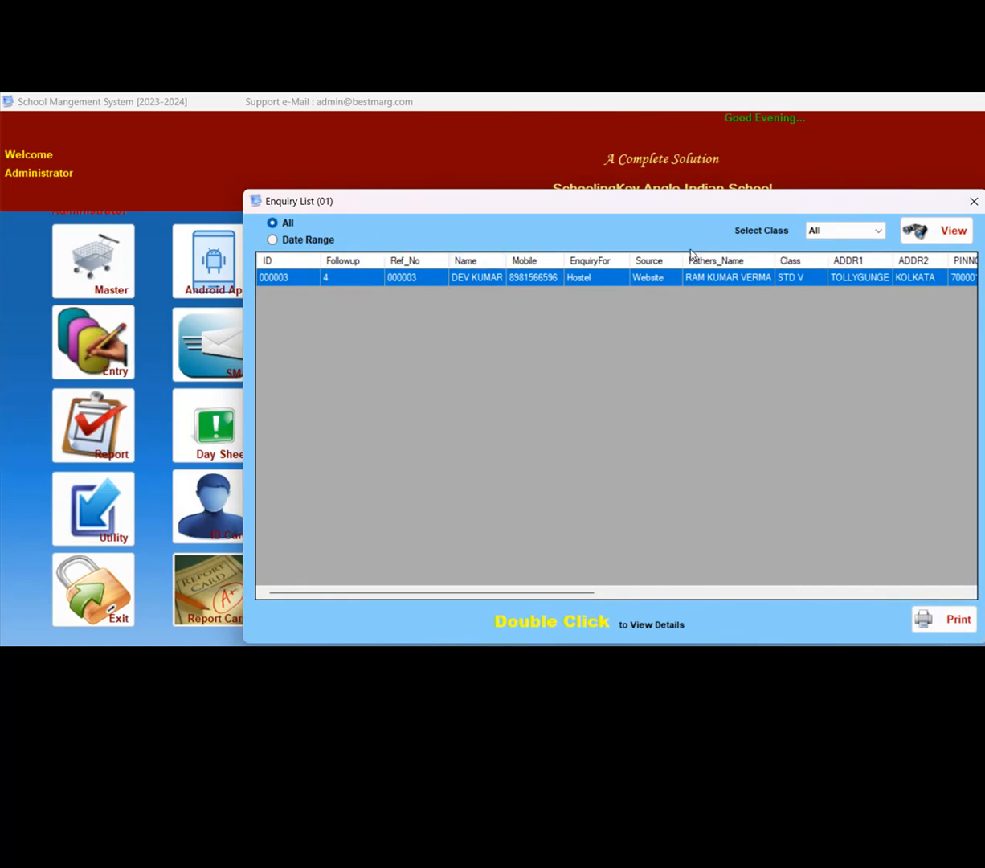
# - View the details of the converted STD V enquiry, and close its entry and the list
pyautogui.doubleClick(691, 277)
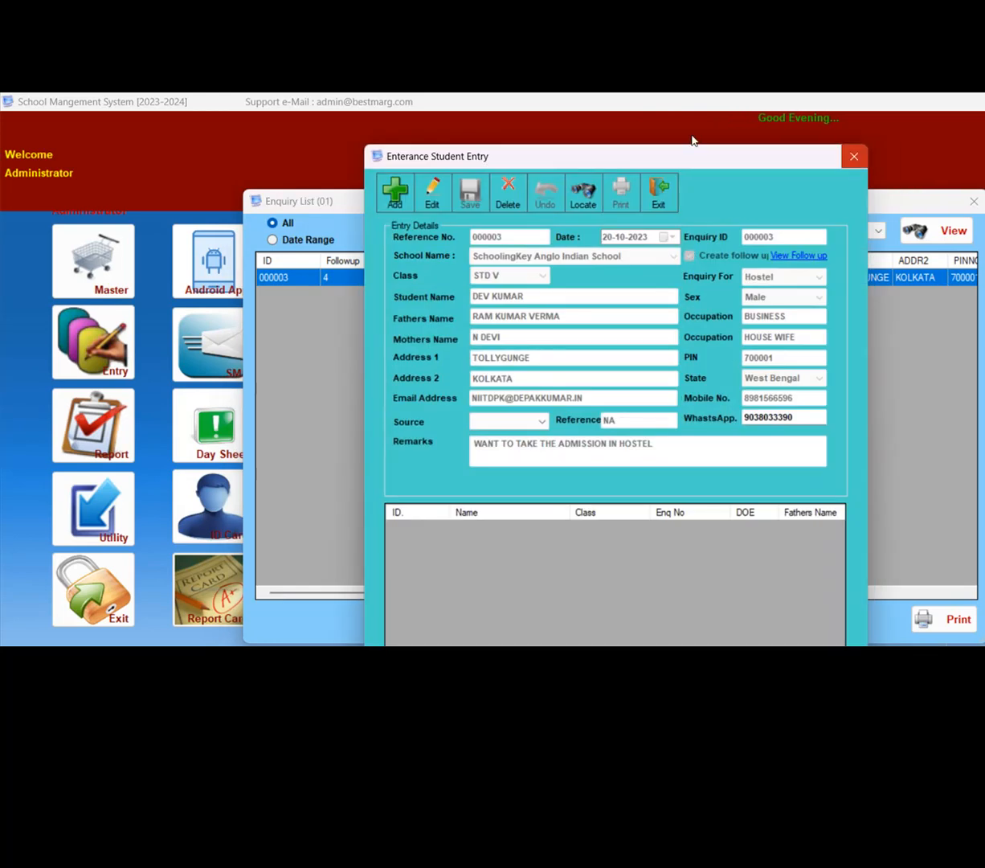
pyautogui.click(854, 156)
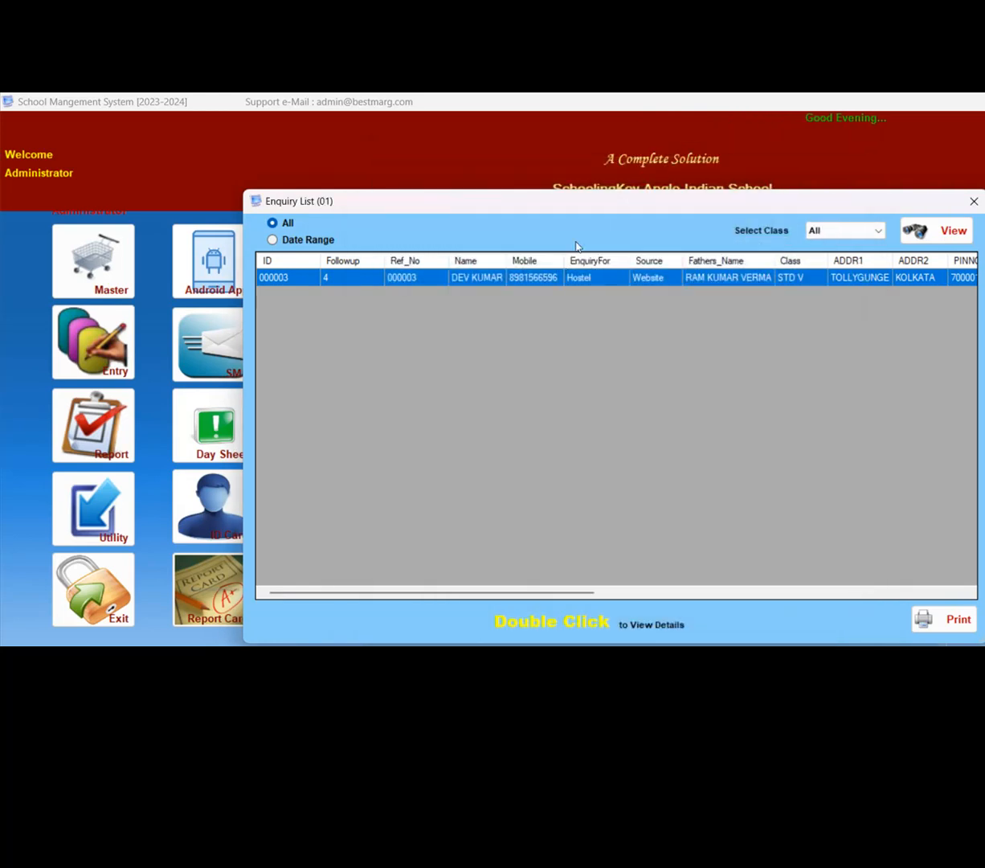
pyautogui.click(974, 201)
# - Open the All Enquiry List and view enquiries of all classes for the date range 20-10-2023 to 20-10-2023
pyautogui.click(298, 261)
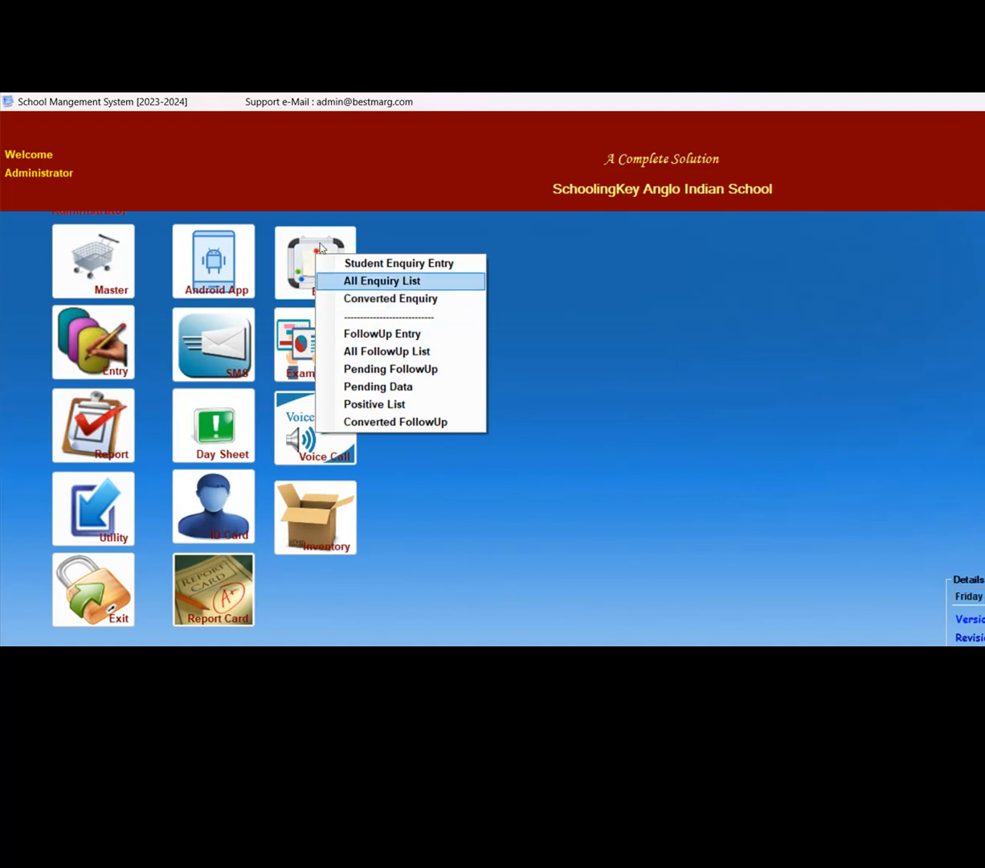
pyautogui.click(382, 281)
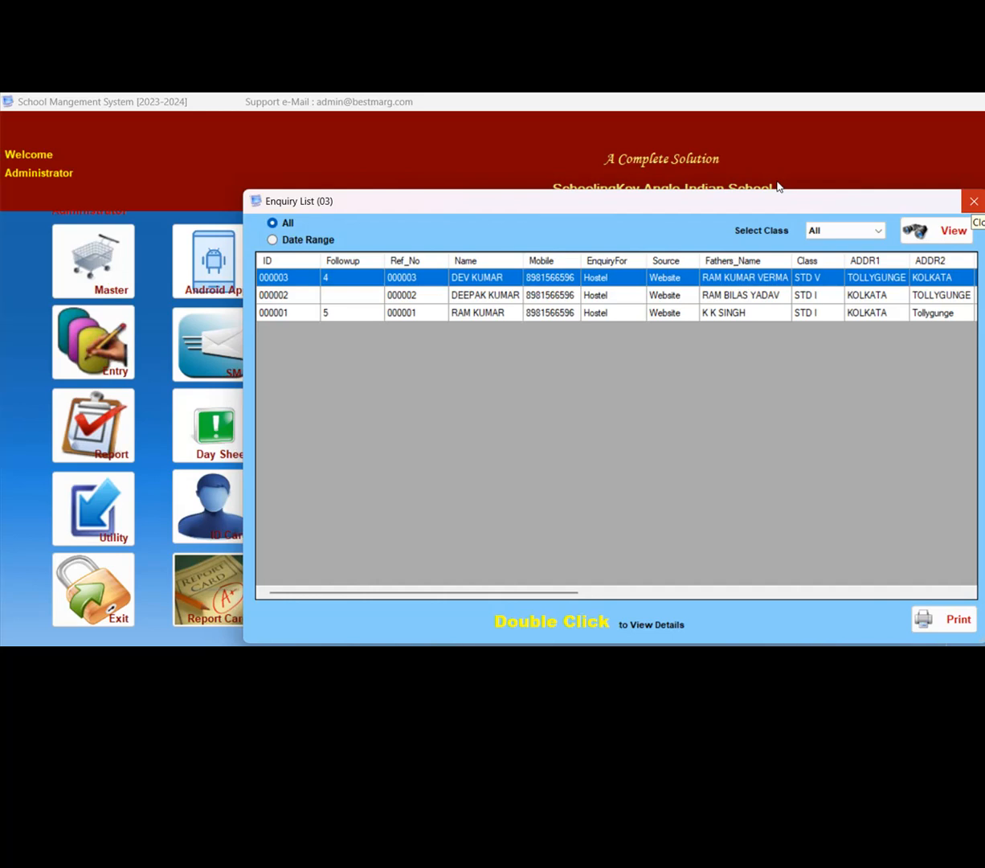
pyautogui.click(273, 240)
pyautogui.click(272, 224)
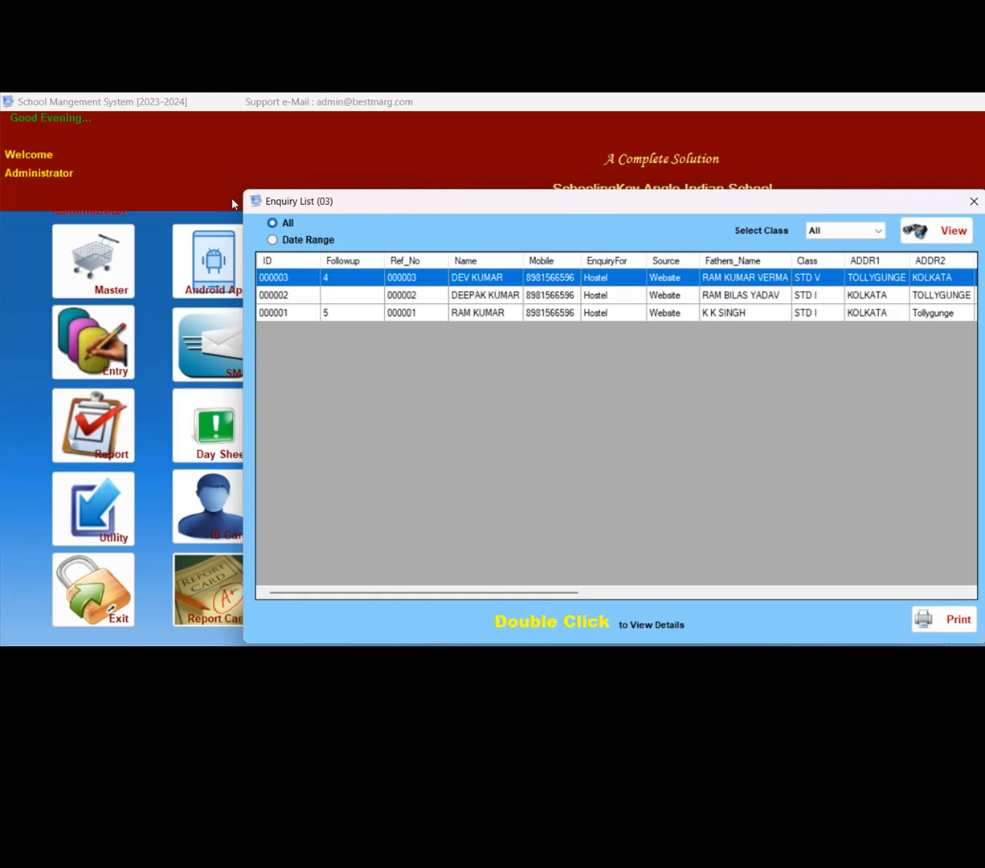
pyautogui.click(273, 240)
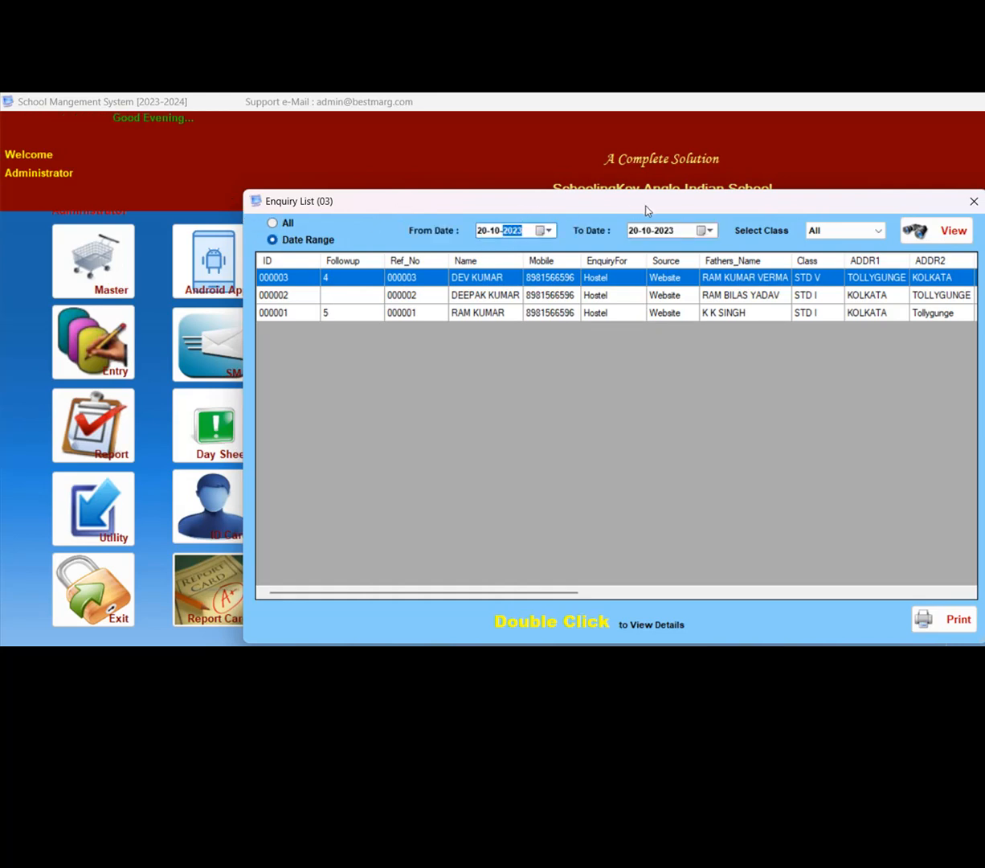
pyautogui.click(877, 231)
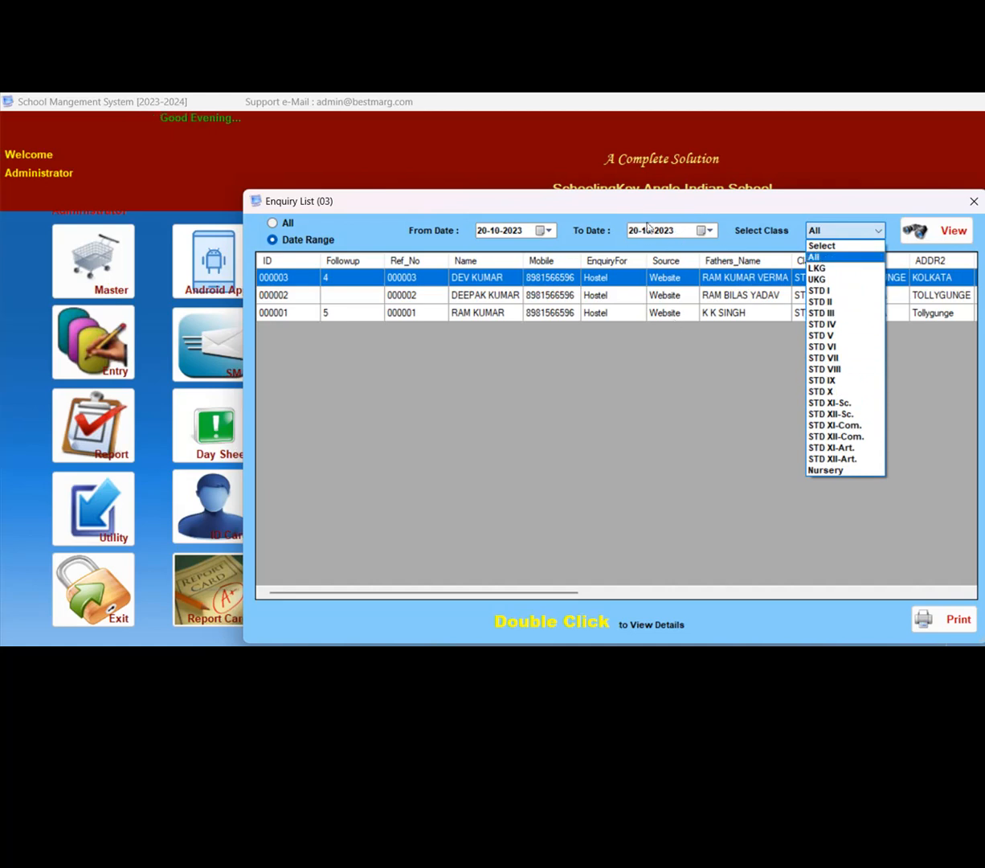
pyautogui.click(814, 257)
pyautogui.click(936, 231)
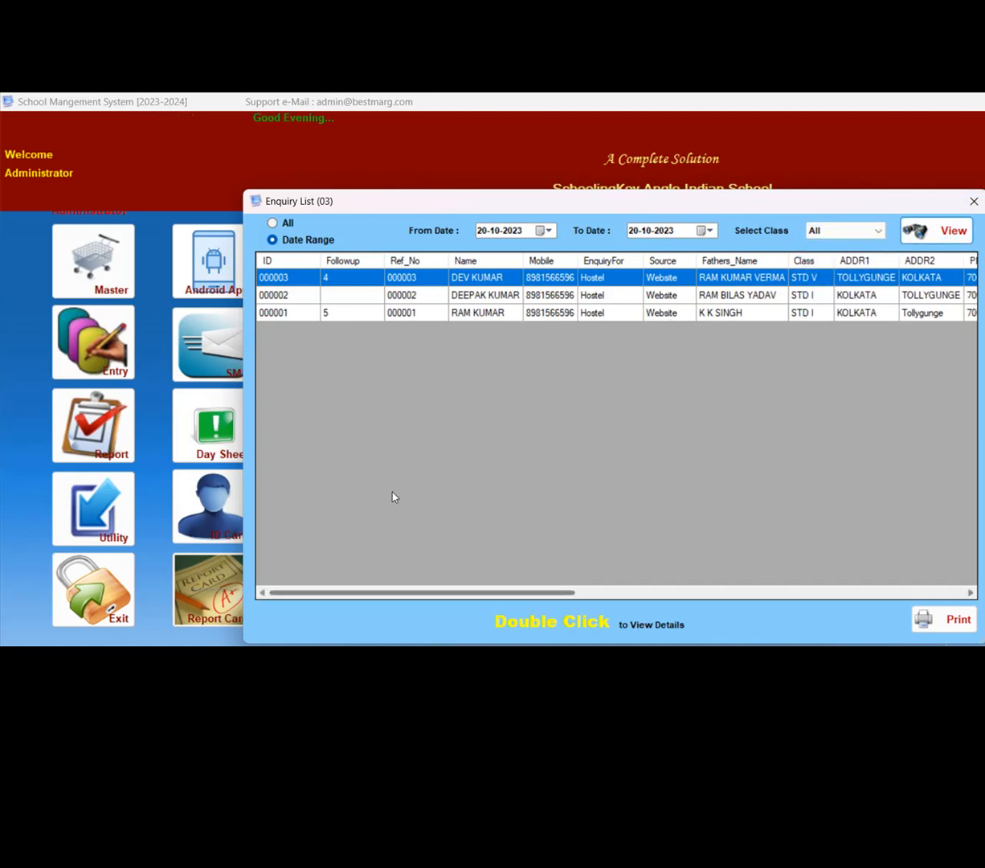
# - Export the enquiry list to Excel and look over its columns through to the remarks
pyautogui.hscroll(5, 393, 497)
pyautogui.hscroll(-5, 616, 493)
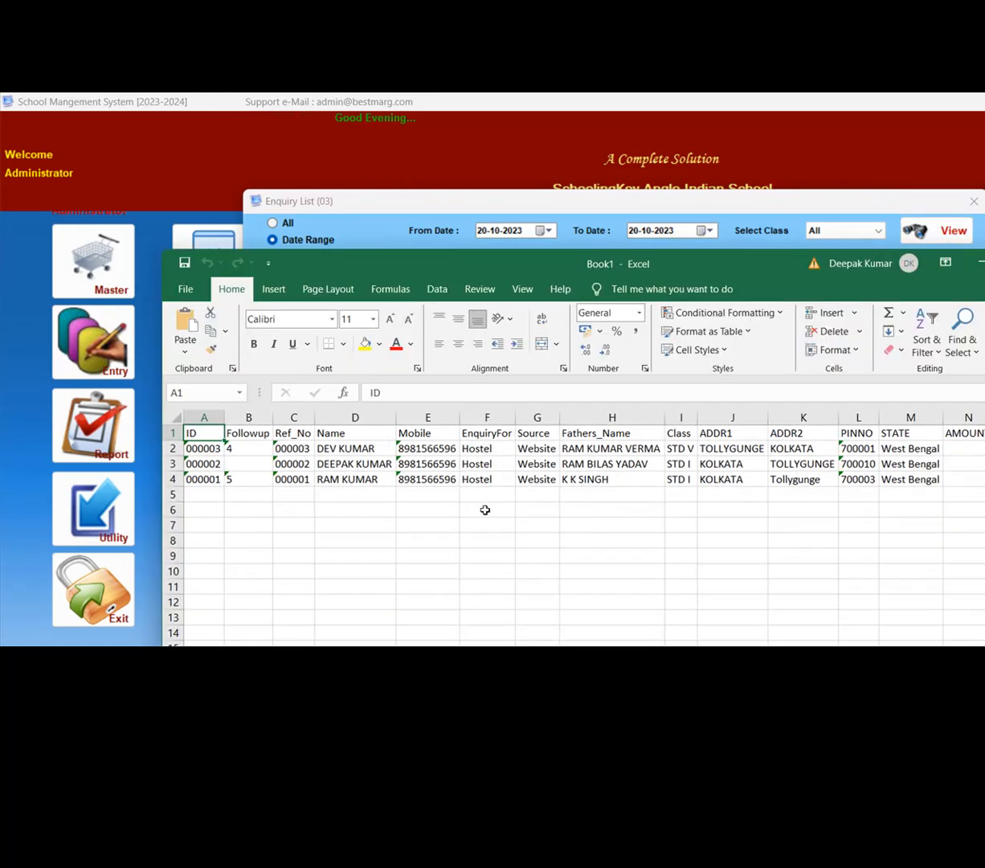
pyautogui.hscroll(2, 688, 578)
pyautogui.hscroll(10, 688, 584)
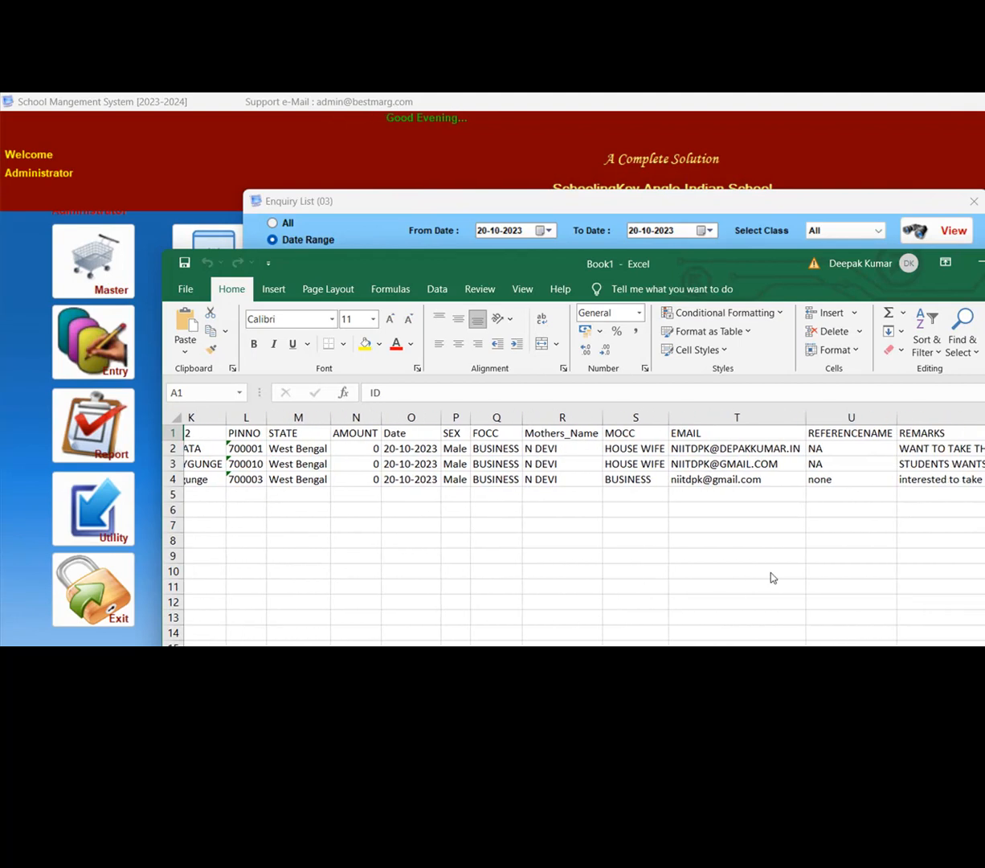
# - Return from Excel to the School Management System and close the Enquiry List
pyautogui.click(844, 225)
pyautogui.click(680, 583)
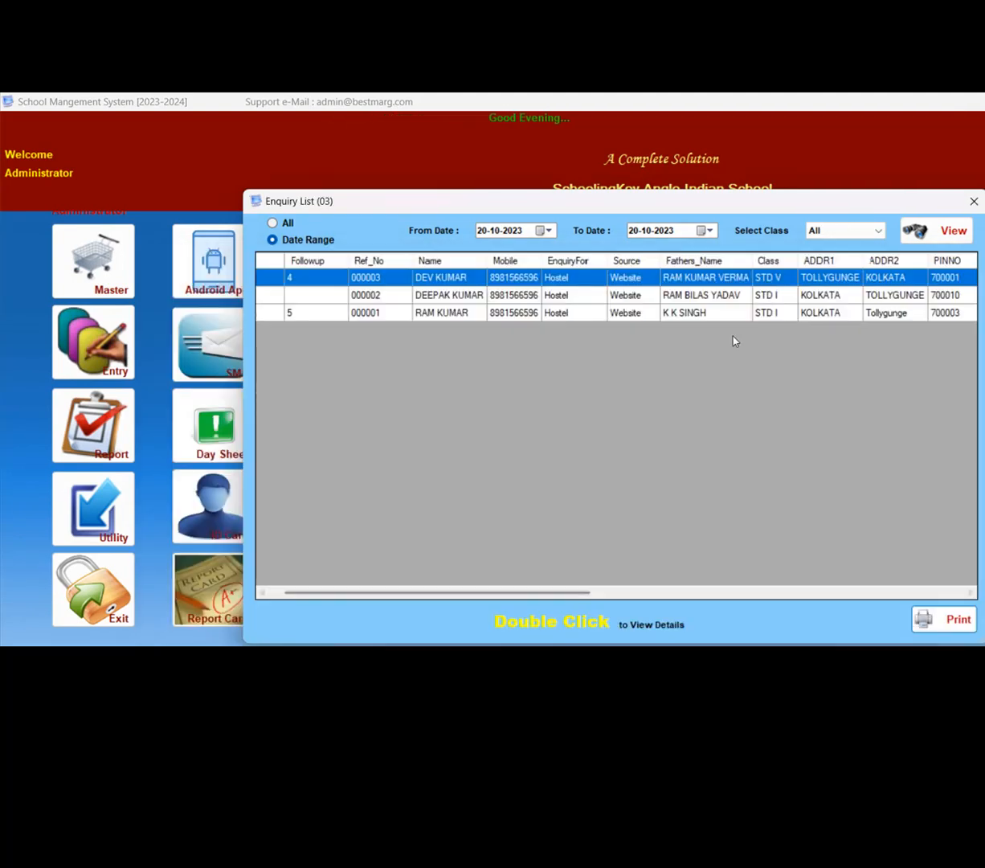
pyautogui.click(974, 202)
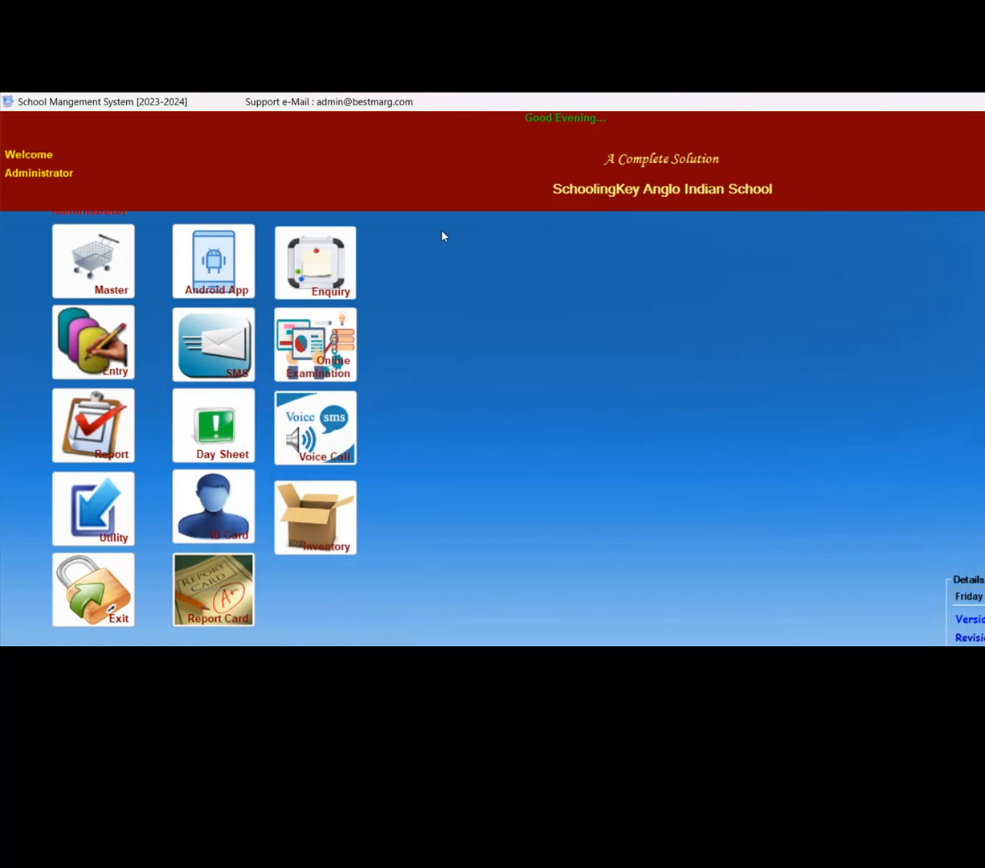
pyautogui.click(309, 275)
pyautogui.click(422, 477)
pyautogui.click(826, 634)
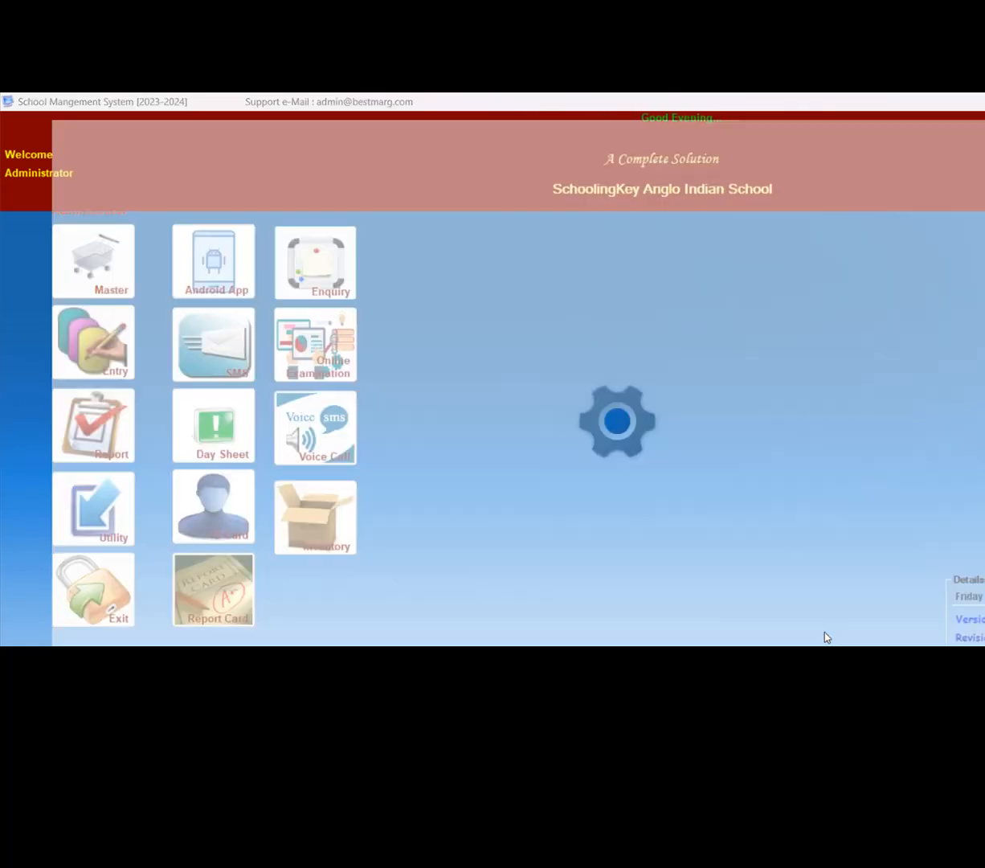